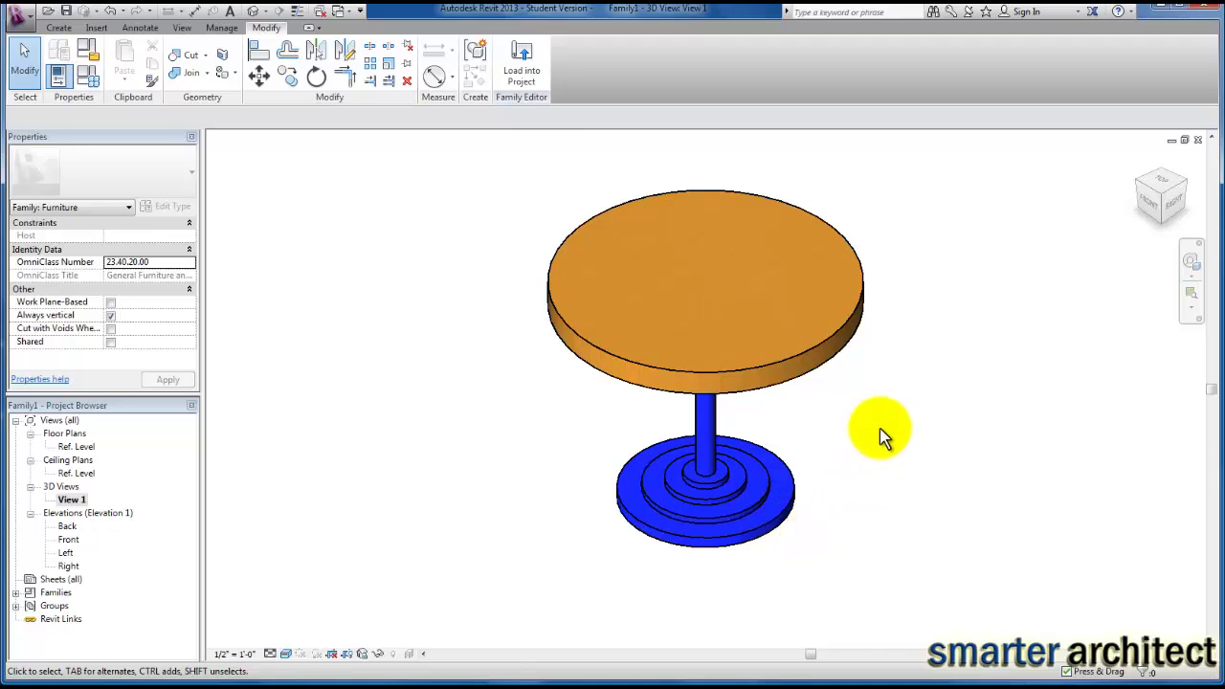
Step: Review the finished bar table's material and dimension parameters in its family types
{"action": "left_click", "coordinate": [88, 77]}
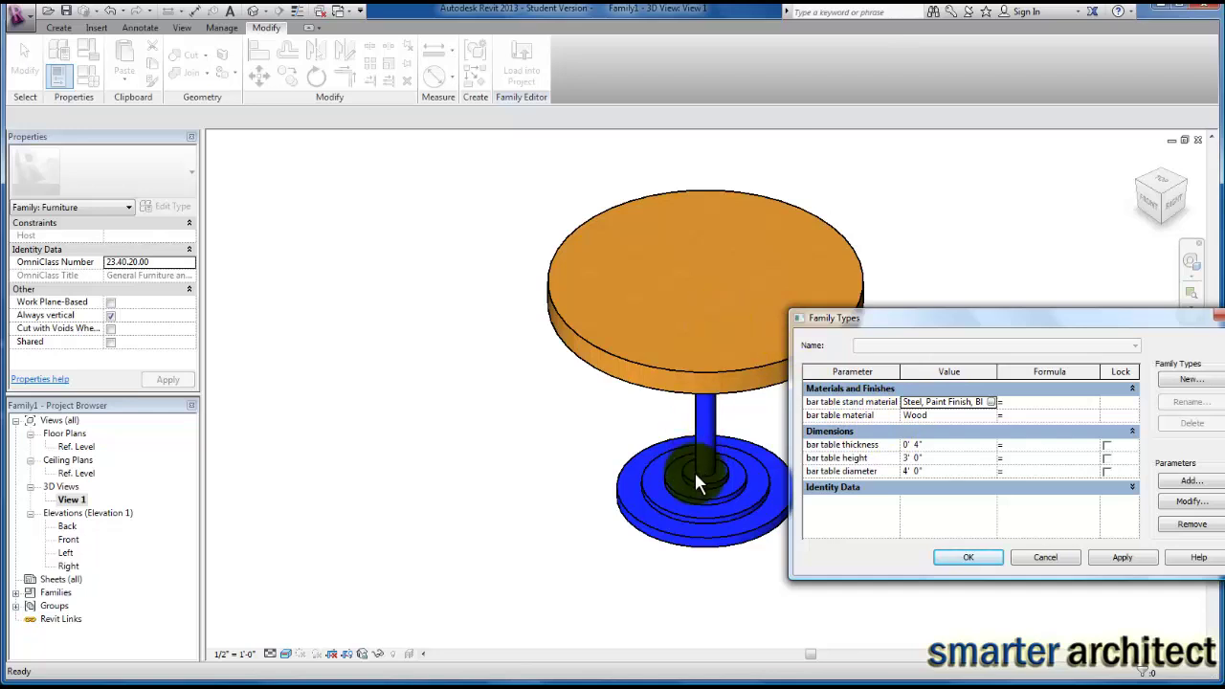
{"action": "left_click", "coordinate": [967, 560]}
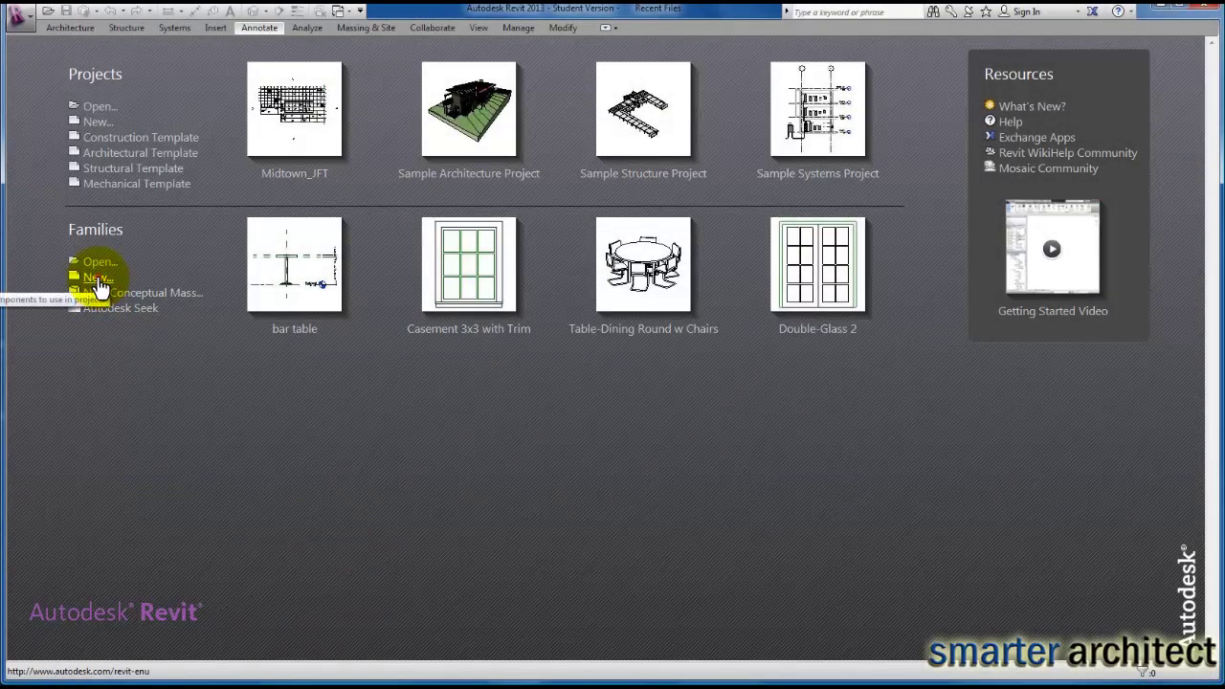
Step: Create a new family from the Furniture template
{"action": "left_click", "coordinate": [98, 279]}
{"action": "left_click_drag", "start_coordinate": [770, 284], "coordinate": [774, 357]}
{"action": "left_click", "coordinate": [476, 323]}
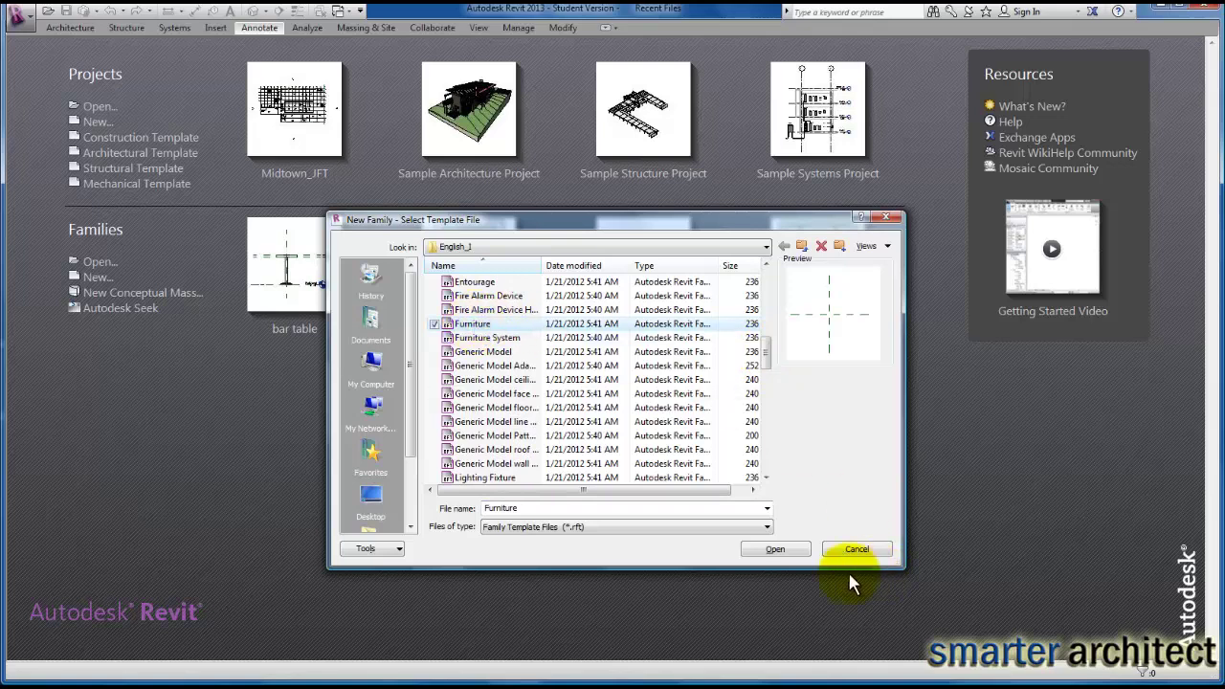
{"action": "left_click", "coordinate": [784, 550]}
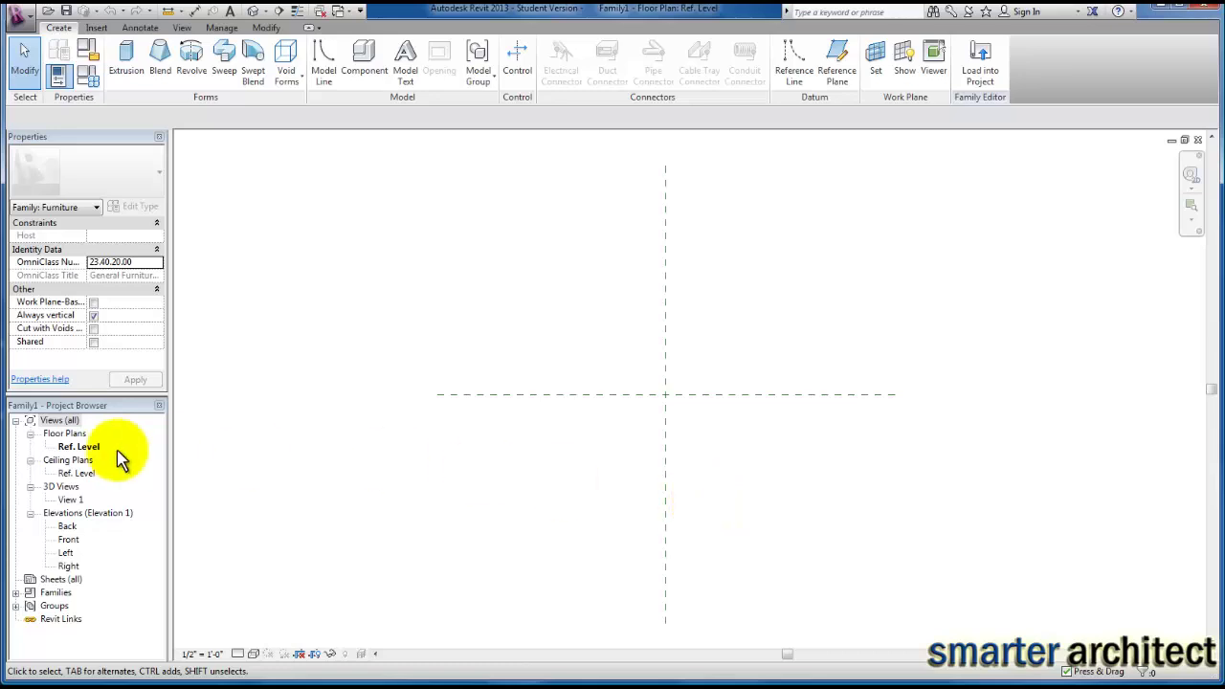
Step: In the Front elevation, draw two horizontal reference planes, about 2' 5" above Ref. Level and about 6" above that
{"action": "double_click", "coordinate": [71, 541]}
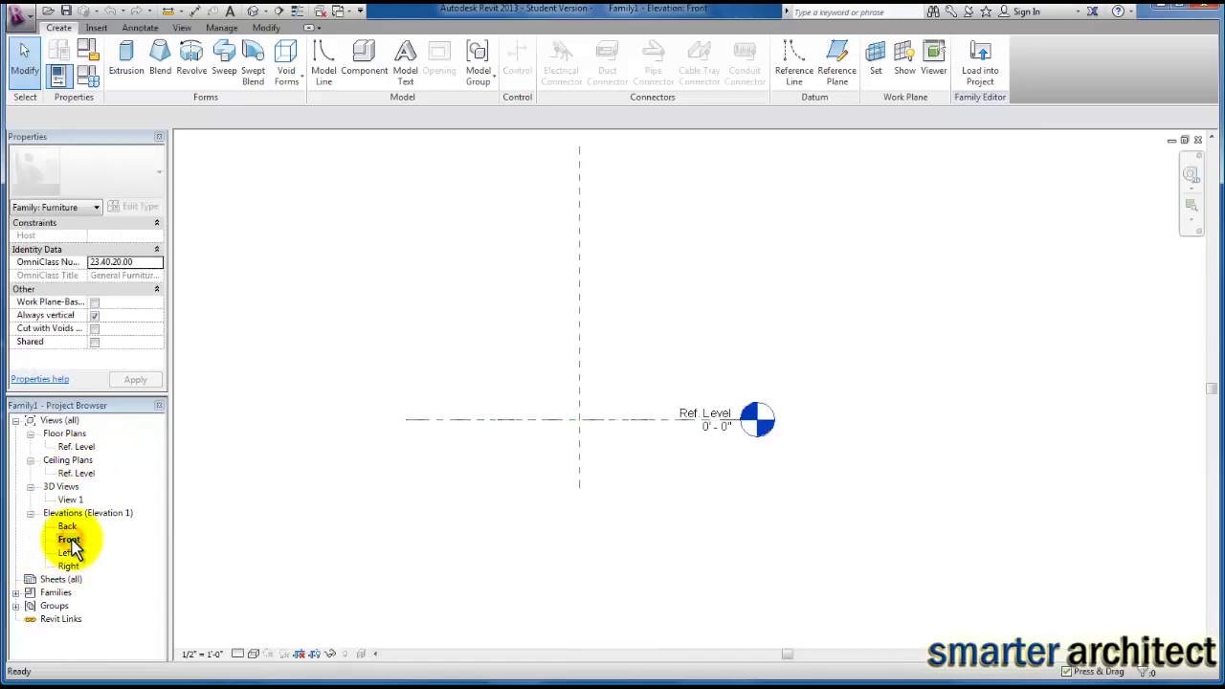
{"action": "key", "text": "r"}
{"action": "key", "text": "p"}
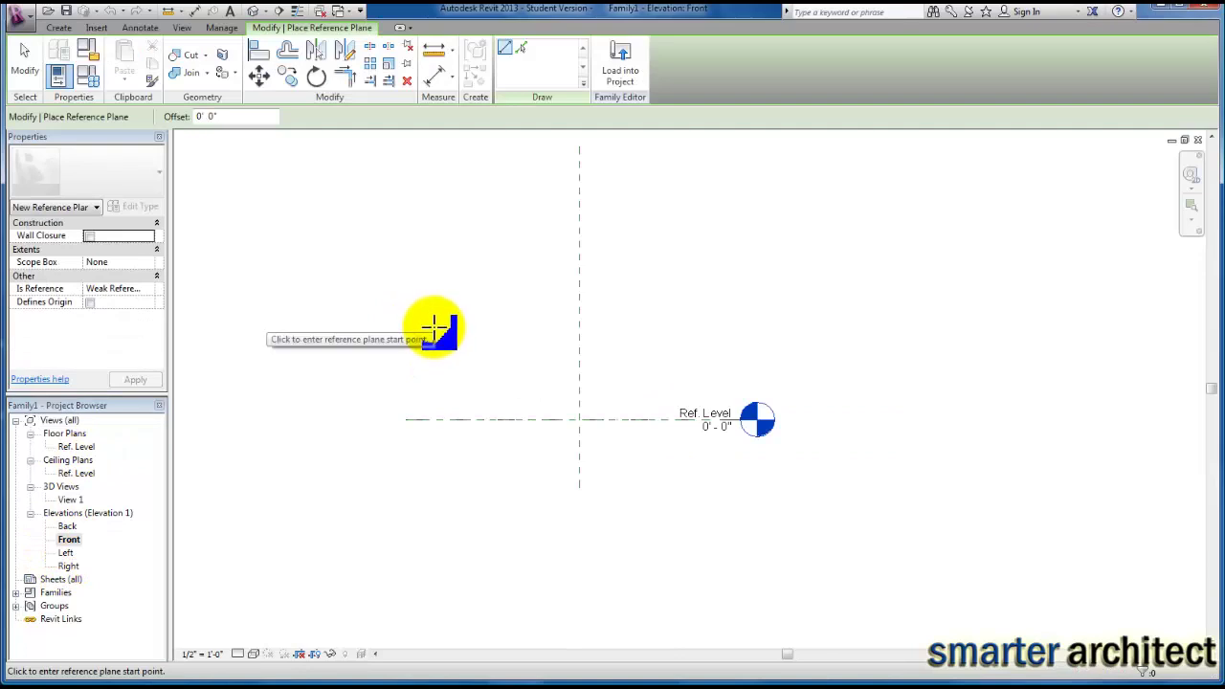
{"action": "left_click", "coordinate": [433, 335]}
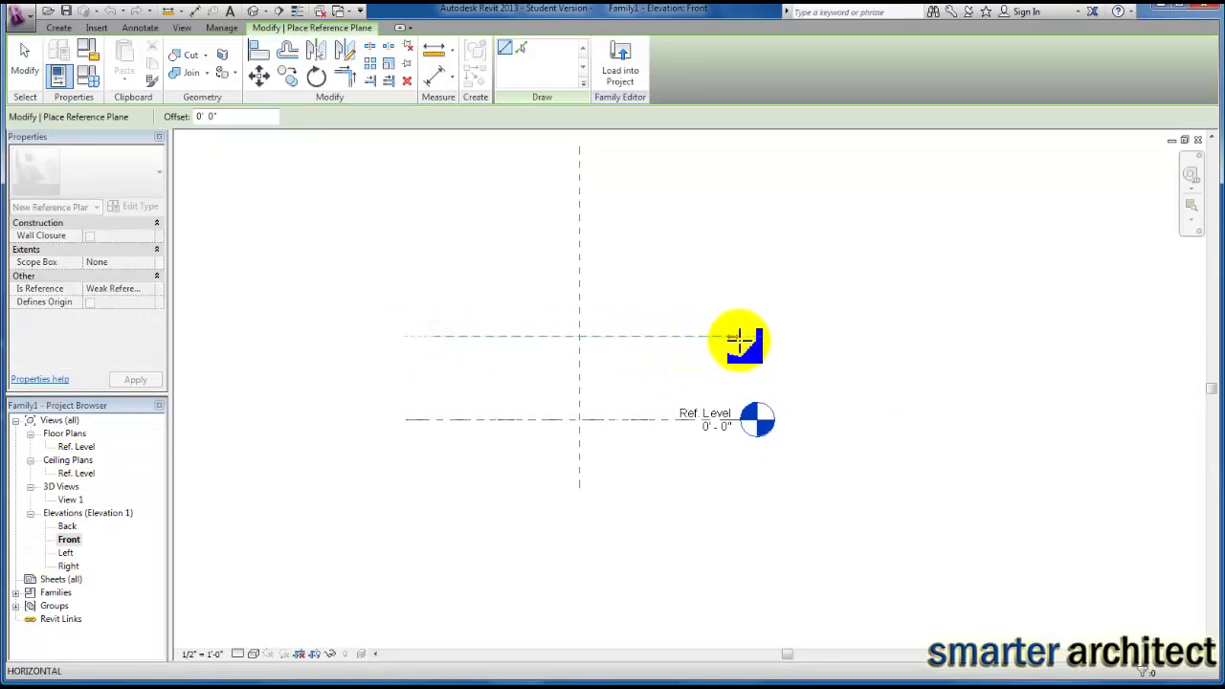
{"action": "left_click", "coordinate": [740, 336]}
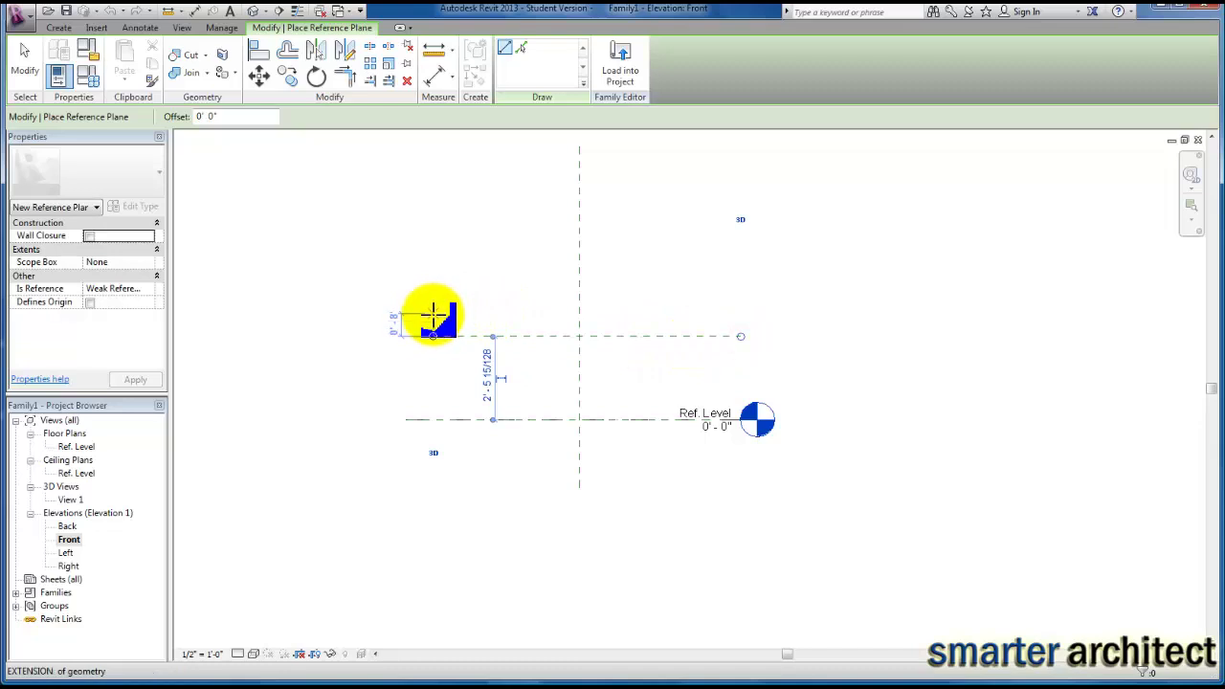
{"action": "left_click", "coordinate": [431, 318]}
{"action": "left_click", "coordinate": [740, 318]}
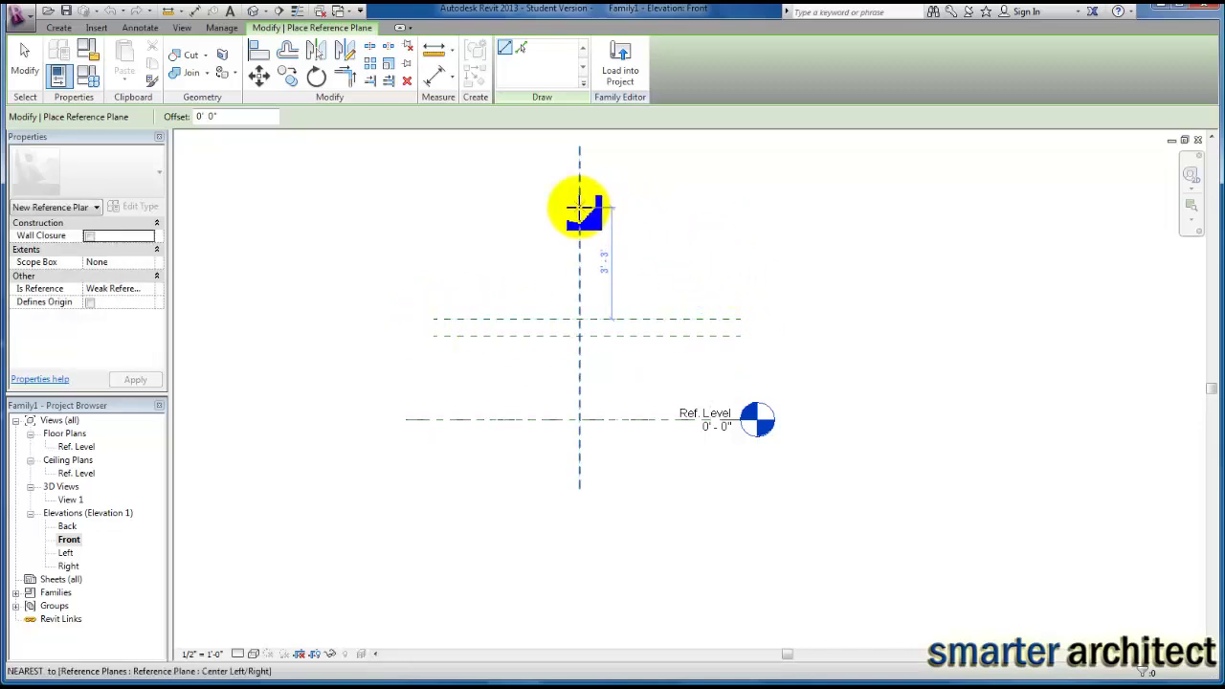
Step: Add an aligned dimension between Ref. Level and the lower horizontal reference plane
{"action": "left_click", "coordinate": [434, 81]}
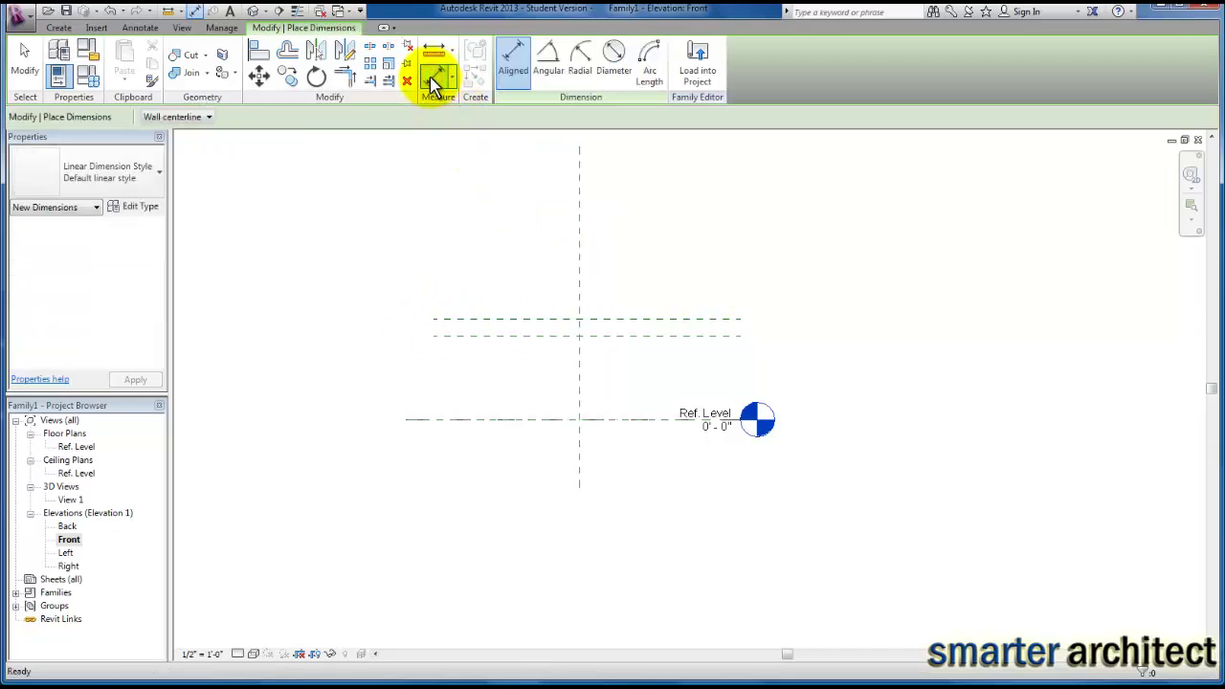
{"action": "left_click", "coordinate": [478, 420]}
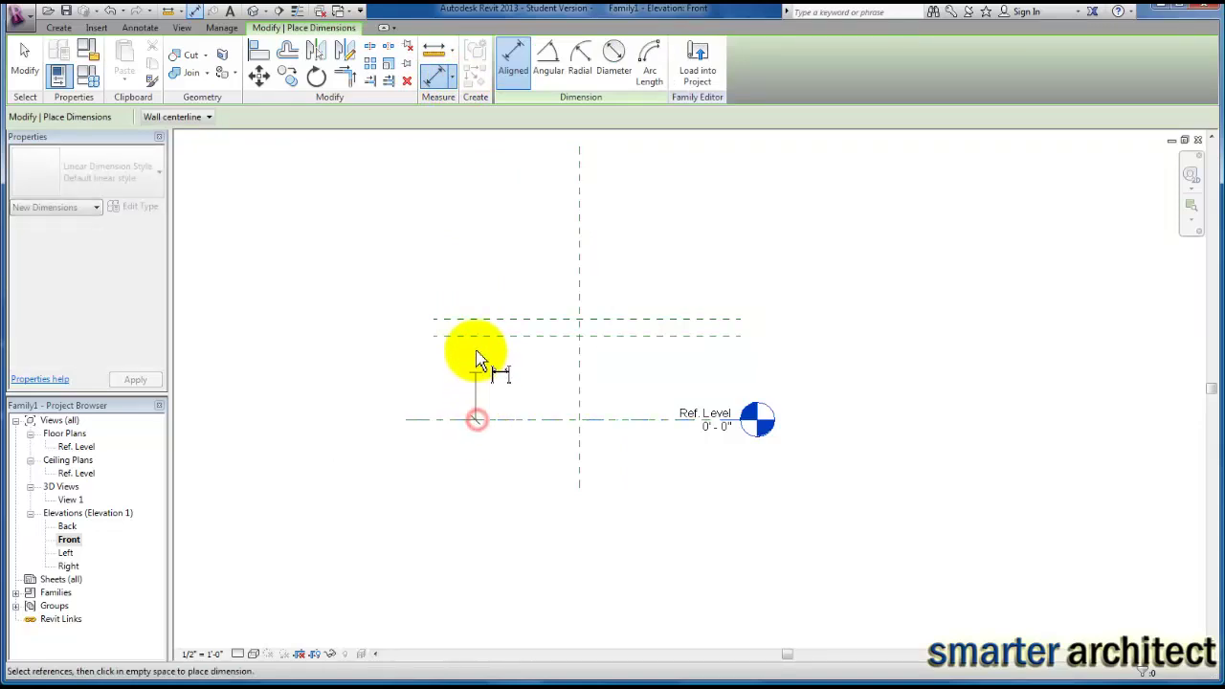
{"action": "left_click", "coordinate": [477, 336]}
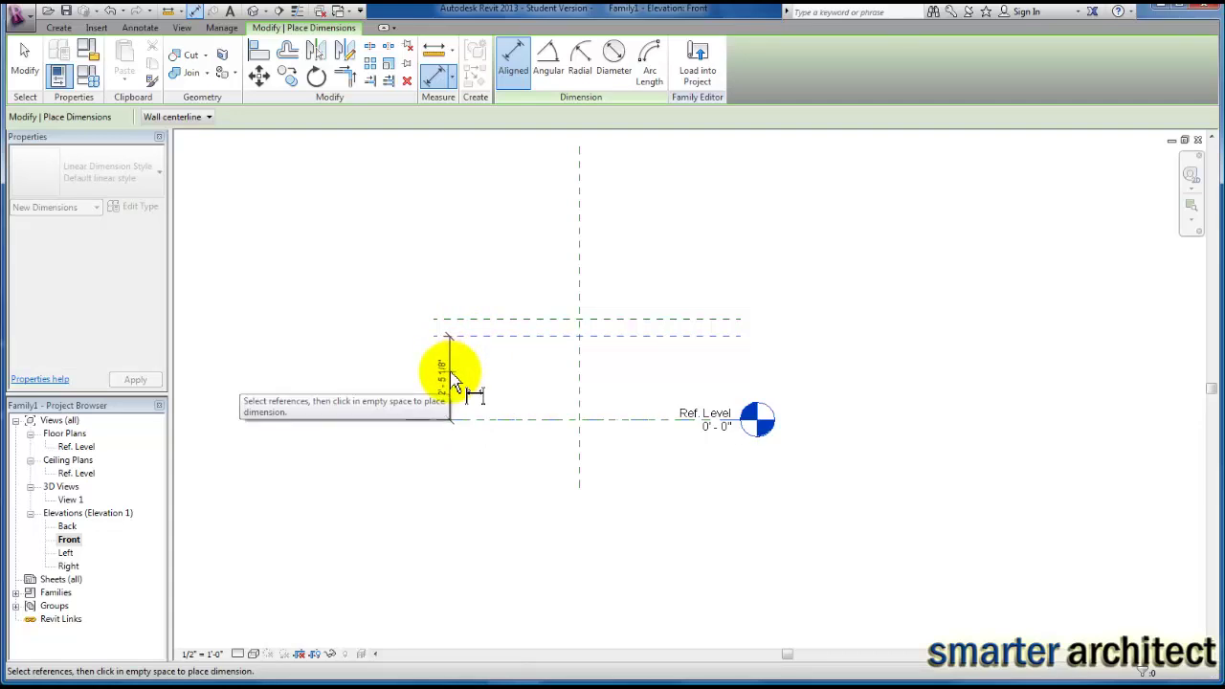
{"action": "left_click", "coordinate": [455, 384]}
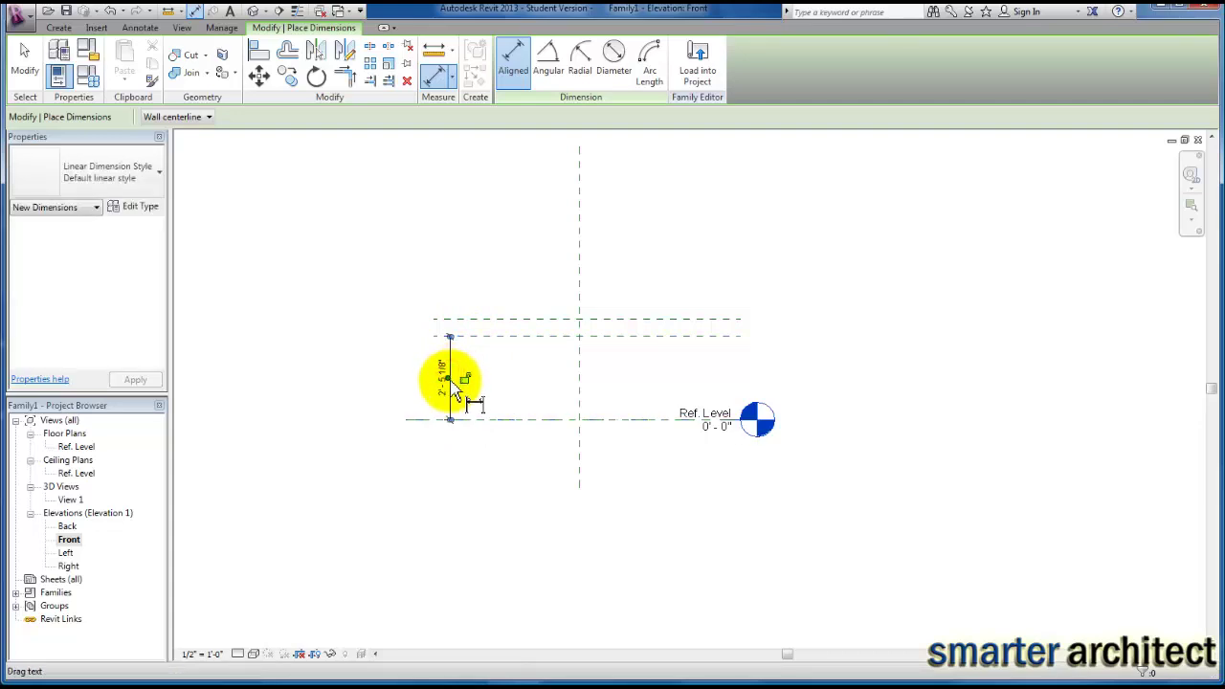
{"action": "key", "text": "Escape"}
{"action": "key", "text": "Escape"}
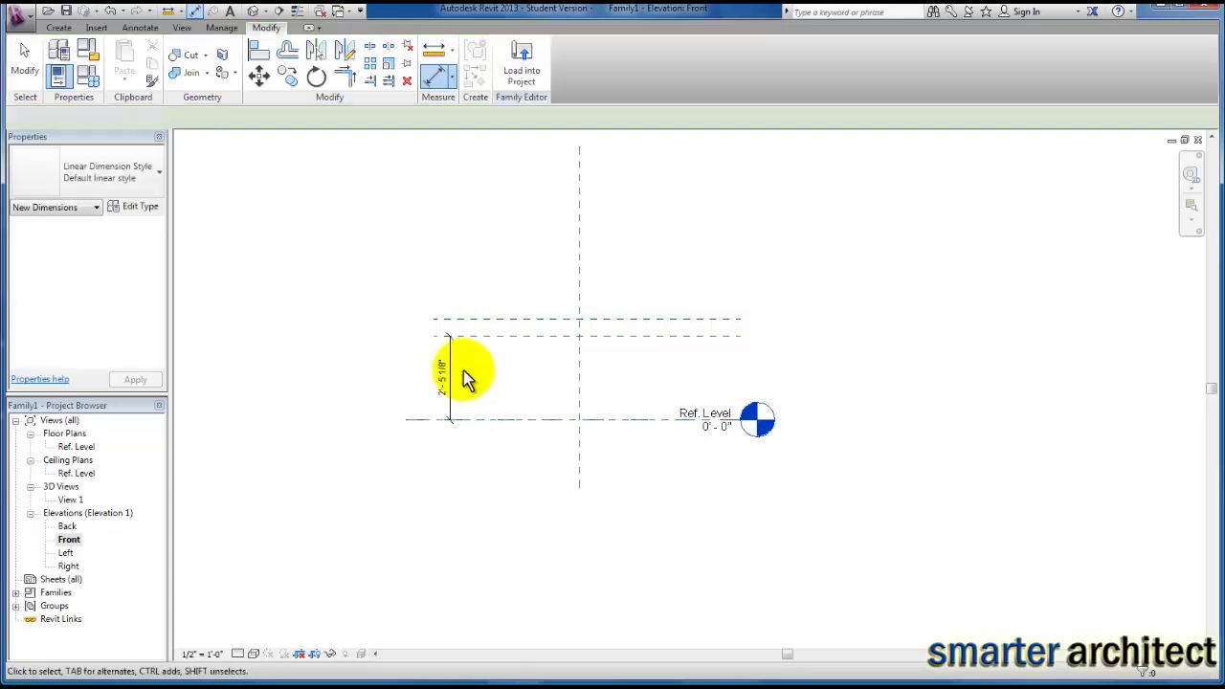
Step: Label the dimension above Ref. Level with a new family type parameter named "bar table height"
{"action": "left_click", "coordinate": [449, 360]}
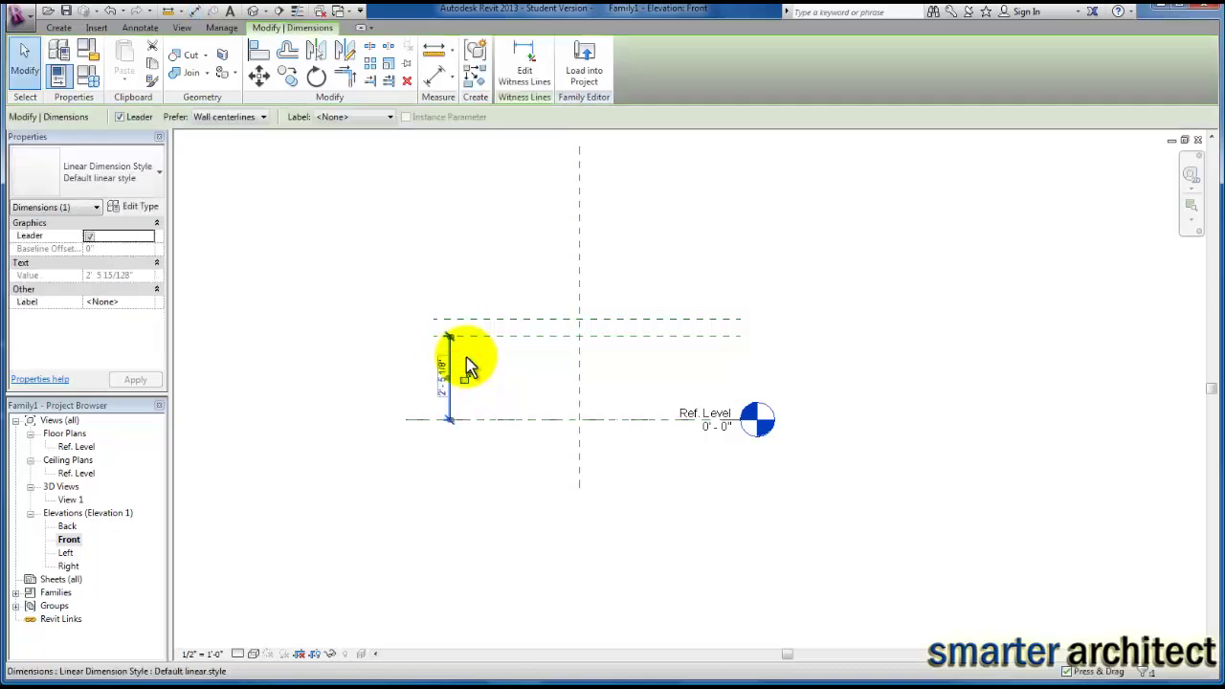
{"action": "left_click", "coordinate": [369, 117]}
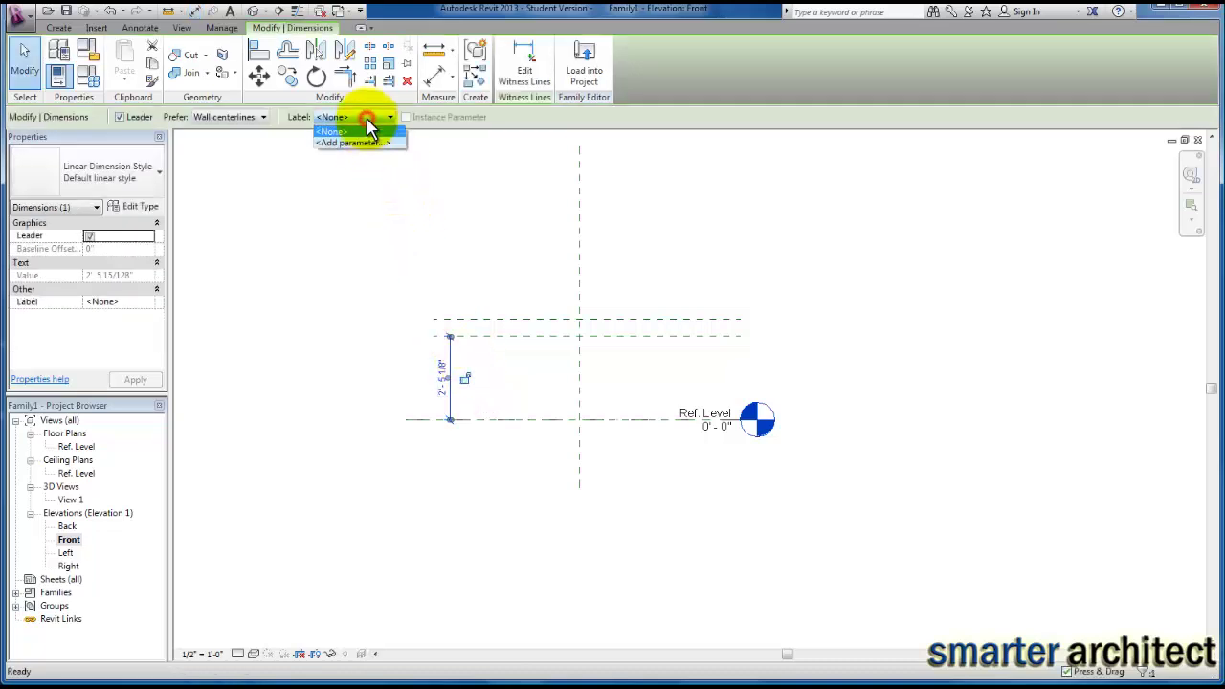
{"action": "left_click", "coordinate": [366, 143]}
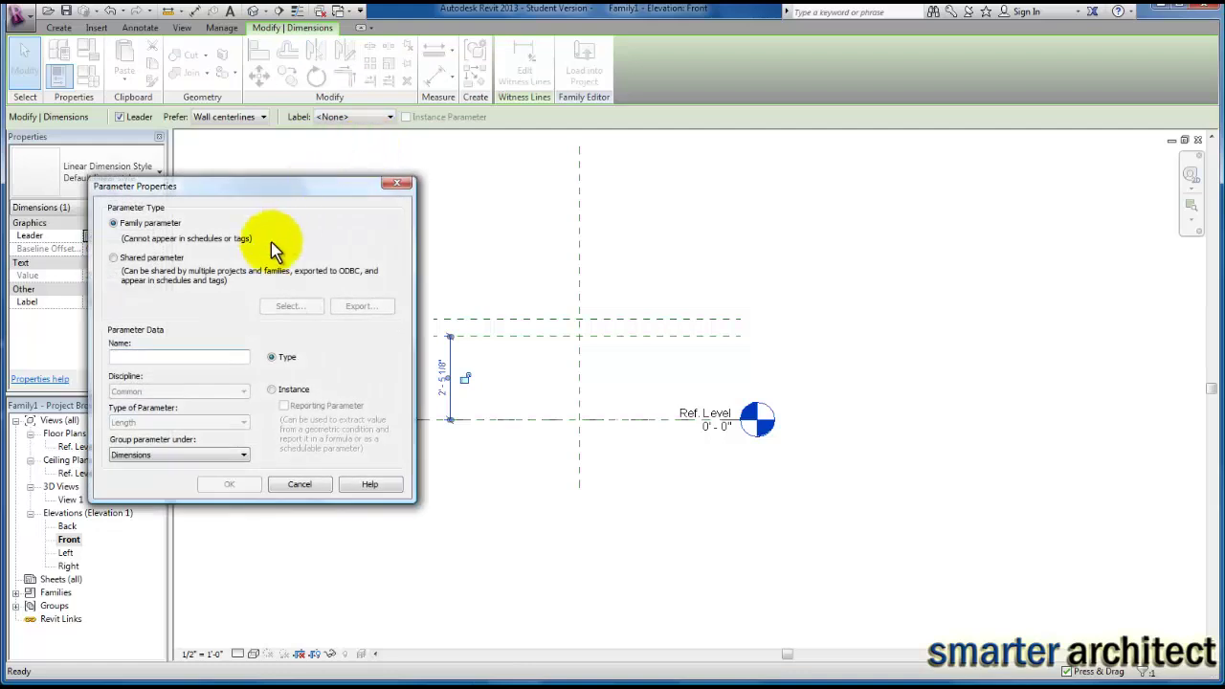
{"action": "type", "text": "ba"}
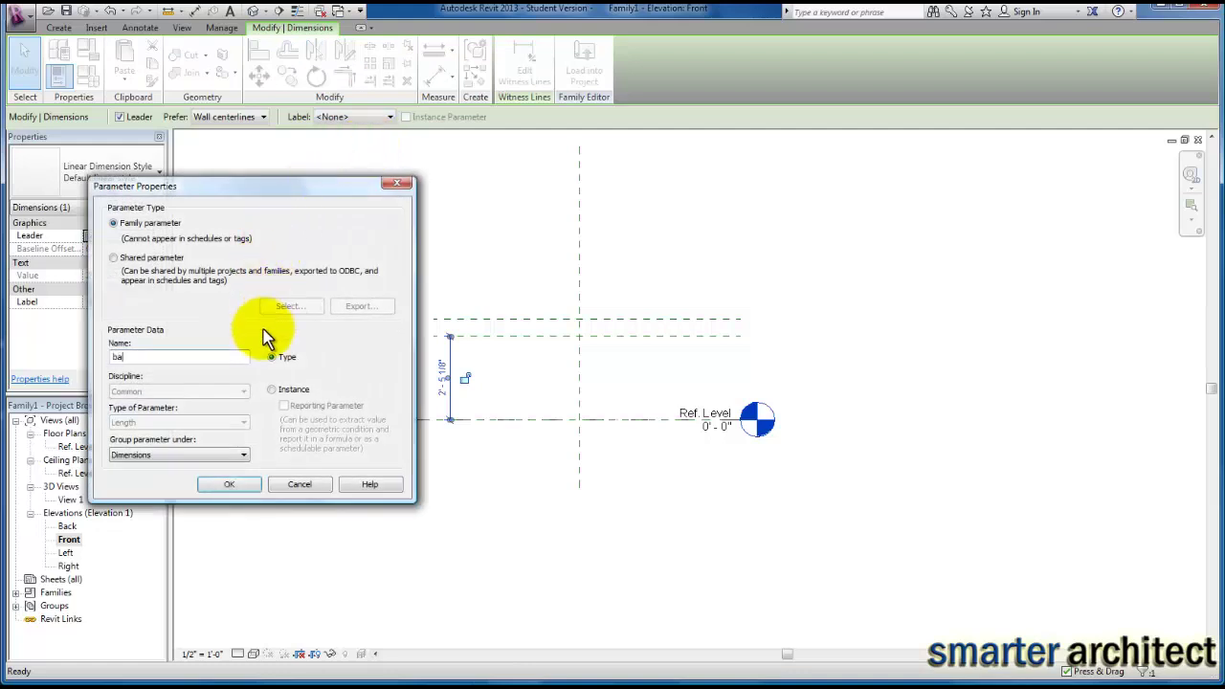
{"action": "type", "text": "r table height"}
{"action": "left_click", "coordinate": [229, 485]}
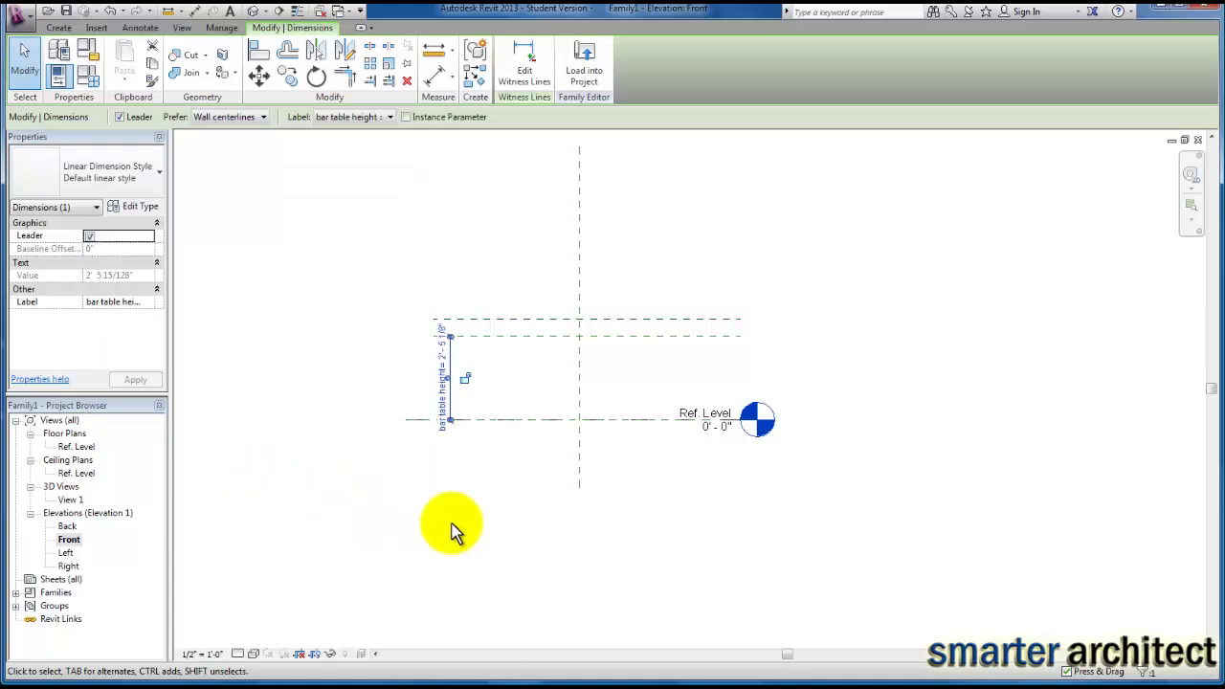
Step: Add an aligned dimension between the two horizontal reference planes
{"action": "left_click", "coordinate": [437, 76]}
{"action": "scroll", "coordinate": [451, 328], "scroll_direction": "up", "scroll_amount": 3}
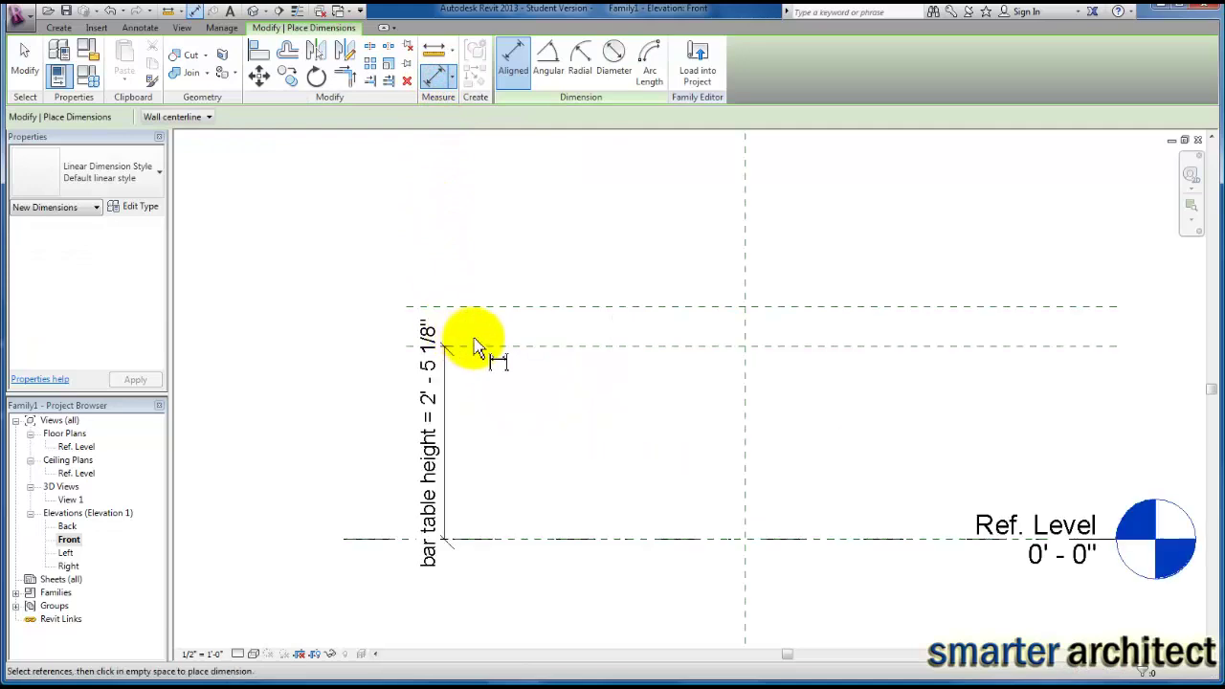
{"action": "left_click", "coordinate": [482, 347]}
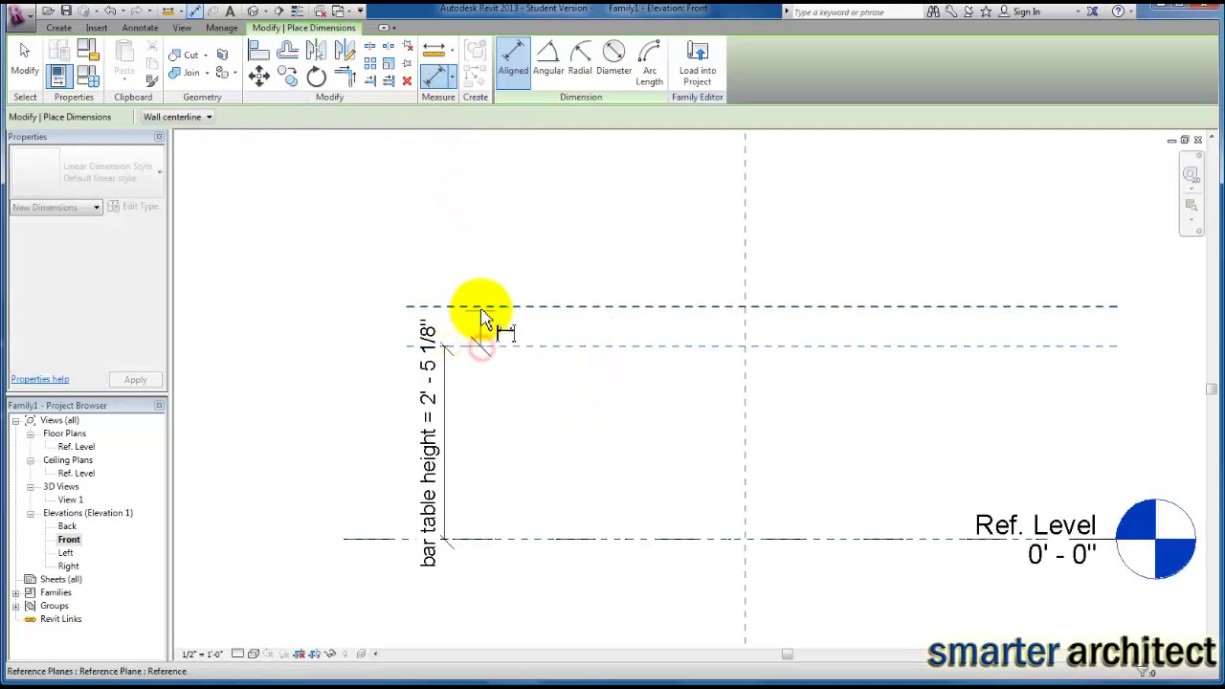
{"action": "left_click", "coordinate": [481, 307]}
{"action": "scroll", "coordinate": [447, 326], "scroll_direction": "up", "scroll_amount": 2}
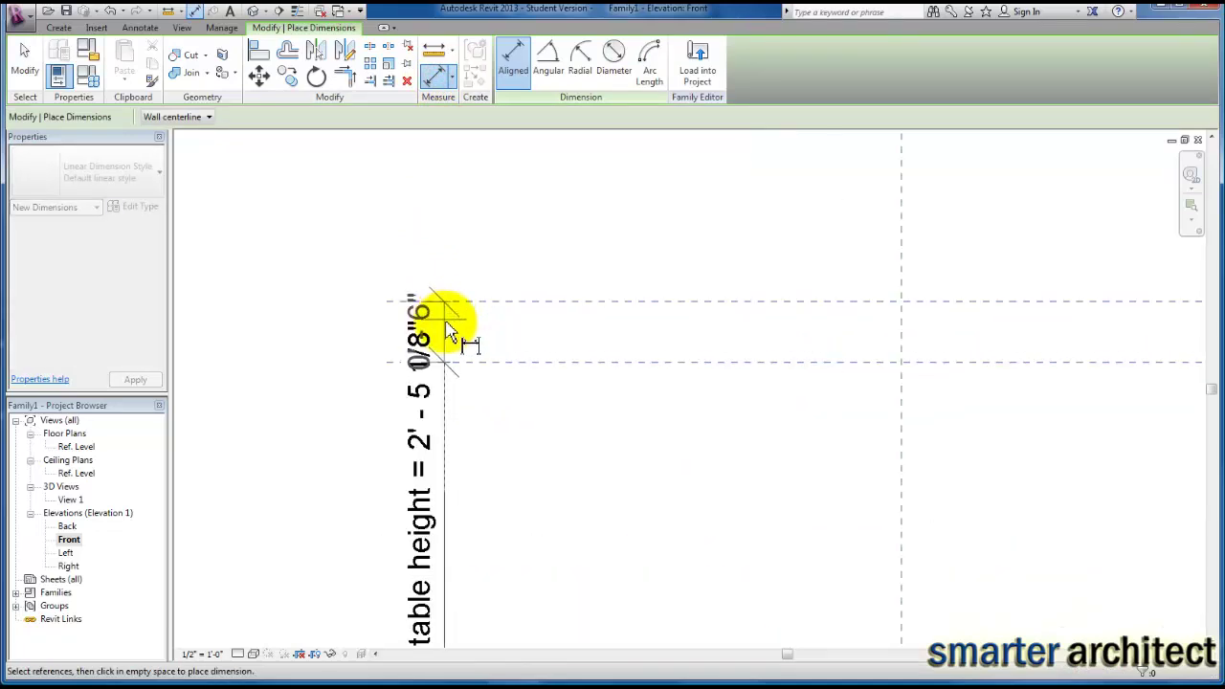
{"action": "left_click", "coordinate": [448, 333]}
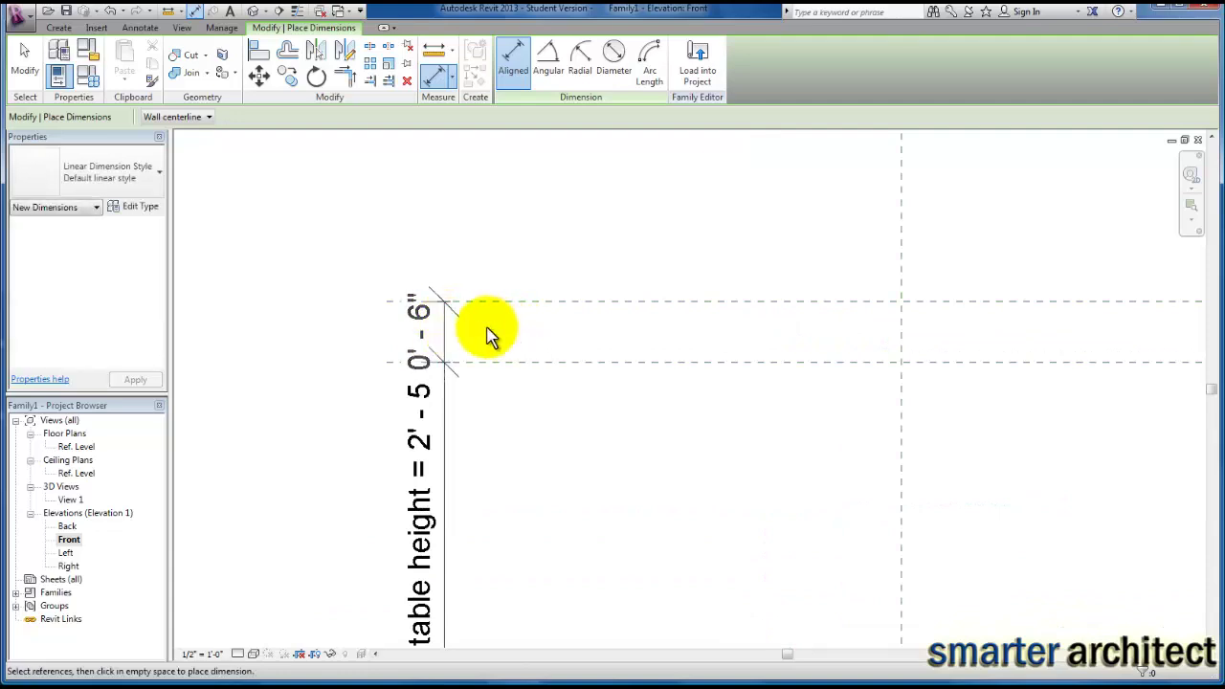
{"action": "key", "text": "Escape"}
{"action": "key", "text": "Escape"}
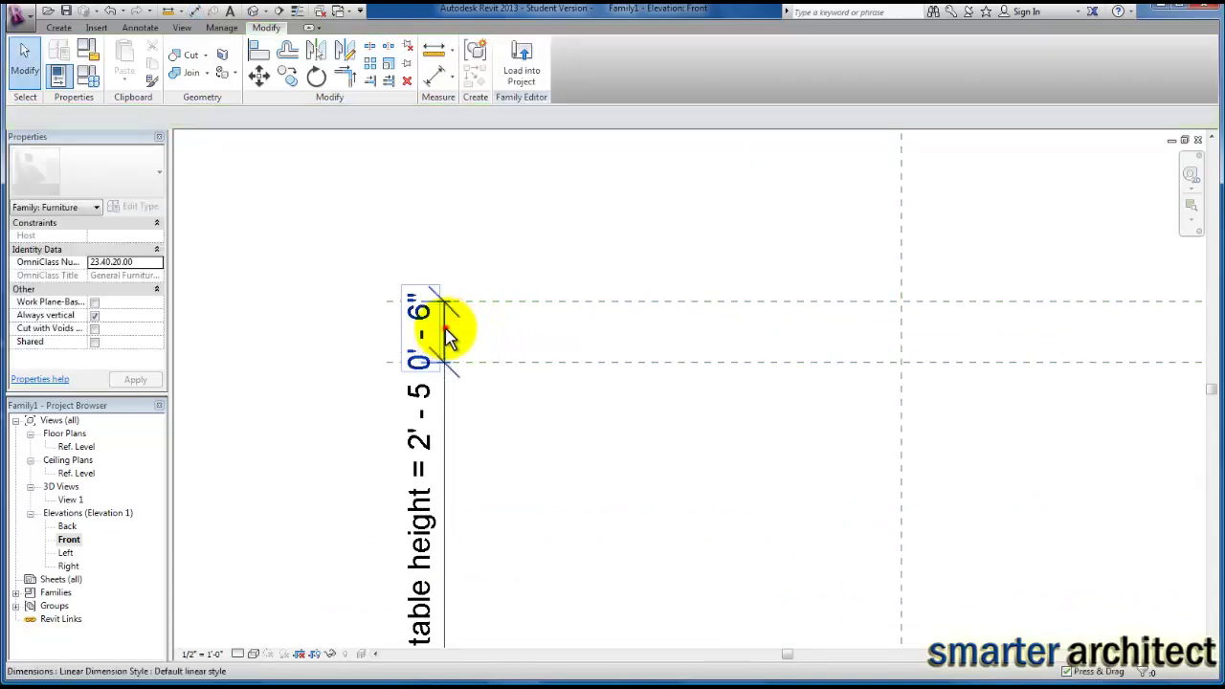
Step: Label the dimension between the two upper planes with a new family type parameter named "bar table thickness"
{"action": "left_click", "coordinate": [446, 331]}
{"action": "left_click", "coordinate": [378, 119]}
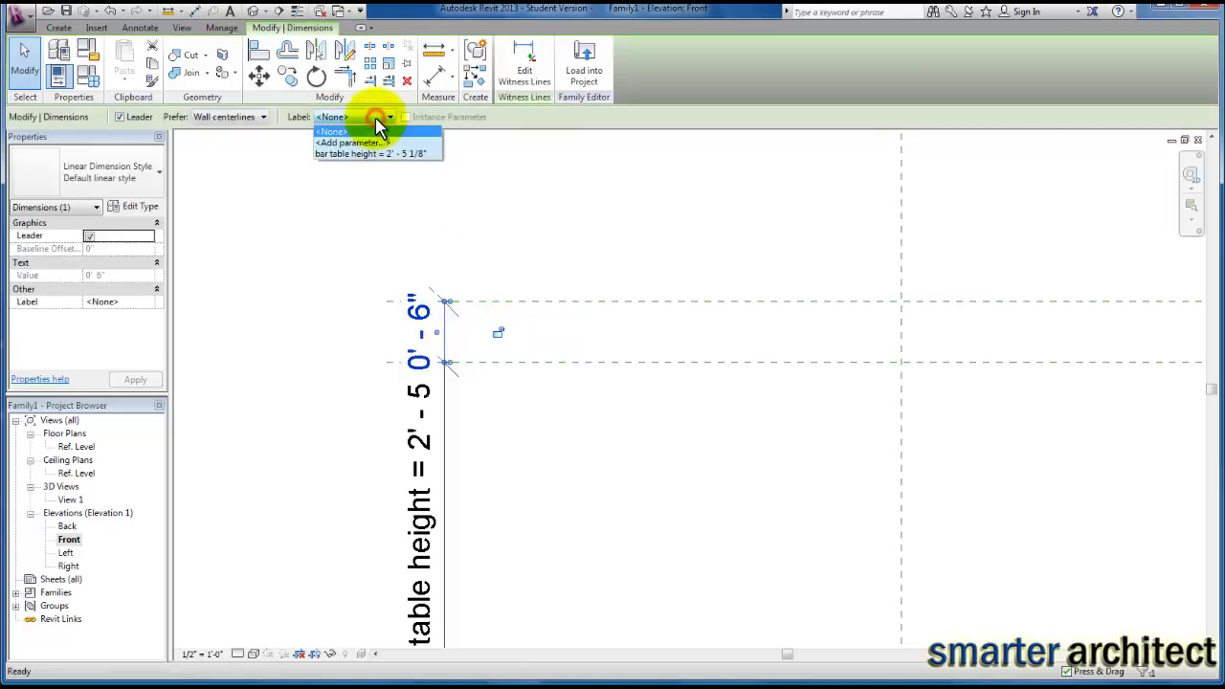
{"action": "left_click", "coordinate": [378, 144]}
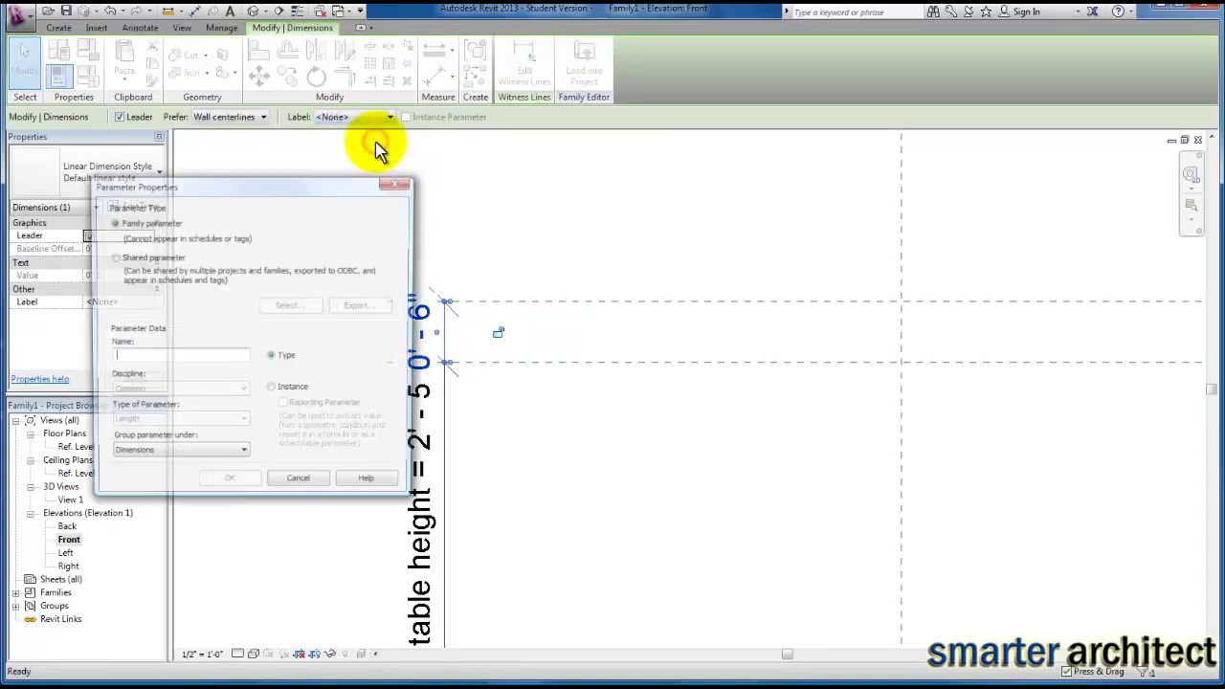
{"action": "type", "text": "bar table thickness"}
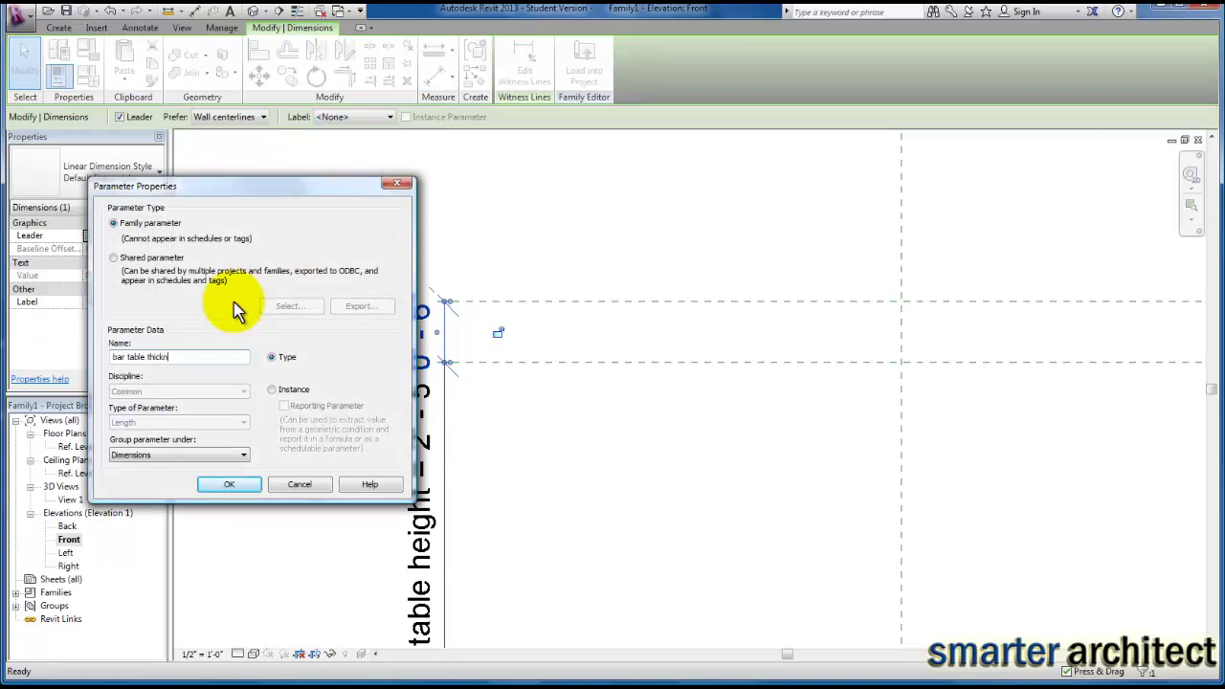
{"action": "left_click", "coordinate": [238, 484]}
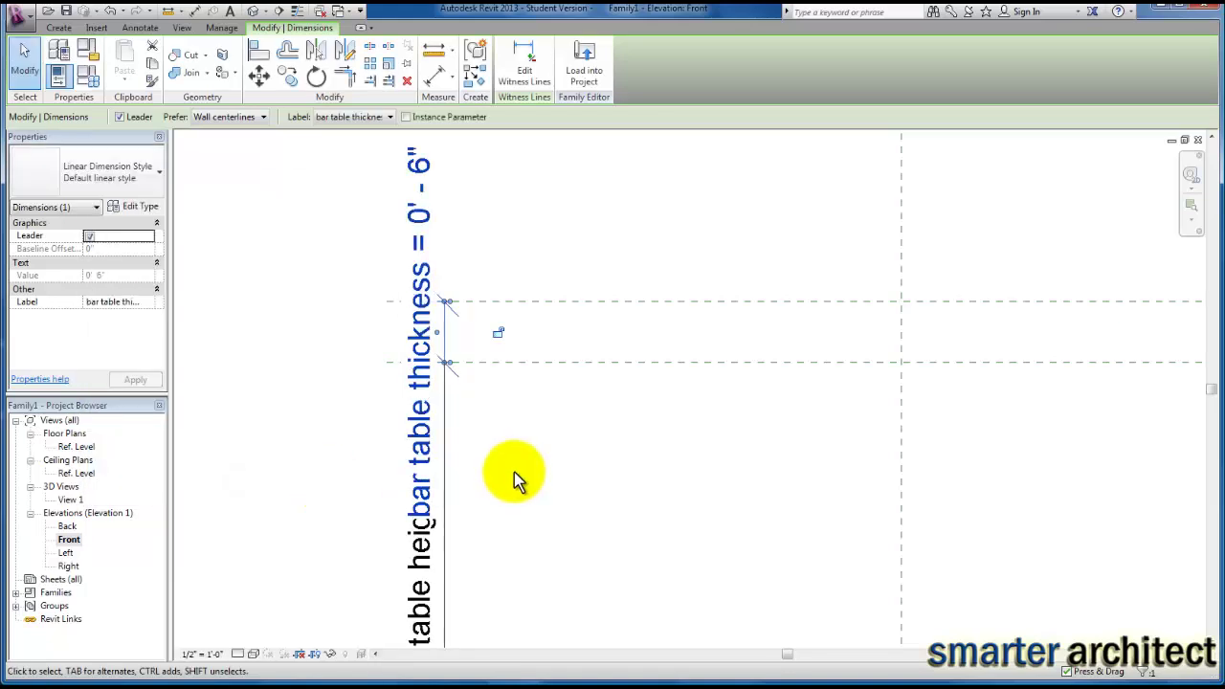
{"action": "left_click", "coordinate": [514, 472]}
{"action": "scroll", "coordinate": [514, 471], "scroll_direction": "down", "scroll_amount": 2}
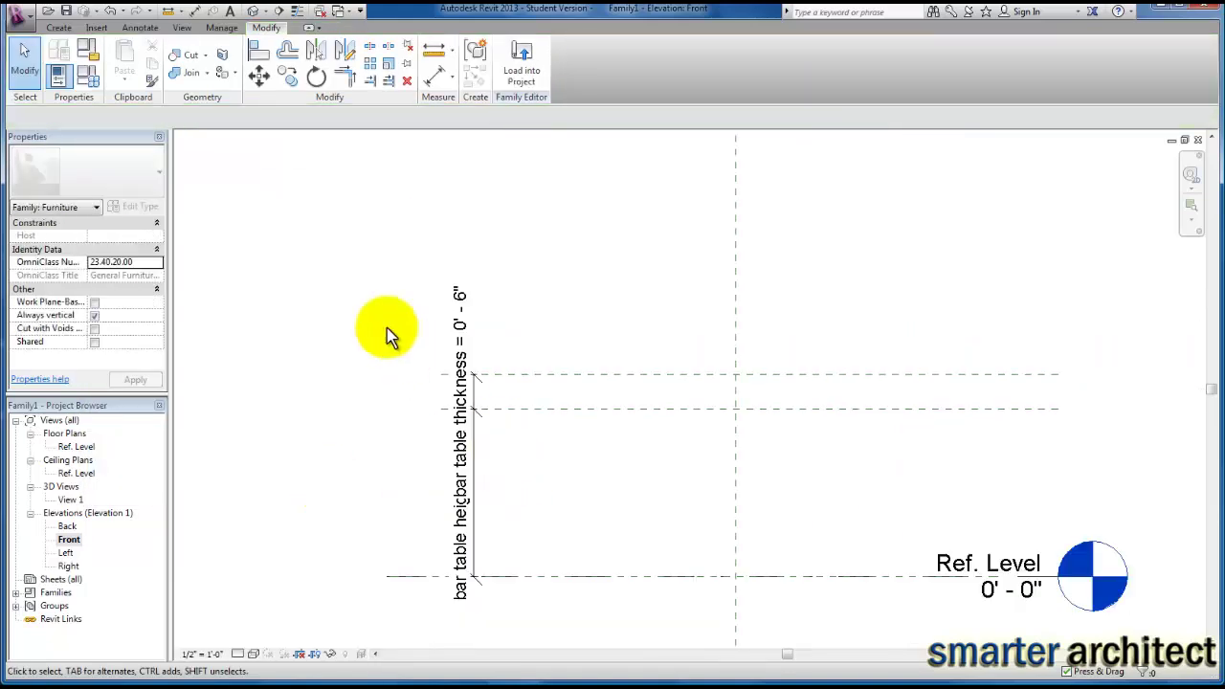
Step: Set bar table height to 3' 0" and bar table thickness to 0' 4" in the family types, and apply them
{"action": "left_click", "coordinate": [88, 77]}
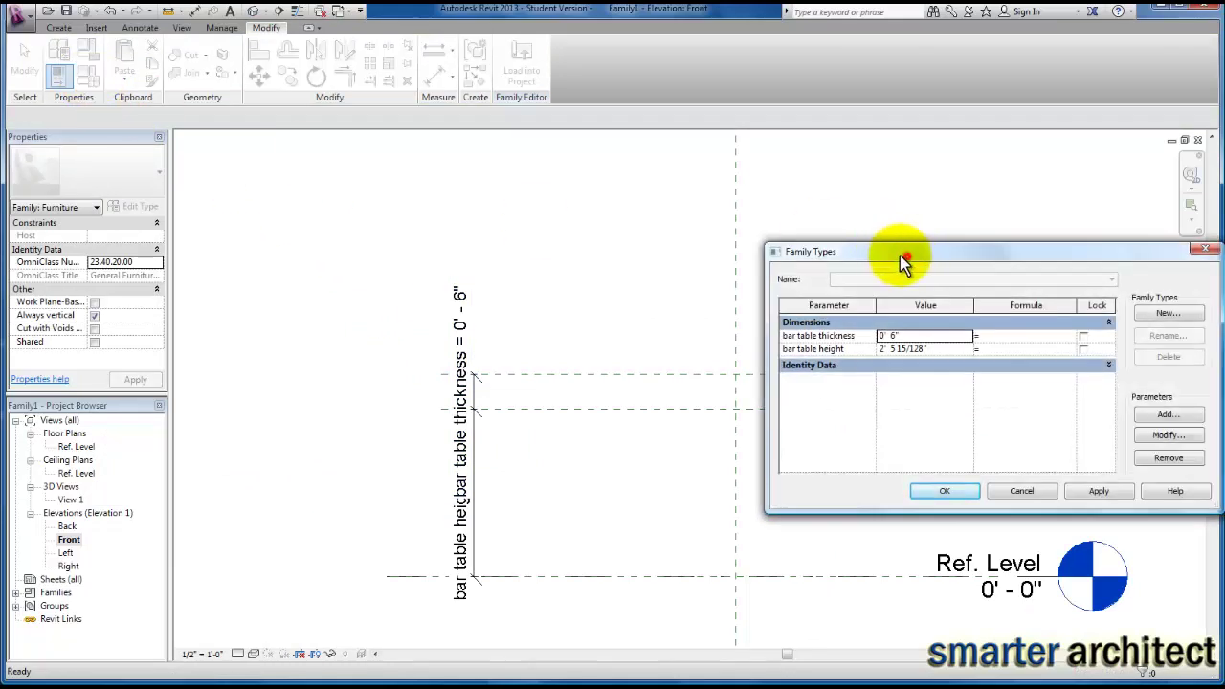
{"action": "left_click_drag", "start_coordinate": [907, 253], "coordinate": [810, 180]}
{"action": "left_click", "coordinate": [848, 273]}
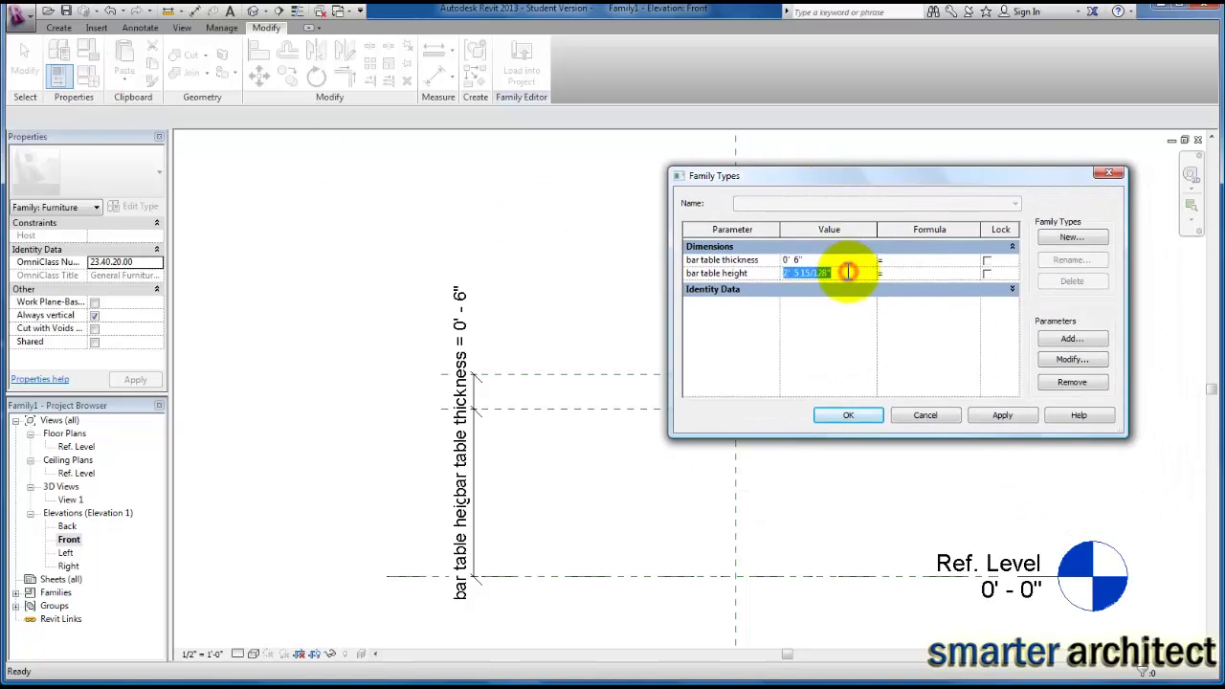
{"action": "type", "text": "3"}
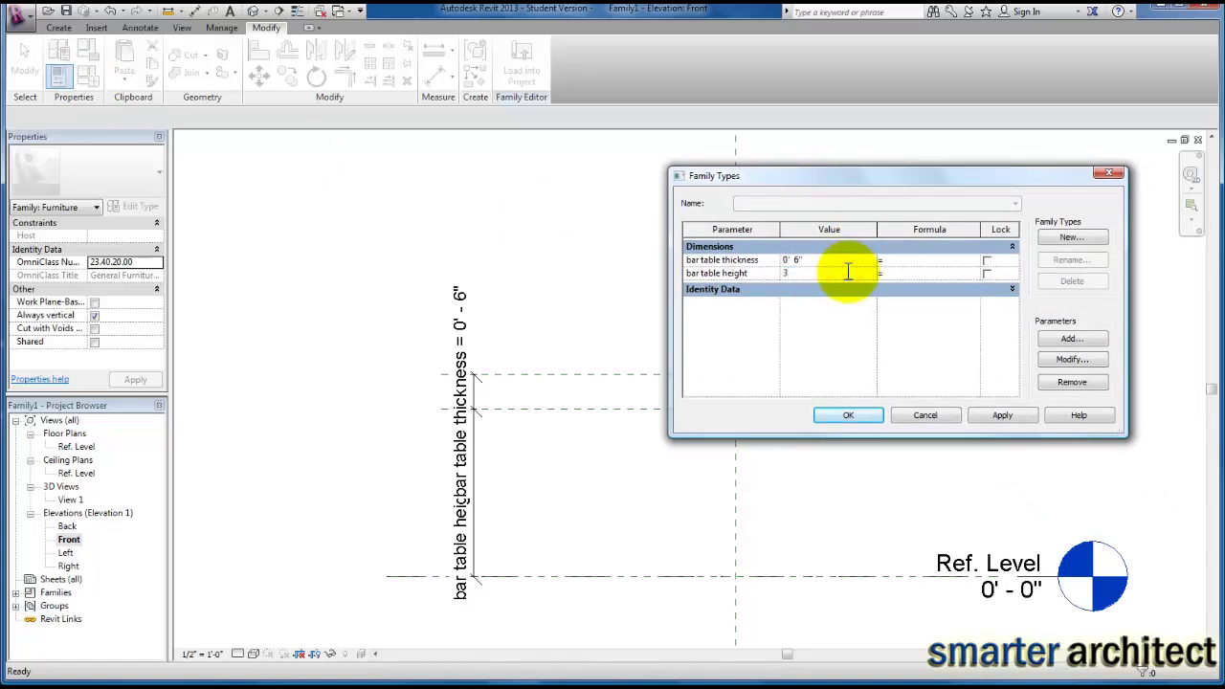
{"action": "key", "text": "Tab"}
{"action": "left_click", "coordinate": [817, 260]}
{"action": "type", "text": "4"}
{"action": "key", "text": "Tab"}
{"action": "left_click", "coordinate": [816, 261]}
{"action": "type", "text": "4"}
{"action": "key", "text": "Tab"}
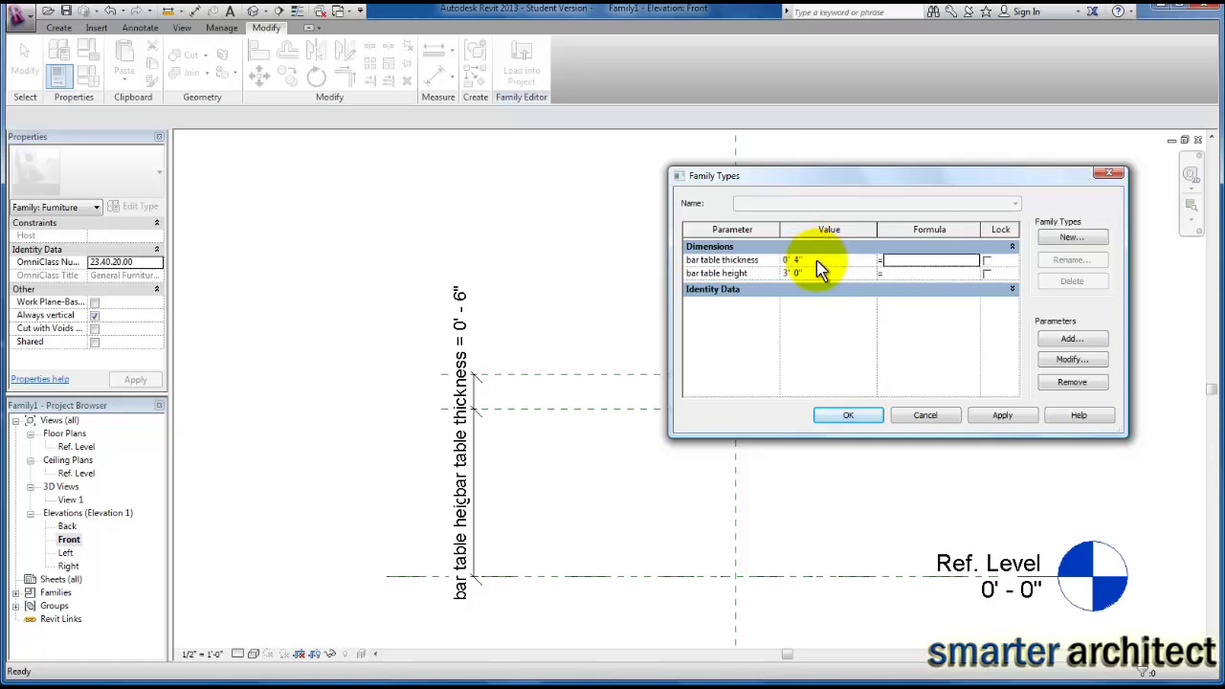
{"action": "left_click", "coordinate": [1004, 415]}
{"action": "left_click", "coordinate": [854, 417]}
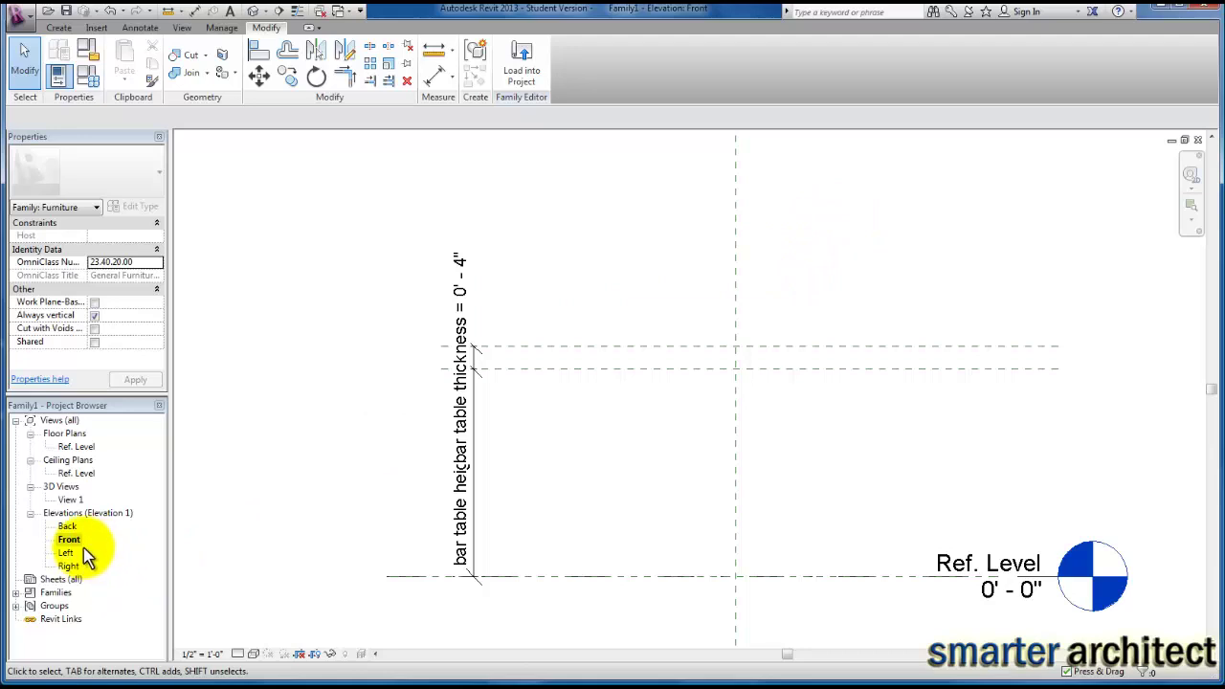
Step: Check which named planes can be chosen as the work plane in the Ref. Level floor plan
{"action": "double_click", "coordinate": [79, 448]}
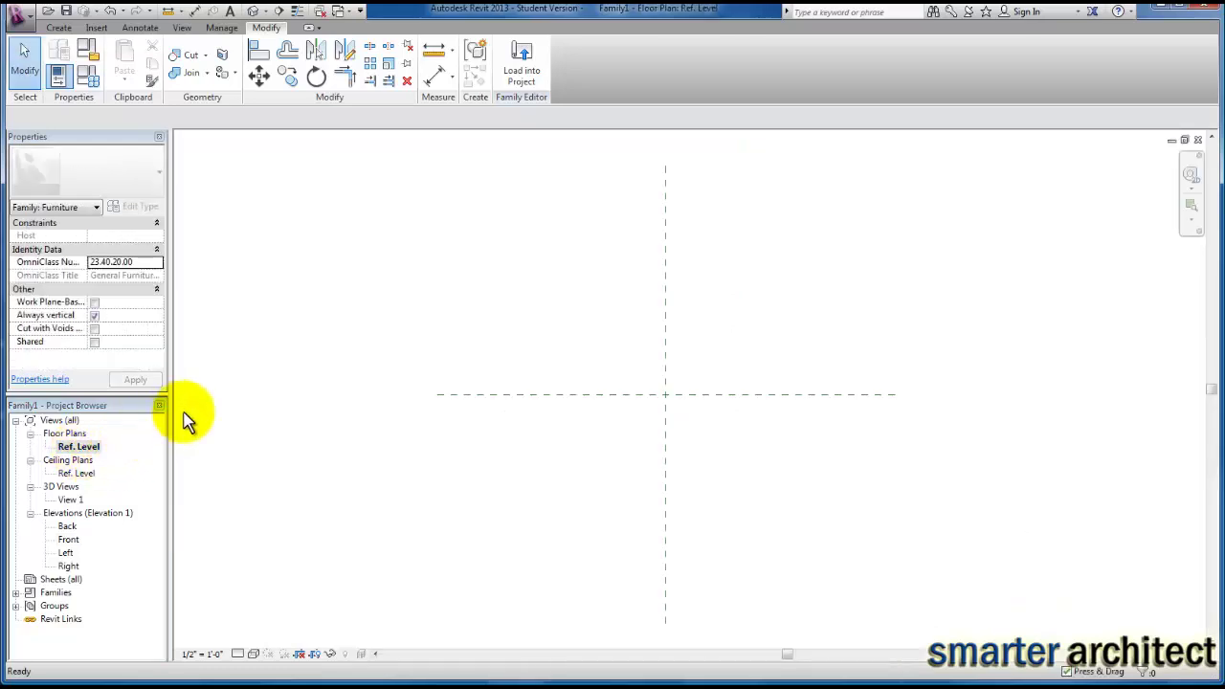
{"action": "left_click", "coordinate": [59, 28]}
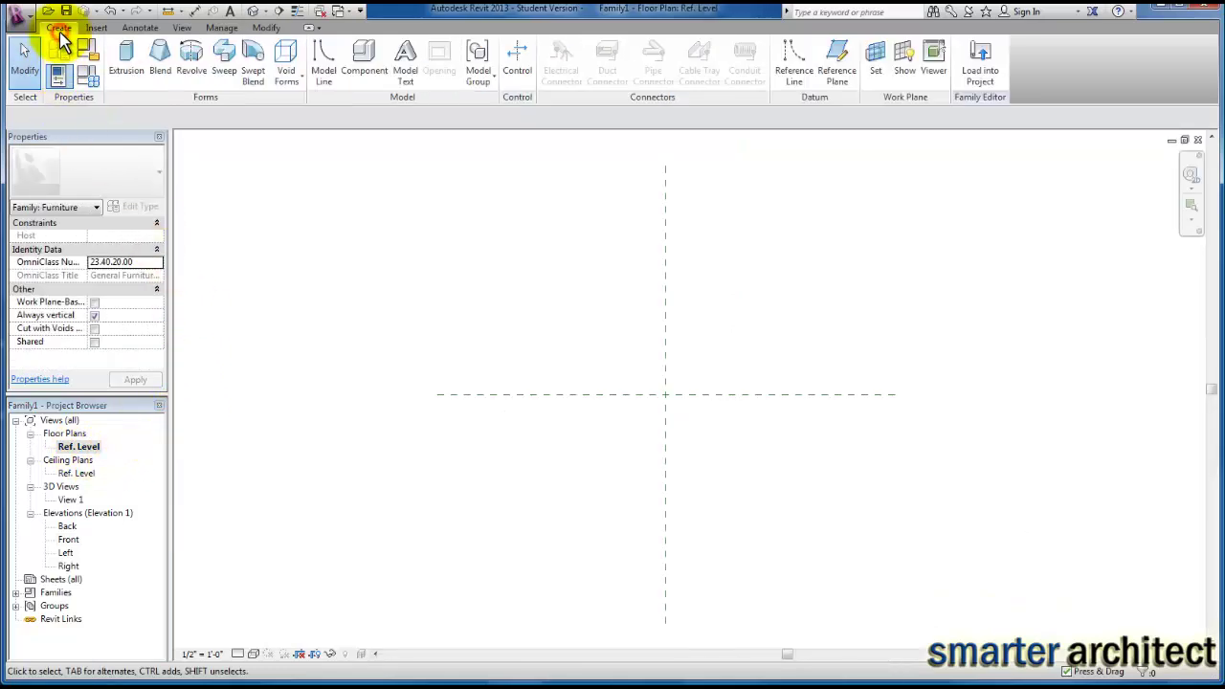
{"action": "left_click", "coordinate": [875, 59]}
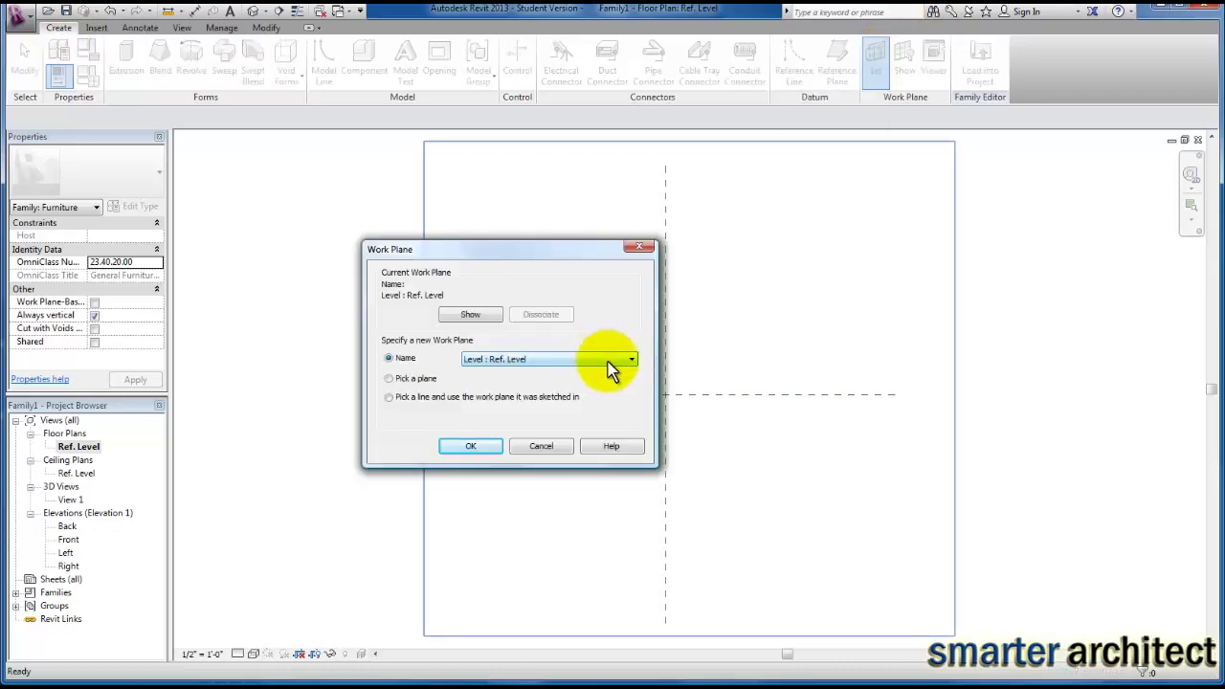
{"action": "left_click", "coordinate": [617, 361]}
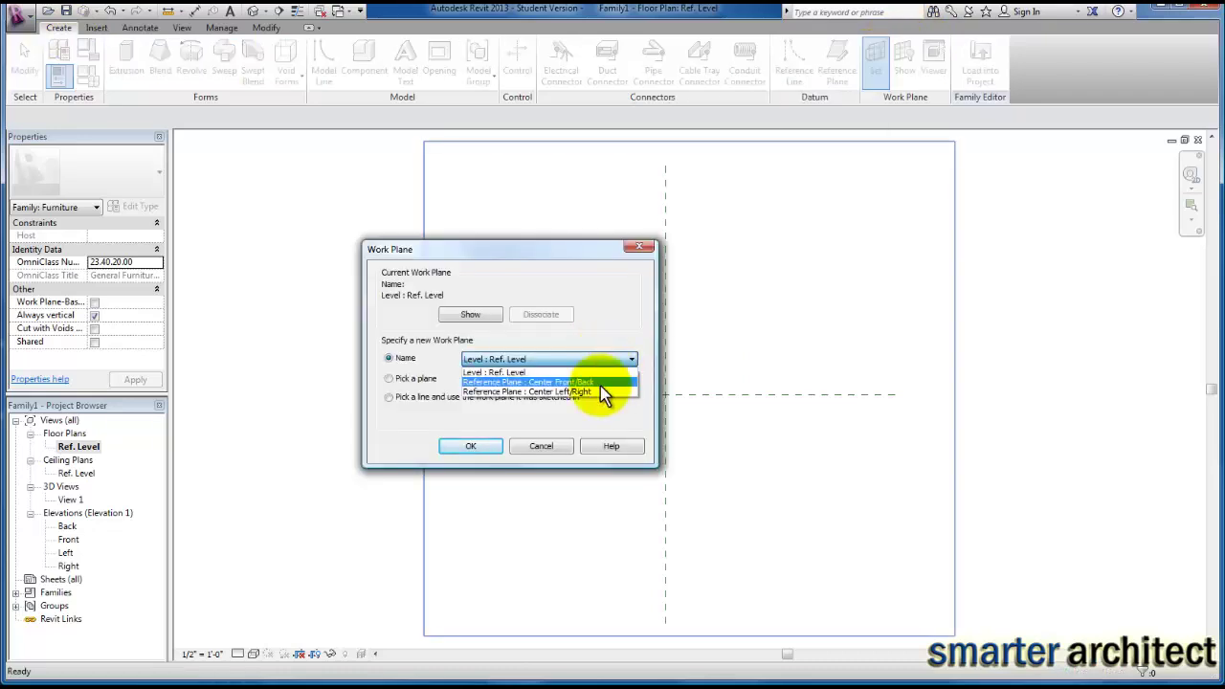
{"action": "left_click", "coordinate": [545, 445]}
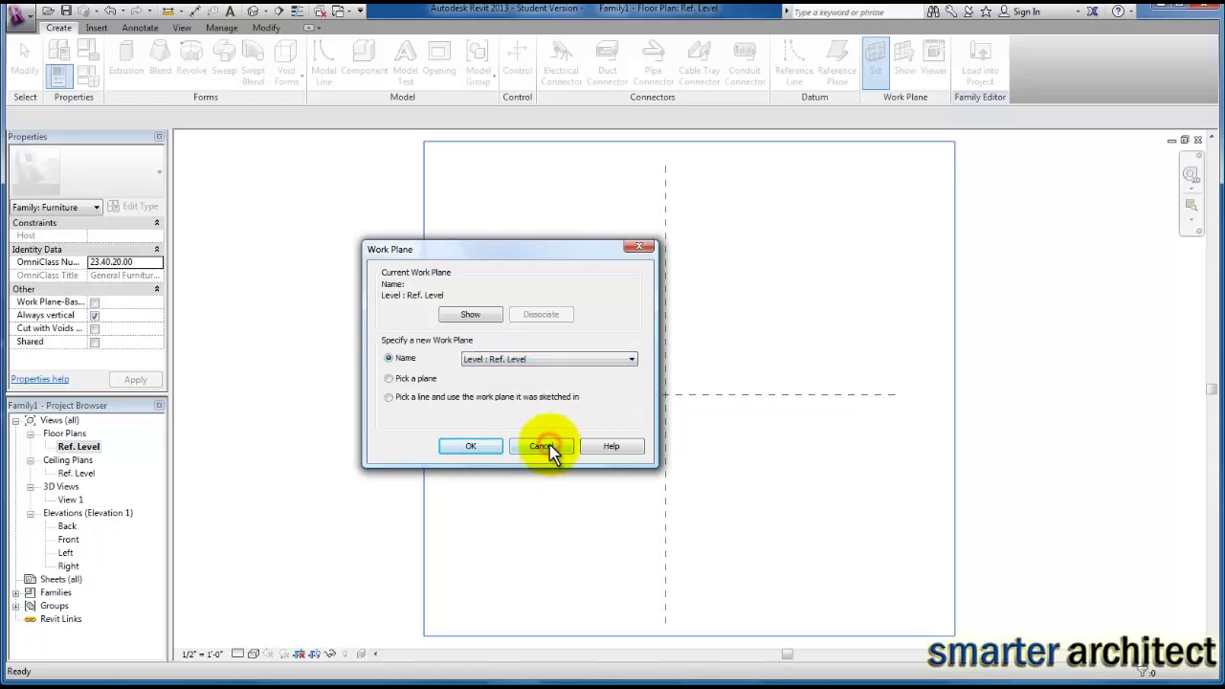
{"action": "left_click", "coordinate": [606, 363]}
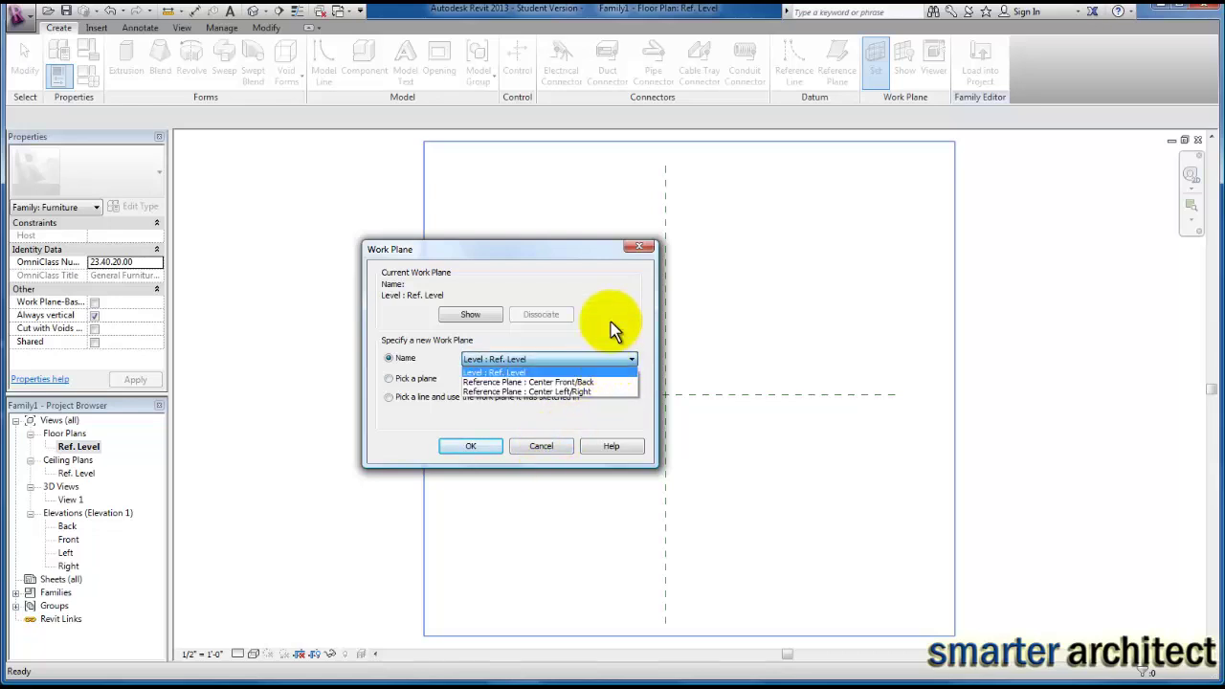
{"action": "left_click", "coordinate": [610, 323]}
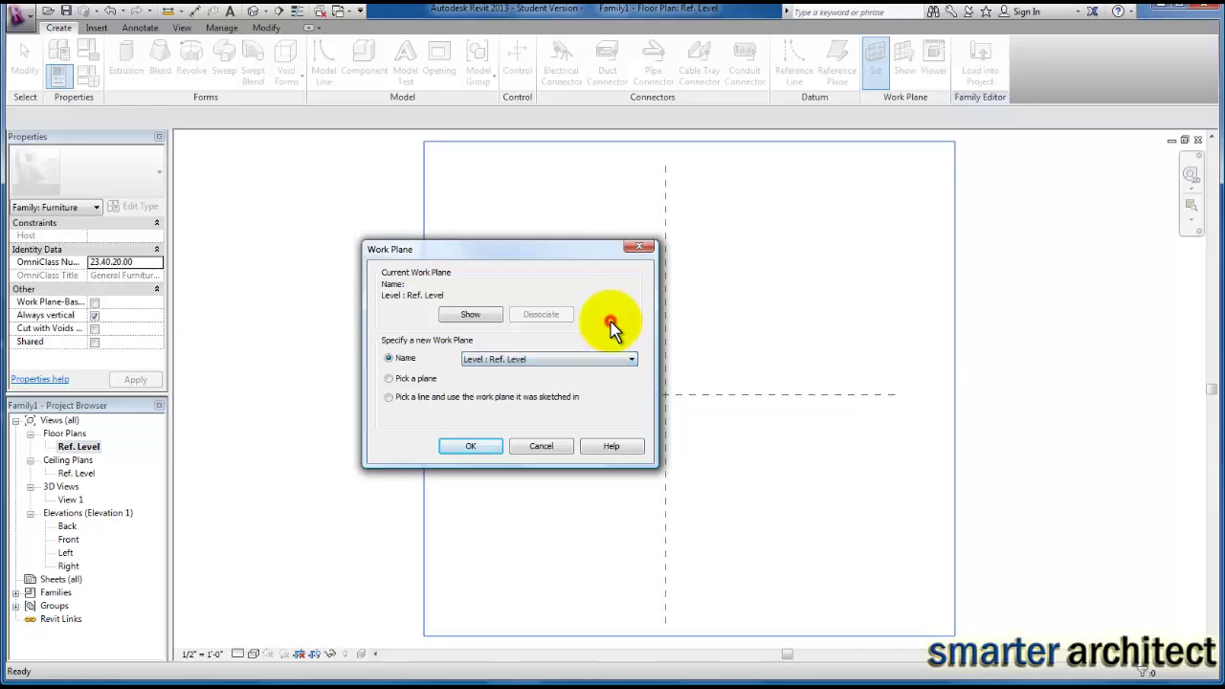
{"action": "left_click", "coordinate": [555, 446]}
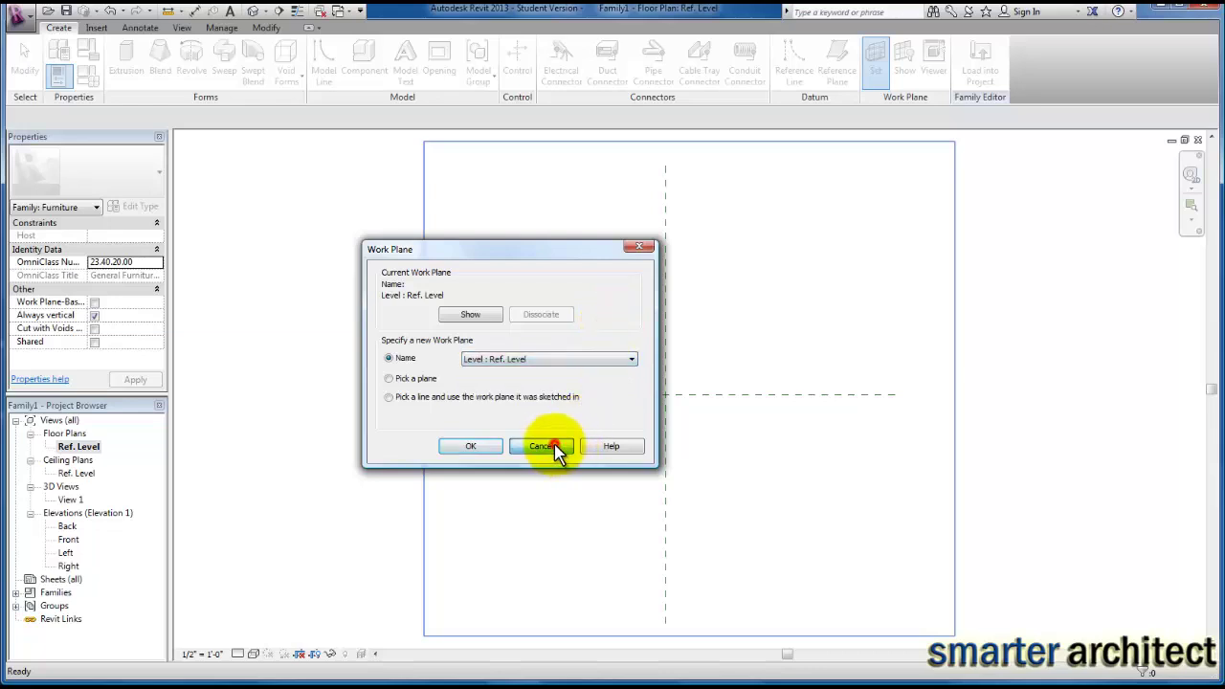
Step: In the Front elevation, name the lower of the two upper reference planes "bar table underside"
{"action": "double_click", "coordinate": [68, 540]}
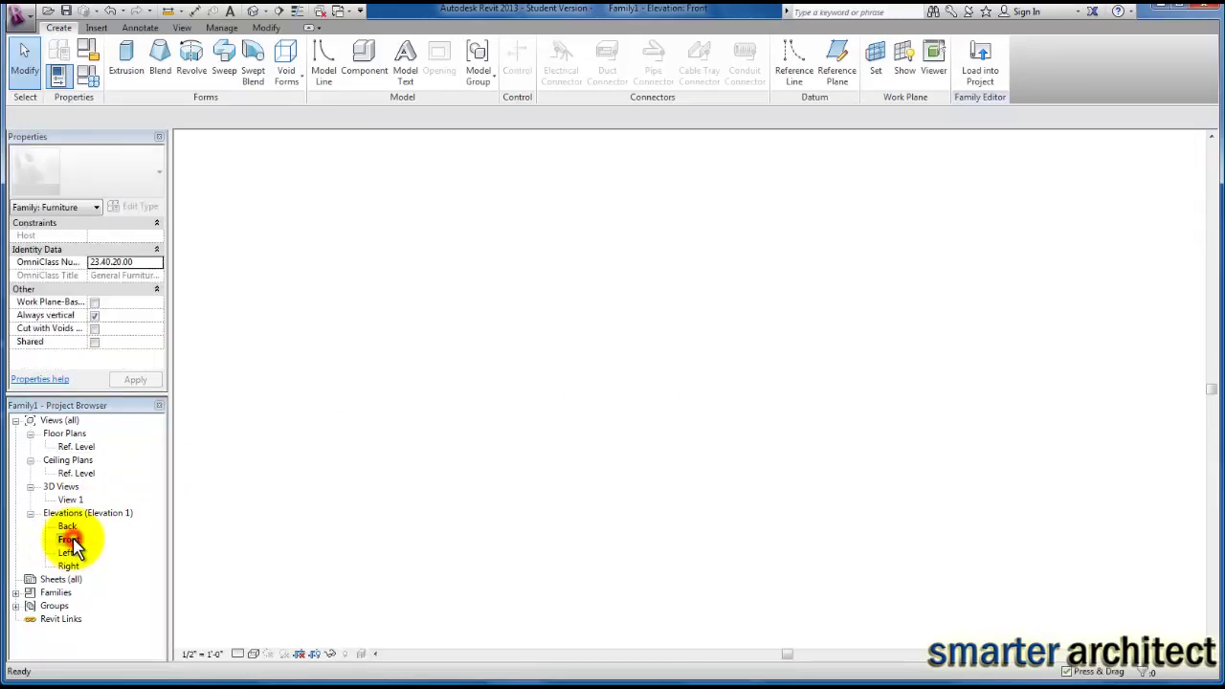
{"action": "left_click", "coordinate": [638, 369]}
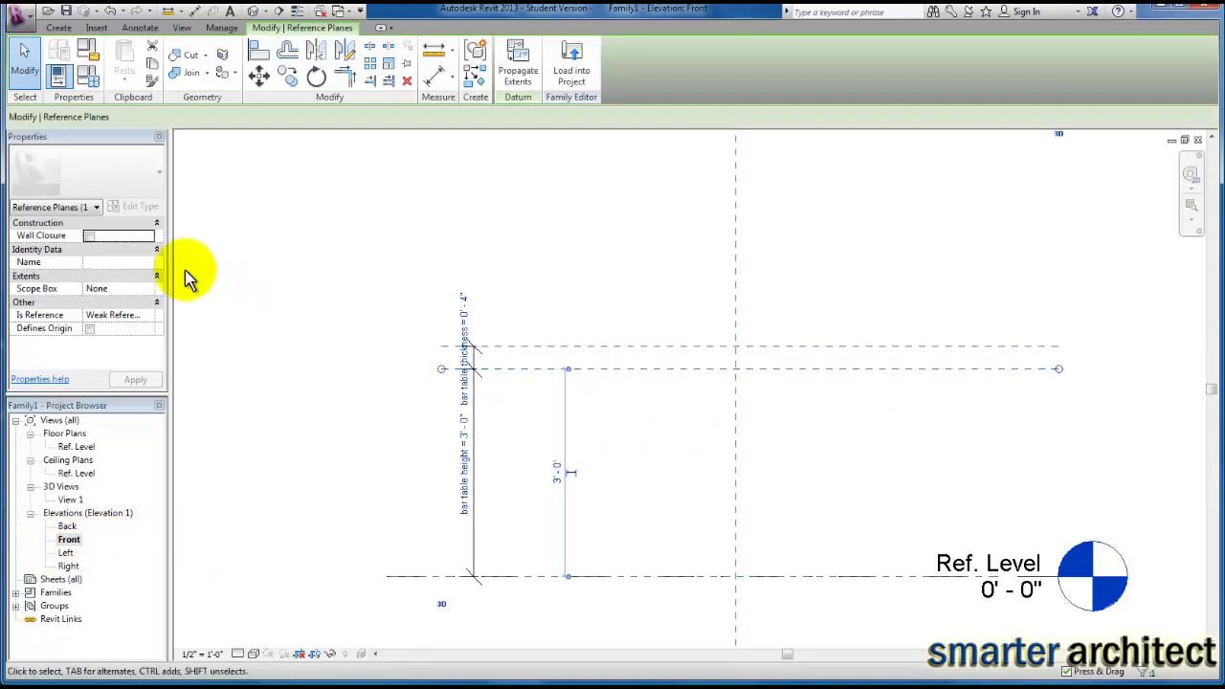
{"action": "left_click", "coordinate": [117, 263]}
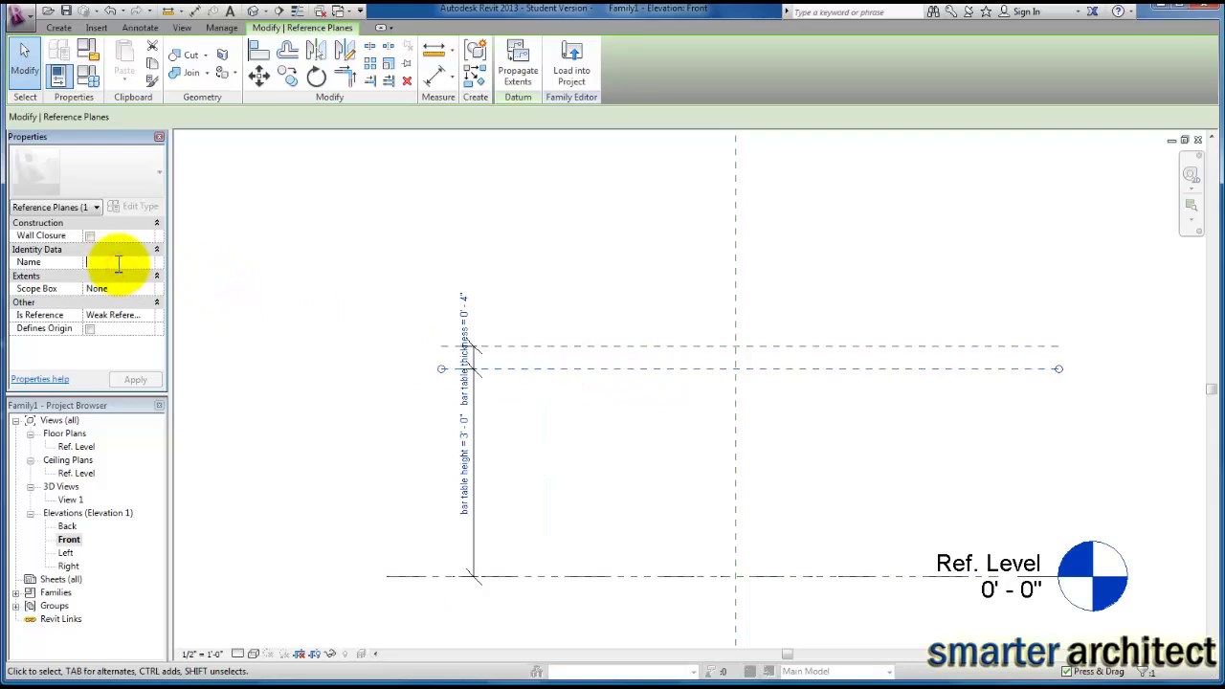
{"action": "type", "text": "bar ta"}
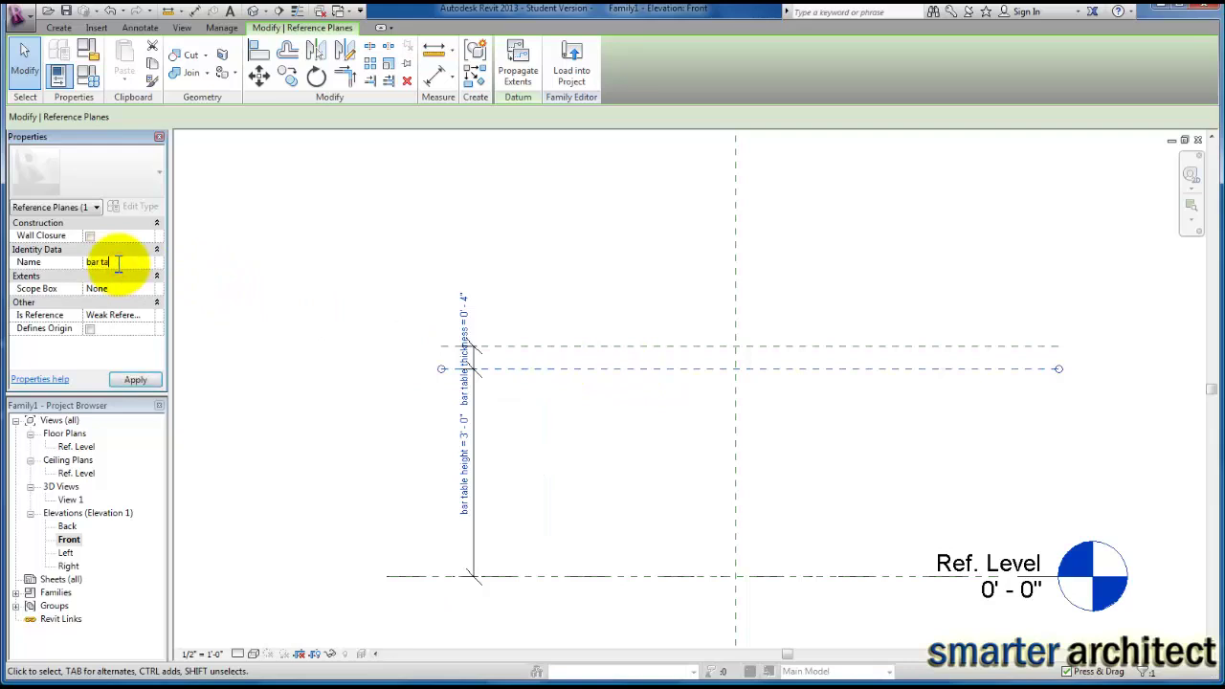
{"action": "type", "text": "ble underside"}
{"action": "left_click", "coordinate": [608, 288]}
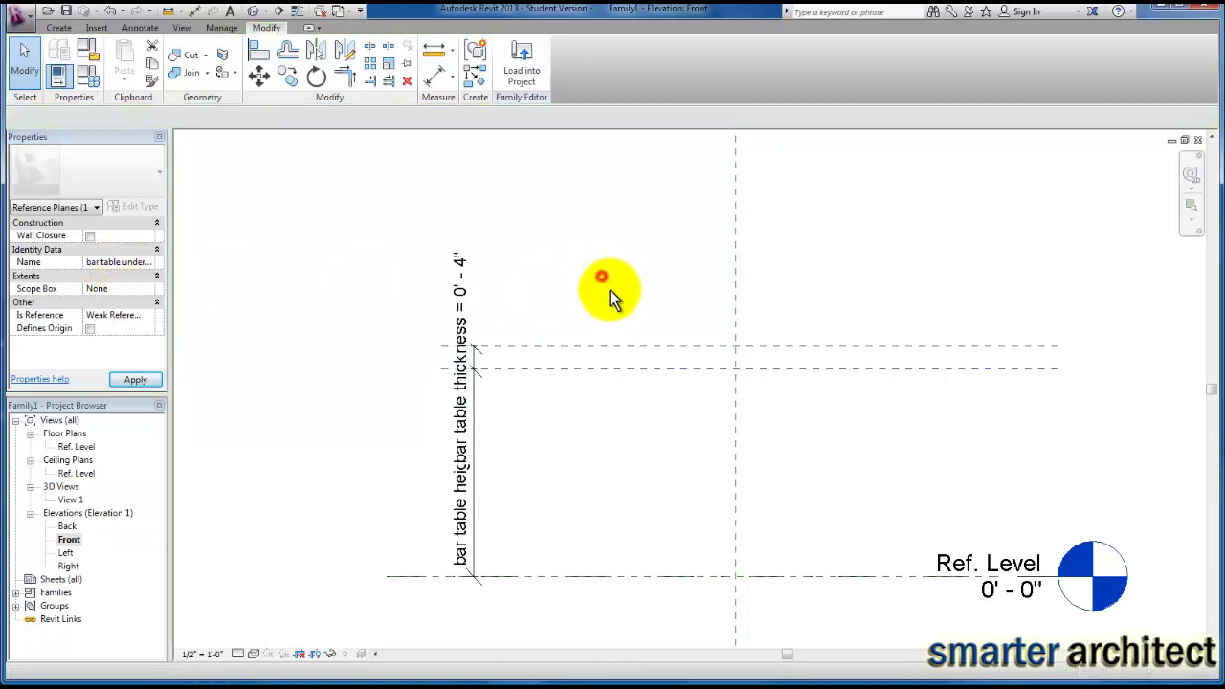
Step: Name the uppermost horizontal reference plane "bar table topside"
{"action": "left_click", "coordinate": [626, 346]}
{"action": "left_click", "coordinate": [109, 264]}
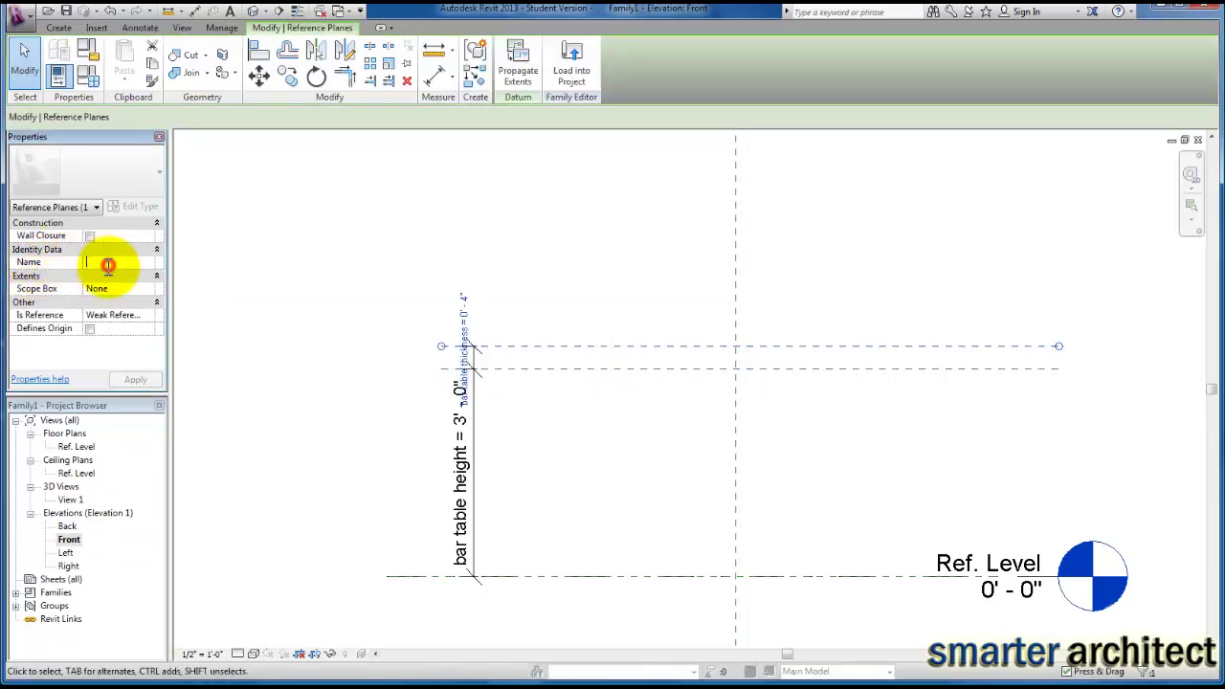
{"action": "type", "text": "bar table topside"}
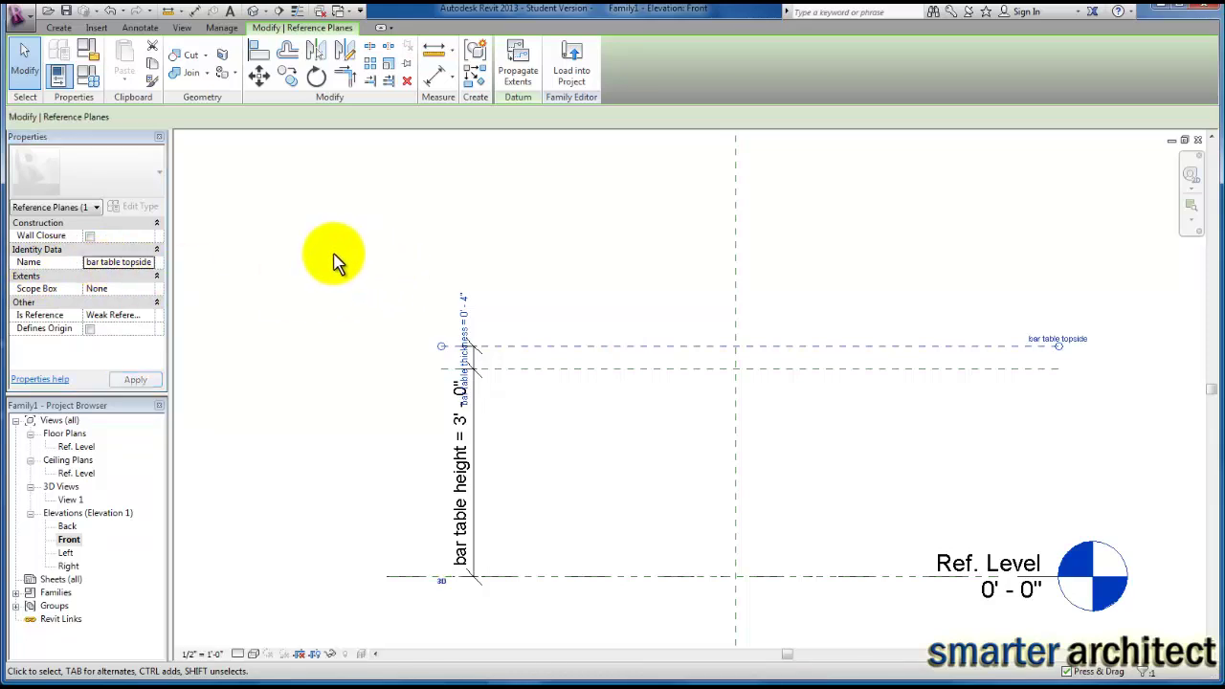
{"action": "left_click", "coordinate": [335, 258]}
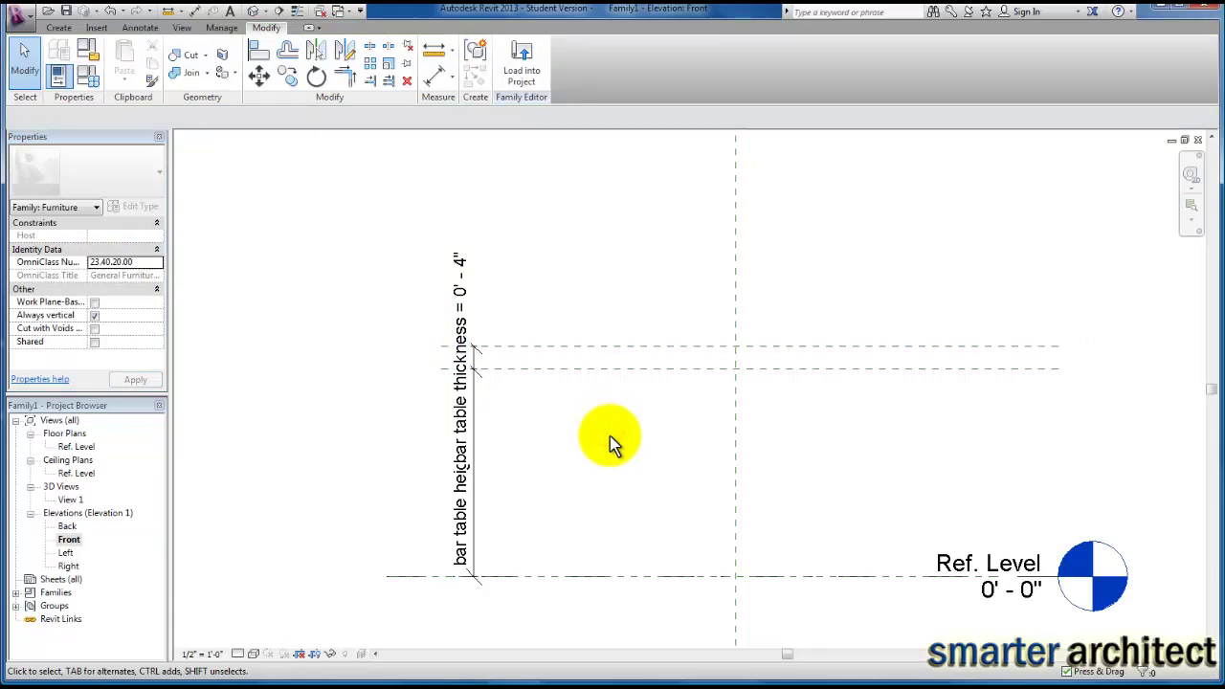
Step: In the Ref. Level floor plan, set the work plane to the reference plane "bar table underside"
{"action": "double_click", "coordinate": [82, 448]}
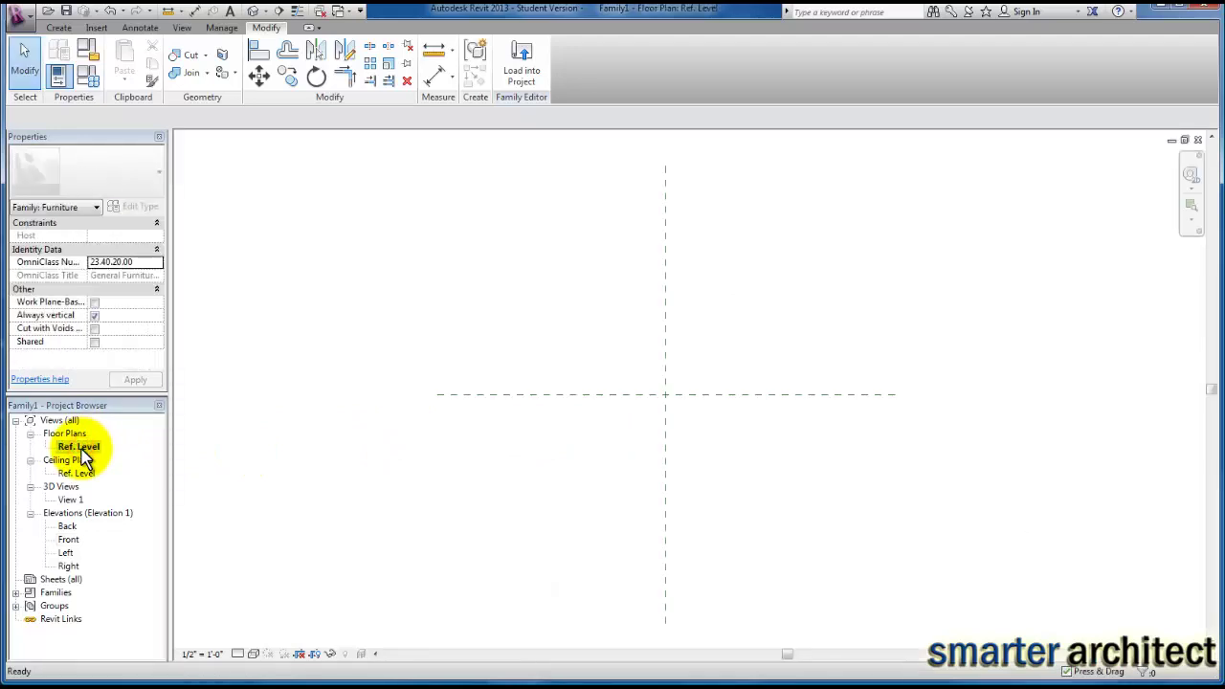
{"action": "left_click", "coordinate": [57, 28]}
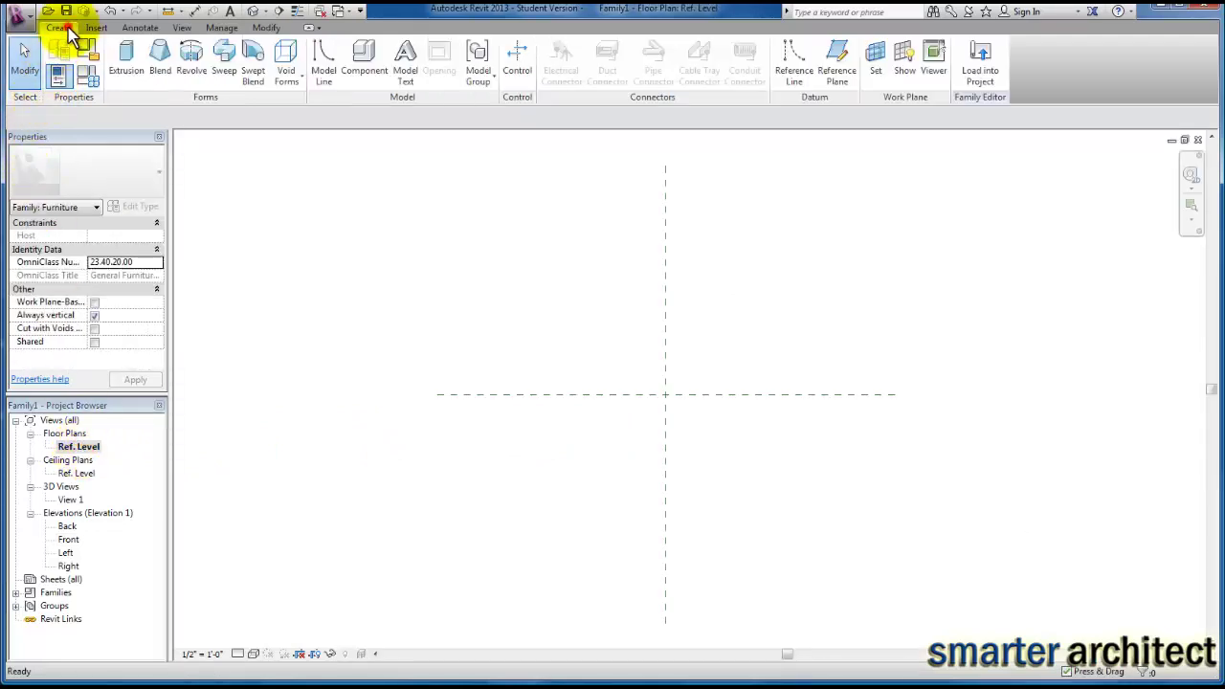
{"action": "left_click", "coordinate": [877, 65]}
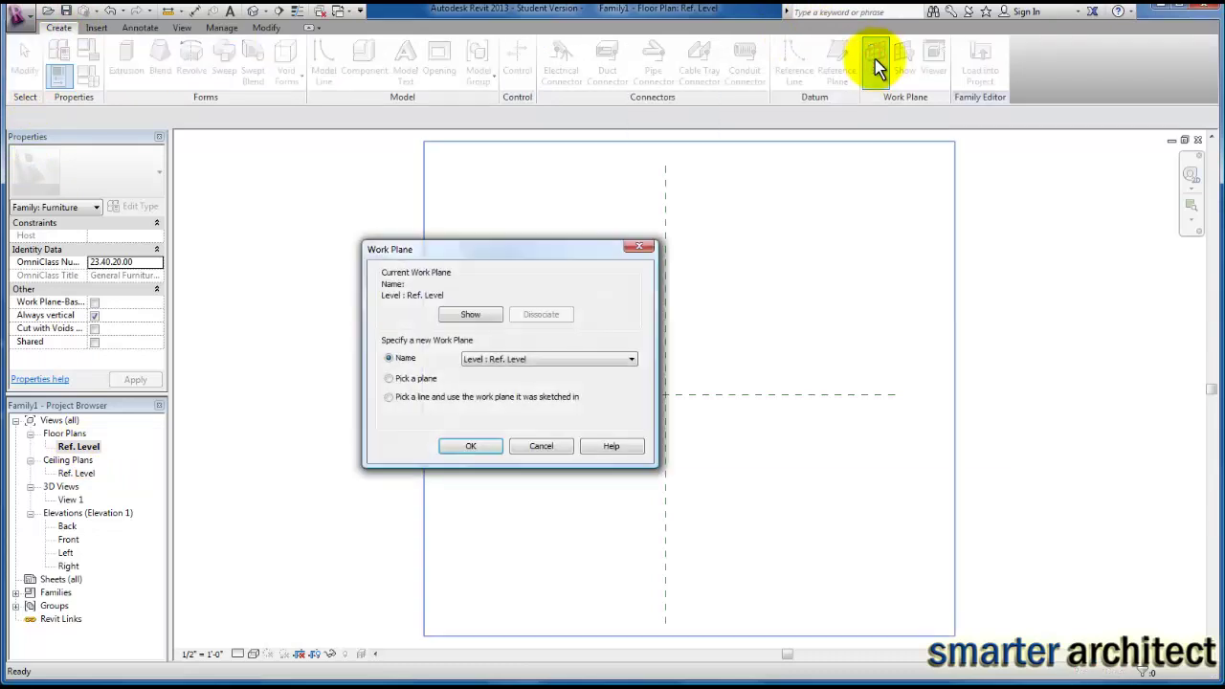
{"action": "left_click", "coordinate": [603, 359]}
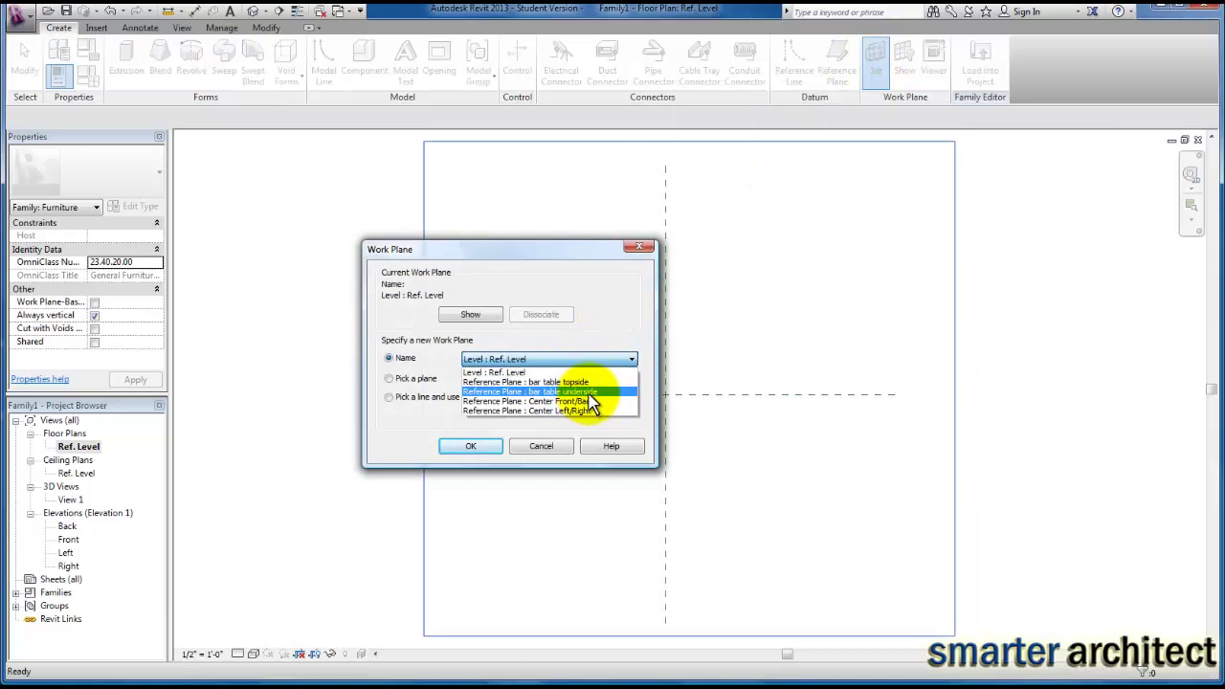
{"action": "left_click", "coordinate": [590, 393]}
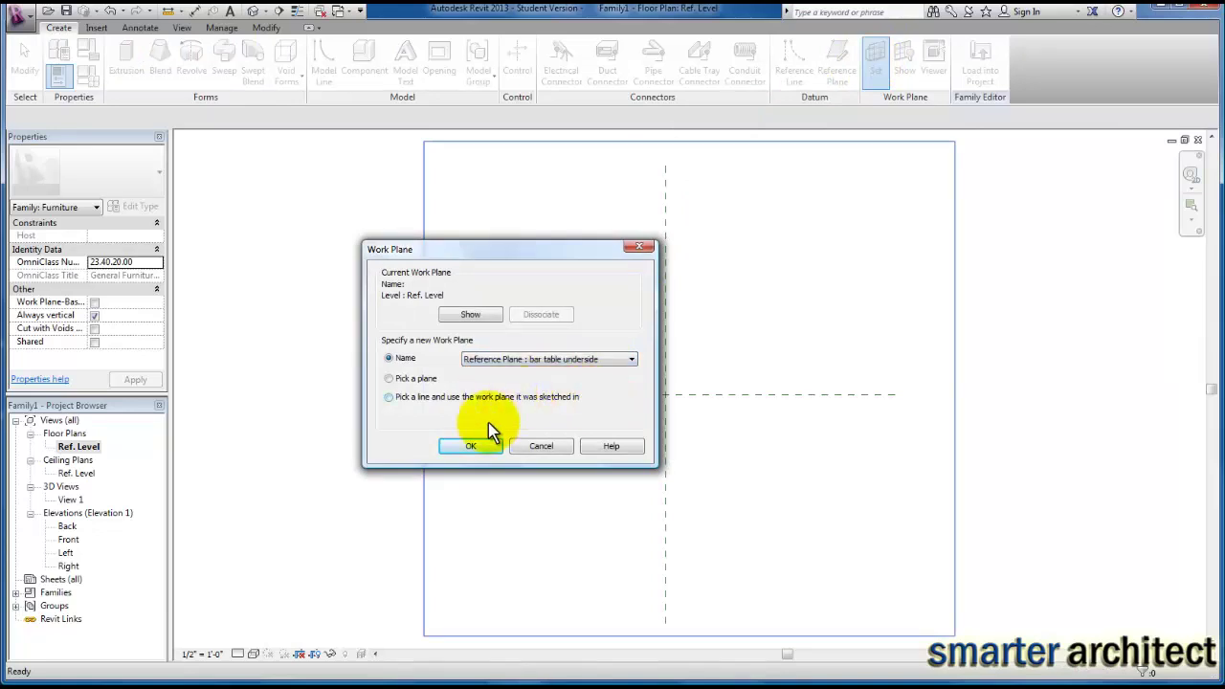
{"action": "left_click", "coordinate": [470, 446]}
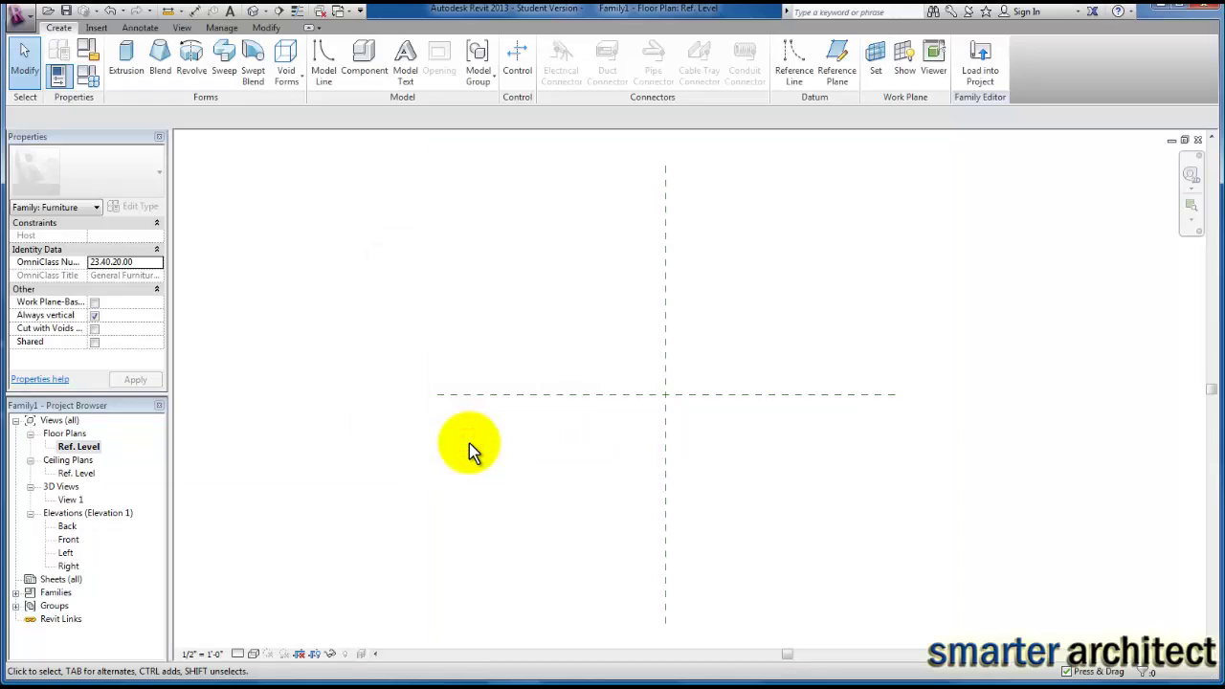
Step: Start an extrusion with a circle of 2' 0" radius centred on the reference planes' intersection, and set its depth to 4"
{"action": "left_click", "coordinate": [127, 72]}
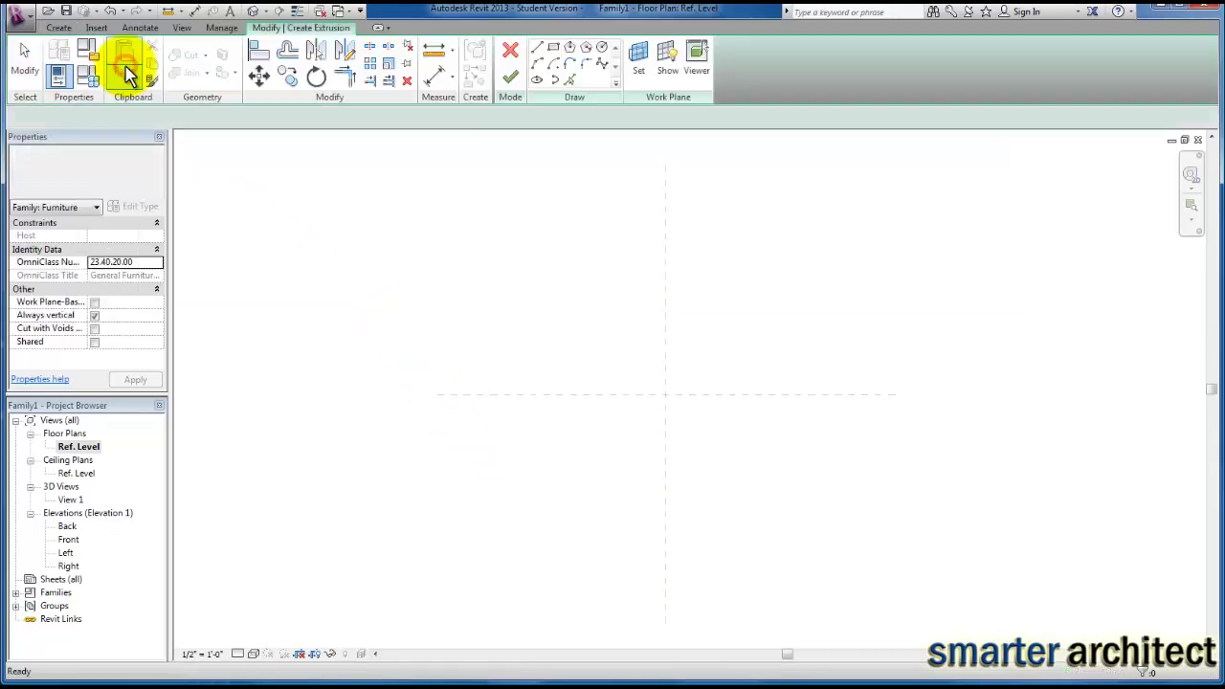
{"action": "left_click", "coordinate": [601, 47]}
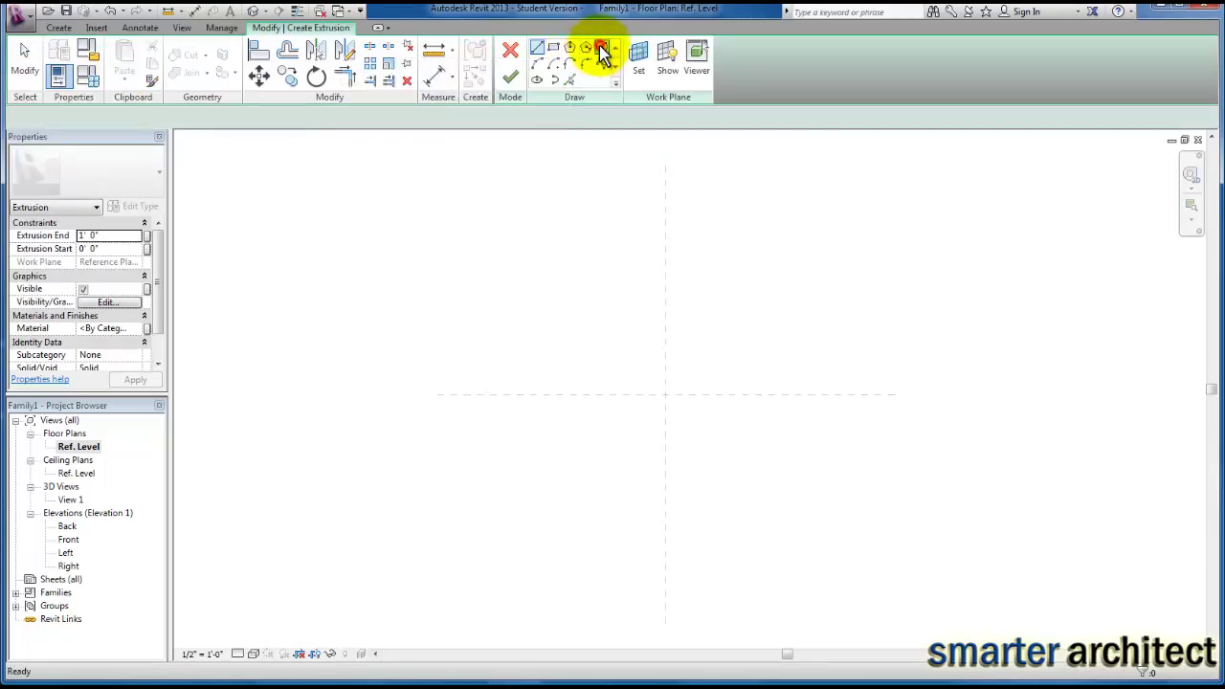
{"action": "left_click", "coordinate": [666, 393]}
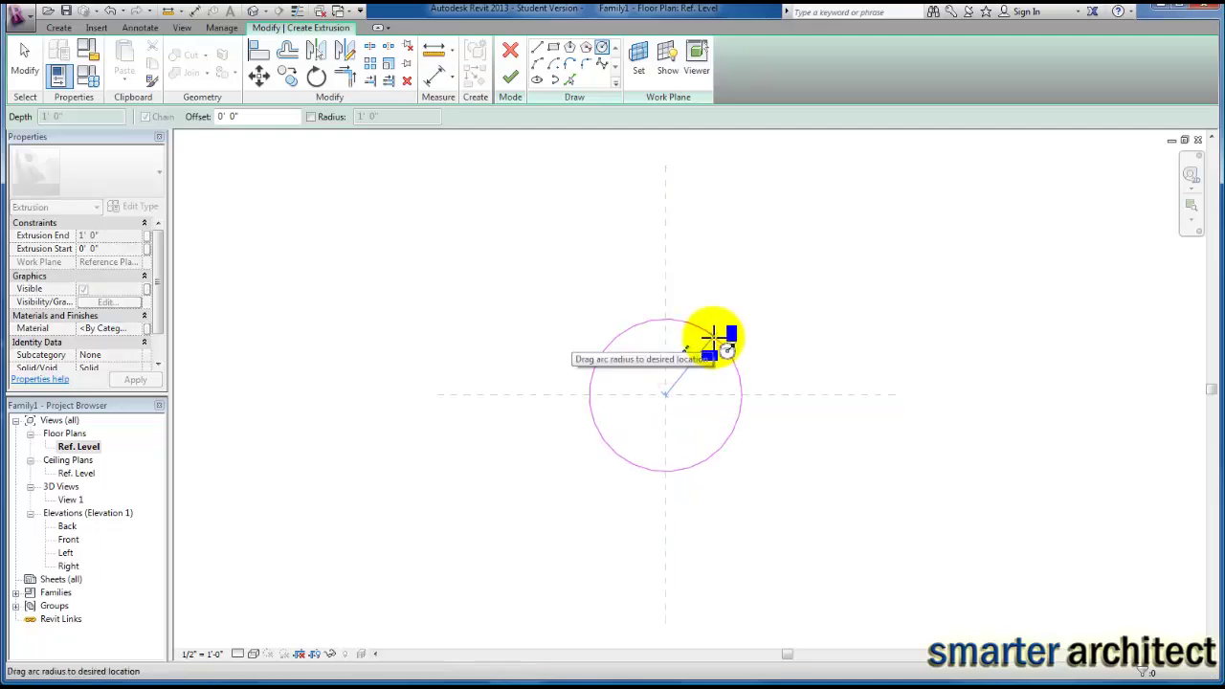
{"action": "left_click", "coordinate": [715, 339]}
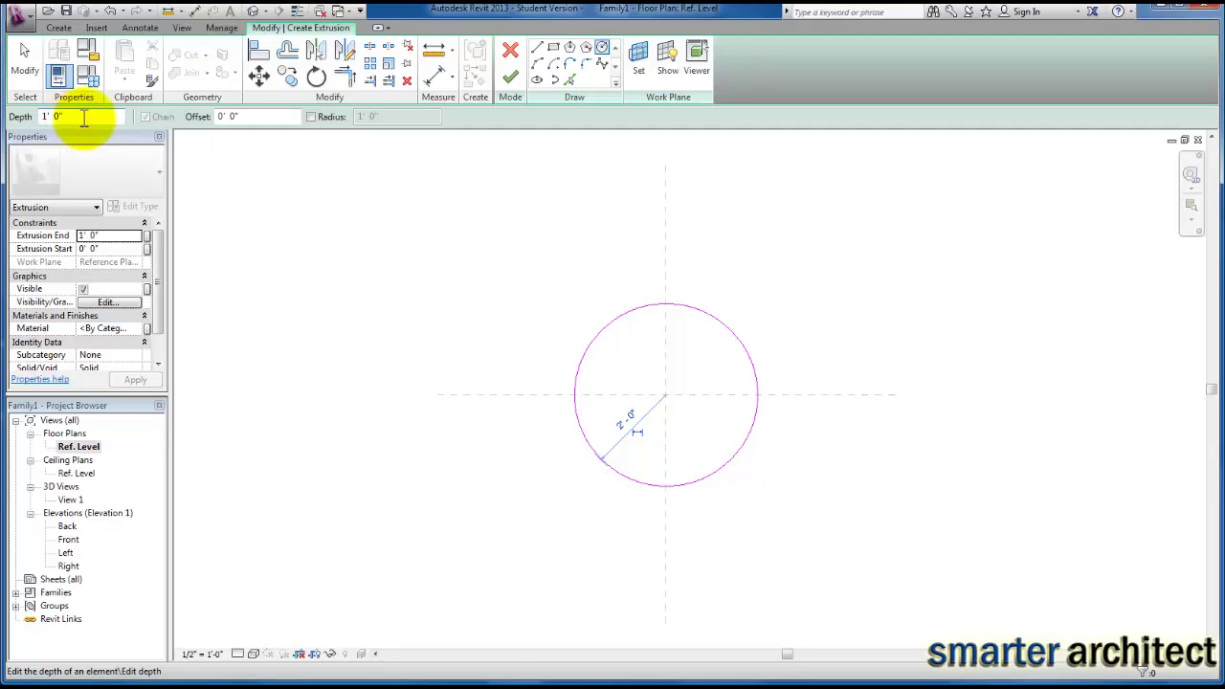
{"action": "left_click_drag", "start_coordinate": [84, 117], "coordinate": [33, 123]}
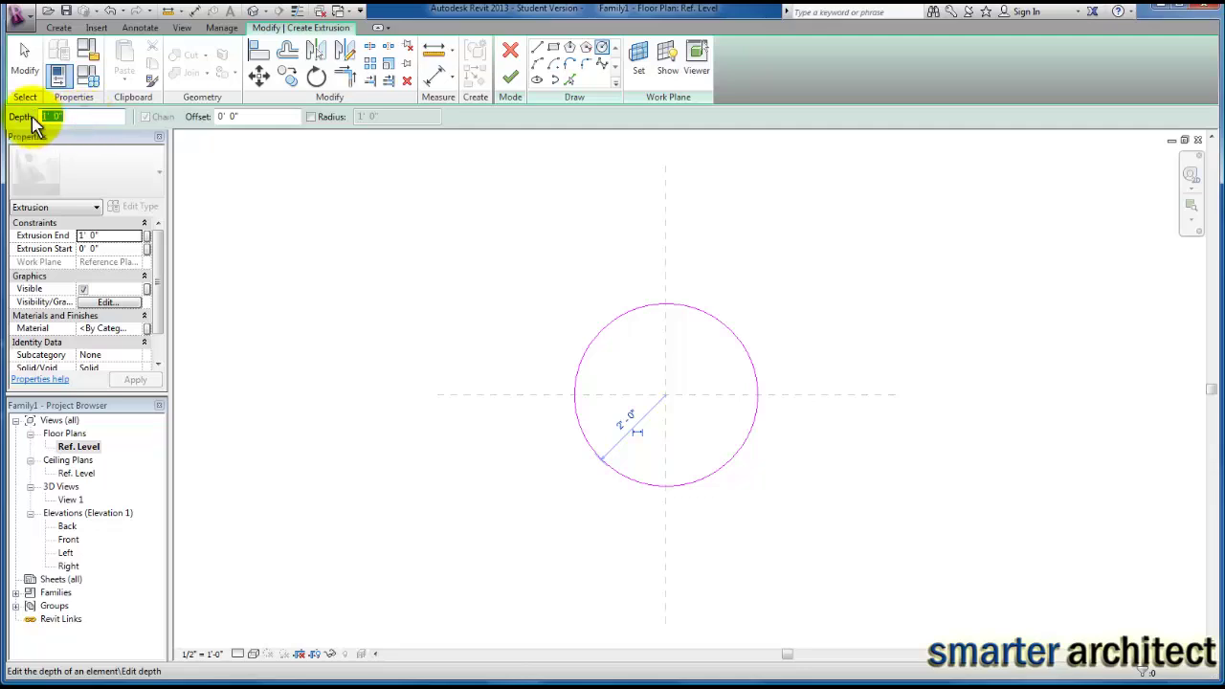
{"action": "type", "text": "4"}
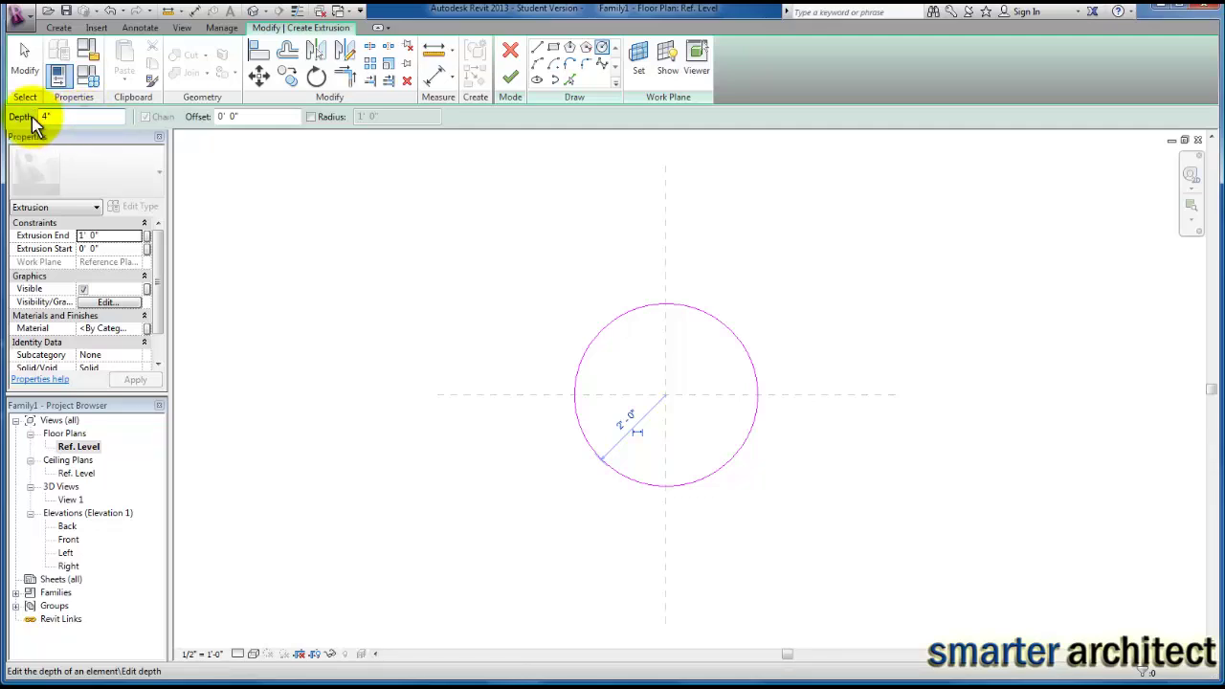
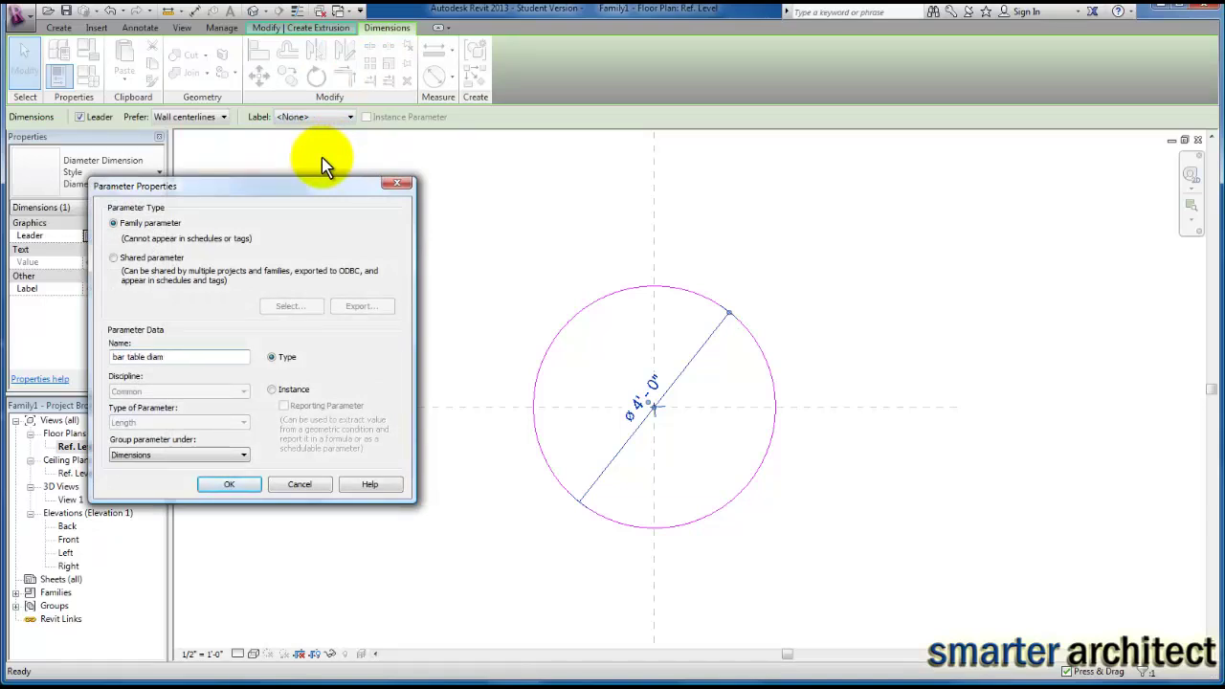
Step: Label the circle's diameter dimension with a new family type parameter named "bar table diameter", and finish the extrusion
{"action": "left_click", "coordinate": [228, 485]}
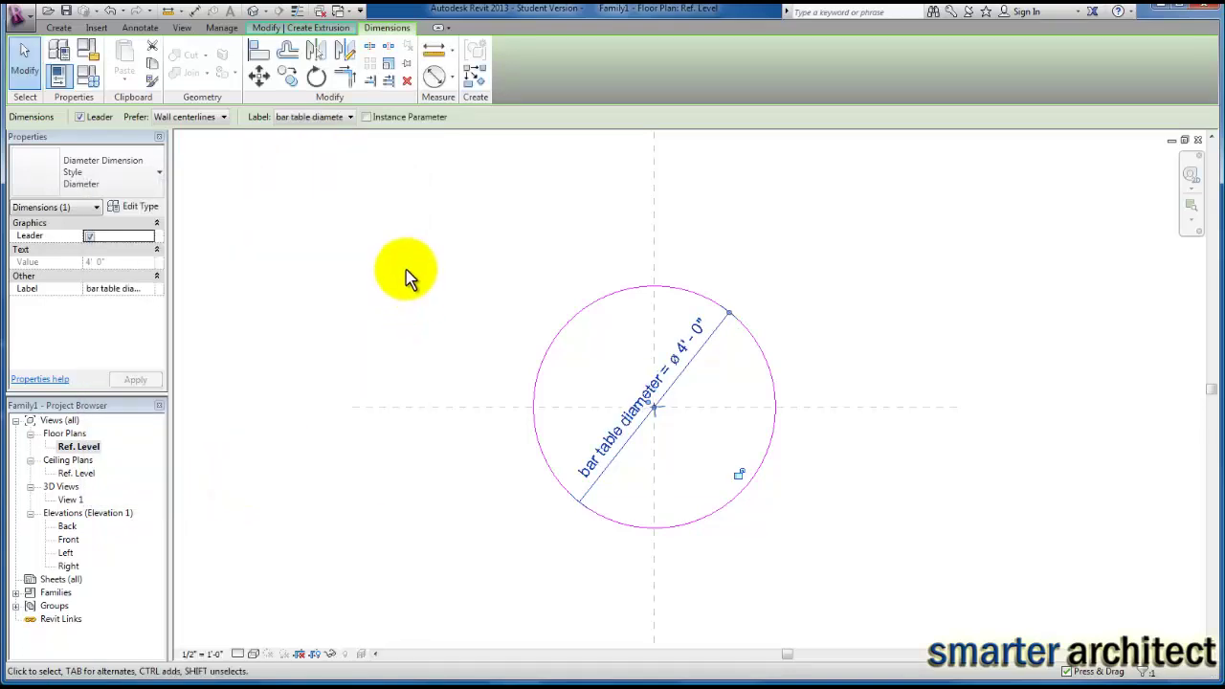
{"action": "key", "text": "Escape"}
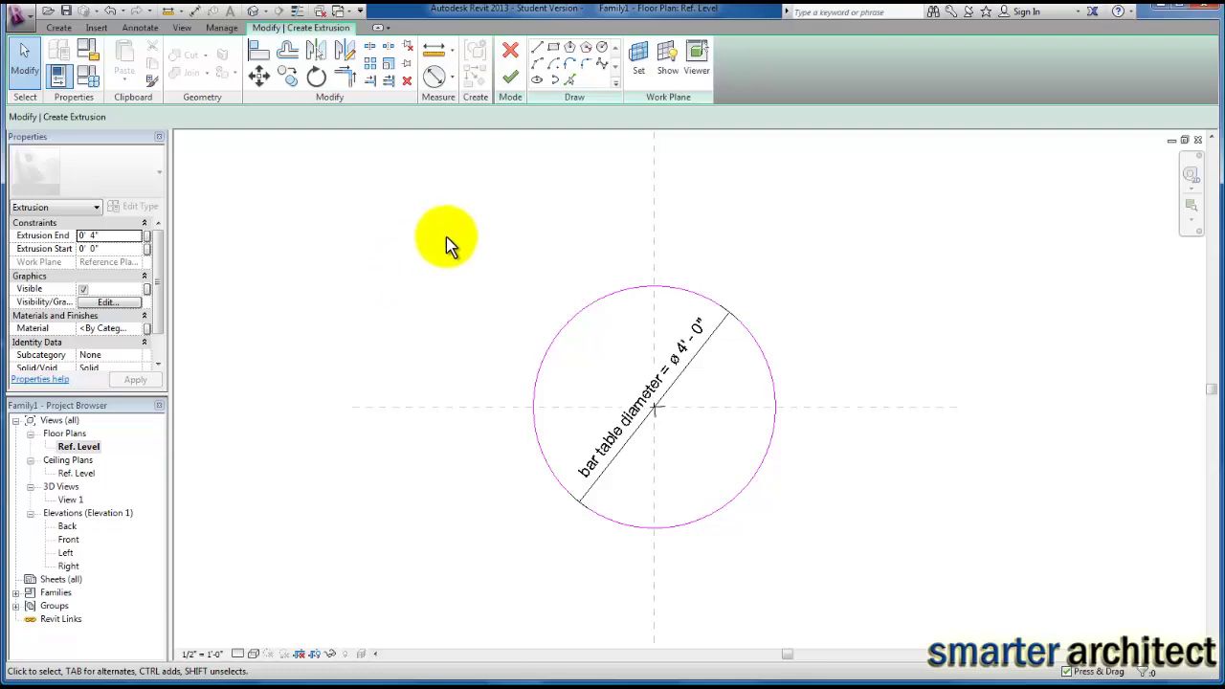
{"action": "left_click", "coordinate": [510, 84]}
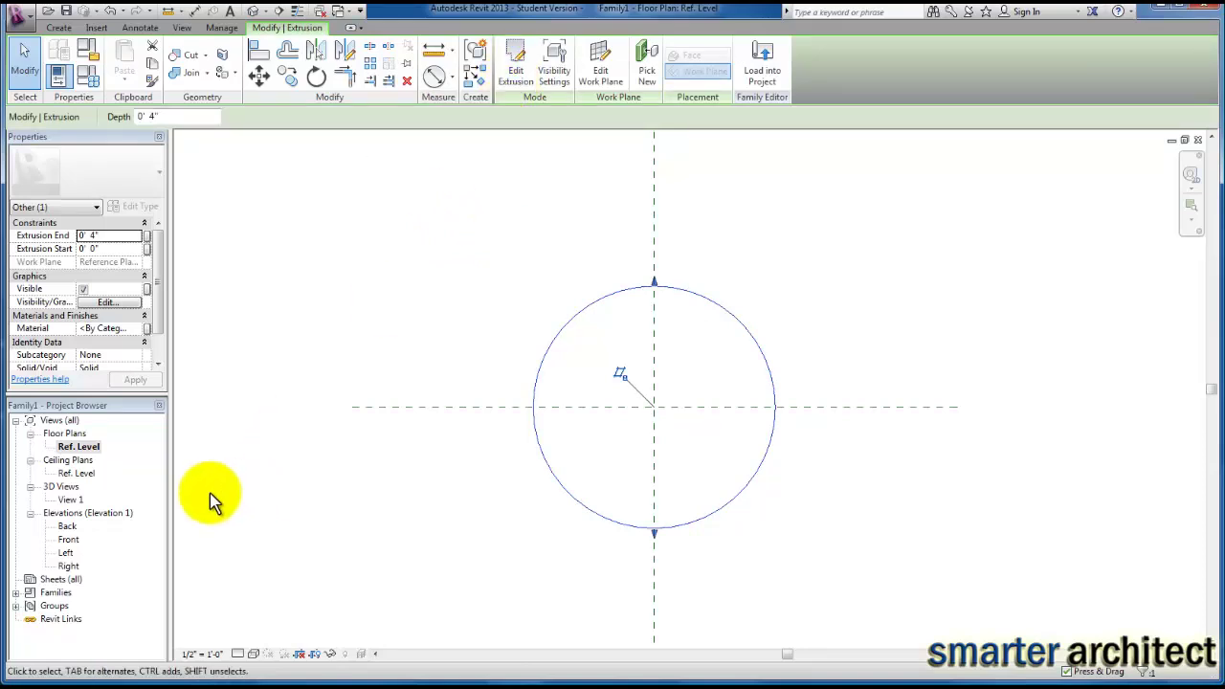
Step: In the Front elevation, align and lock the tabletop extrusion's upper face to the bar table topside reference plane
{"action": "double_click", "coordinate": [68, 540]}
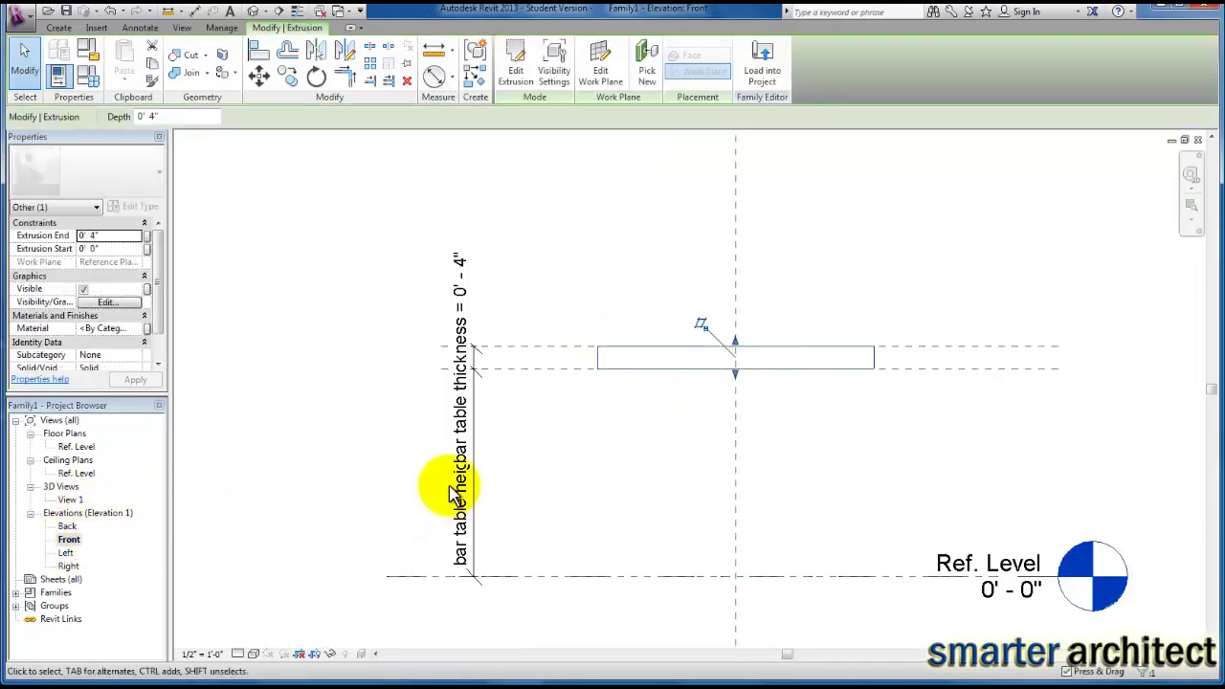
{"action": "left_click", "coordinate": [622, 445]}
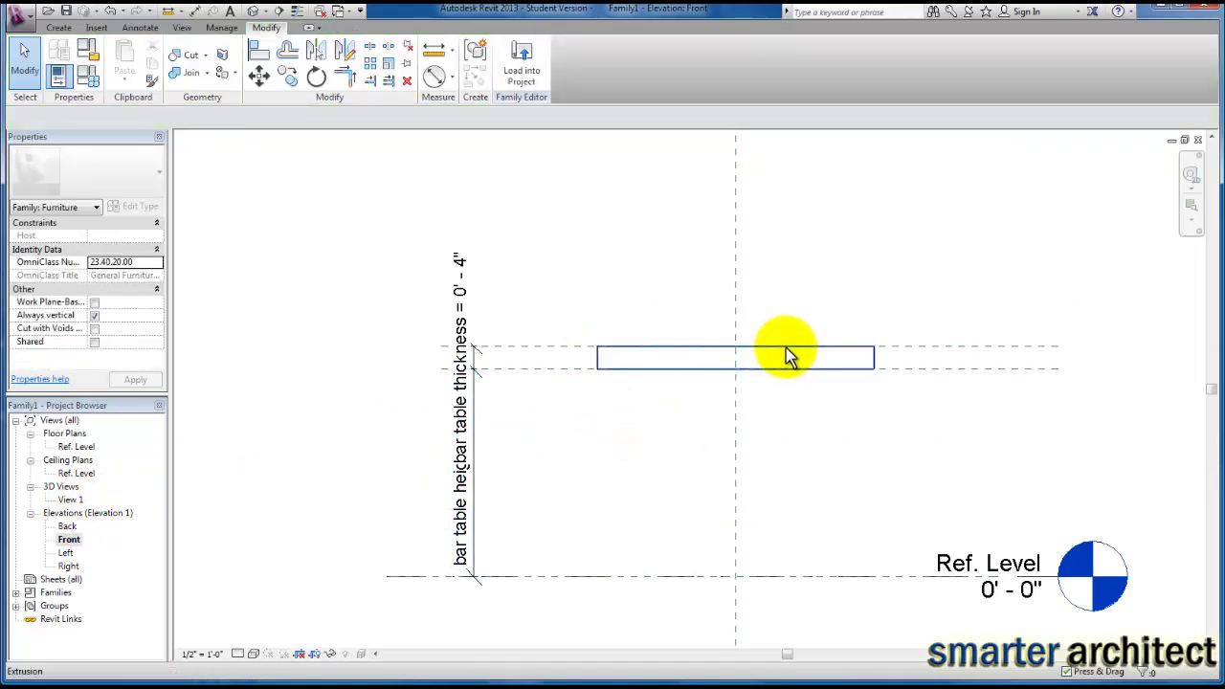
{"action": "left_click", "coordinate": [785, 347]}
{"action": "left_click_drag", "start_coordinate": [737, 347], "coordinate": [774, 328]}
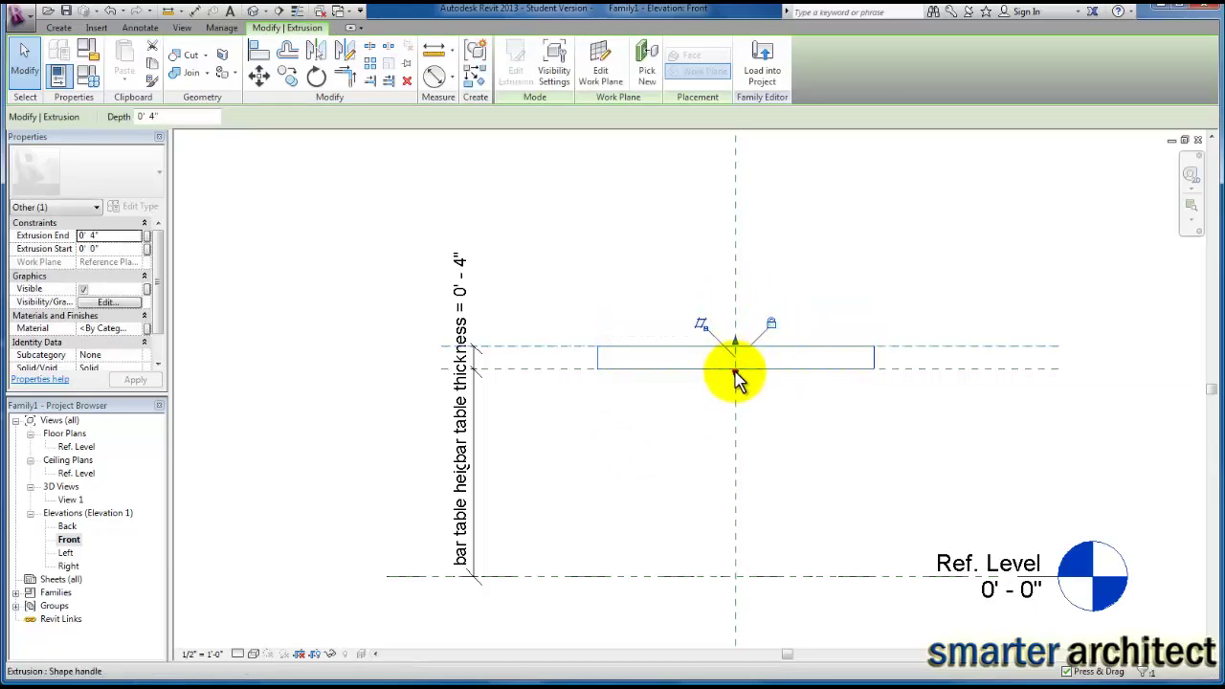
Step: Align and lock the tabletop extrusion's lower face to the bar table underside reference plane
{"action": "mouse_move", "coordinate": [735, 377]}
{"action": "left_mouse_down"}
{"action": "mouse_move", "coordinate": [734, 421]}
{"action": "mouse_move", "coordinate": [734, 369]}
{"action": "left_mouse_up"}
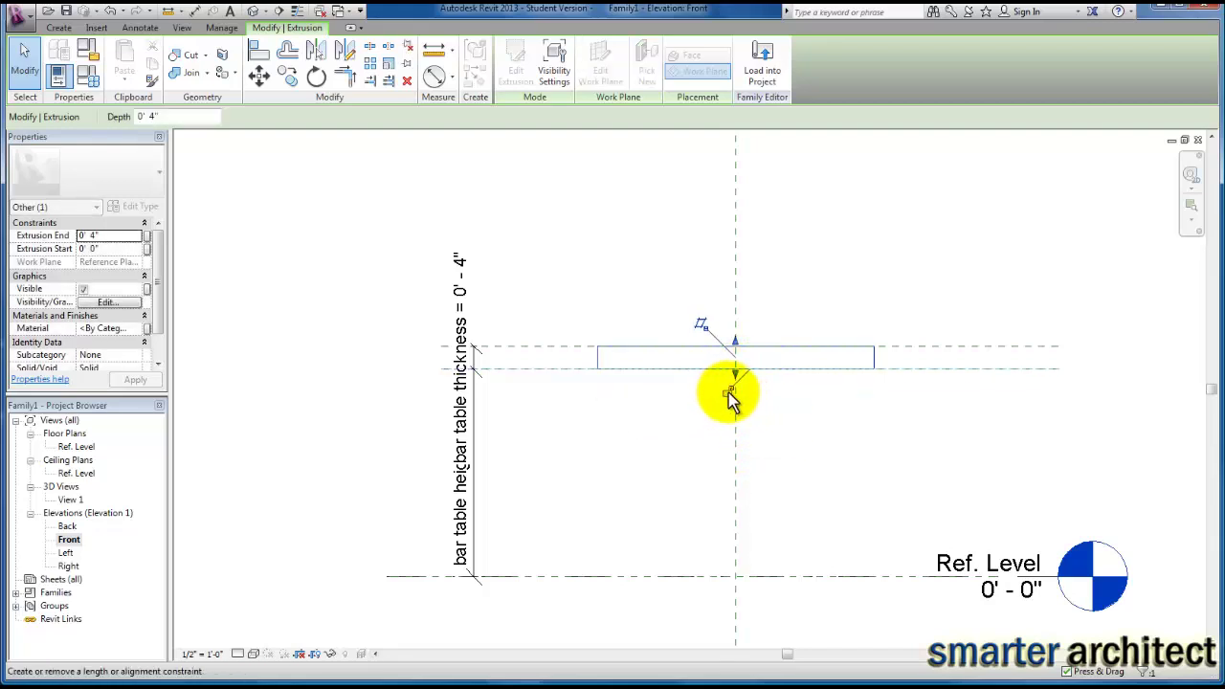
{"action": "left_click", "coordinate": [727, 390]}
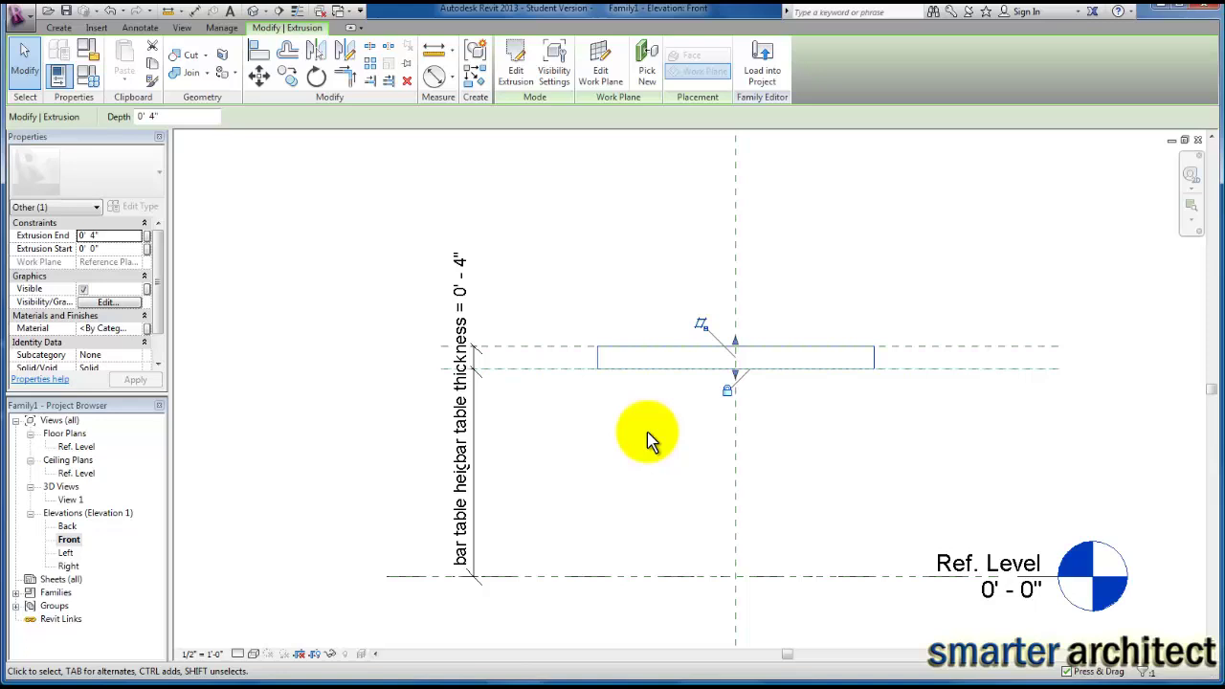
{"action": "left_click", "coordinate": [647, 436]}
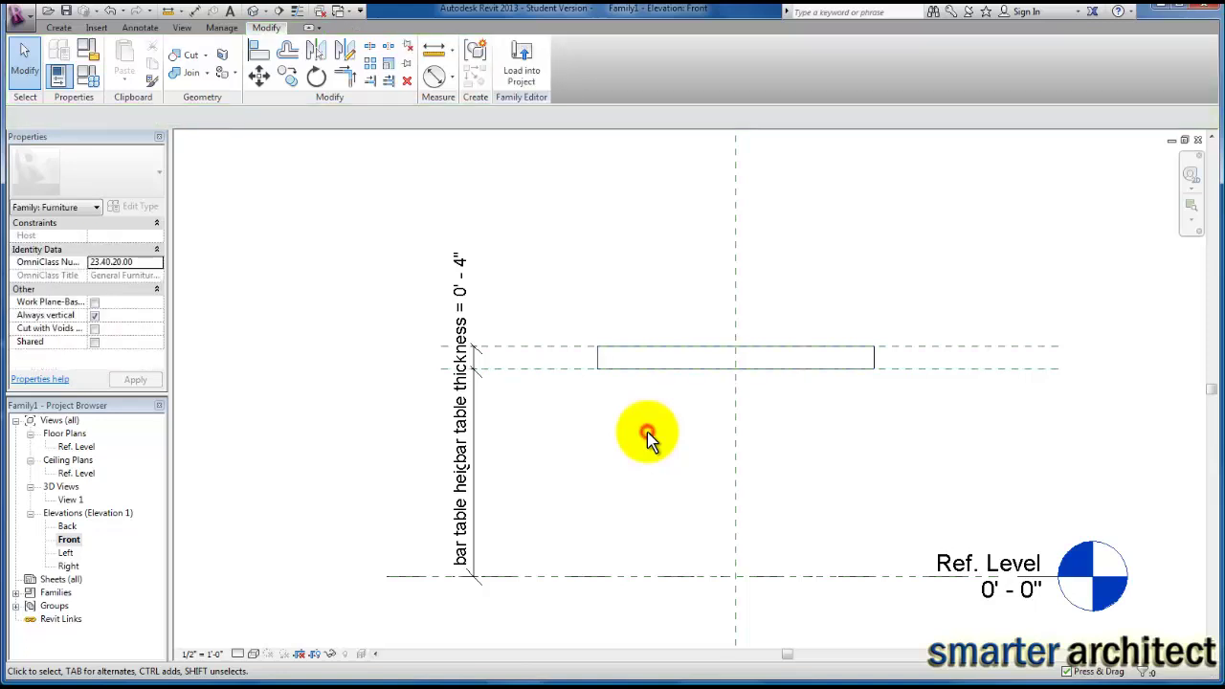
Step: Flex the family by applying a bar table height of 2' 0", and set the height to 4' 0"
{"action": "left_click", "coordinate": [91, 77]}
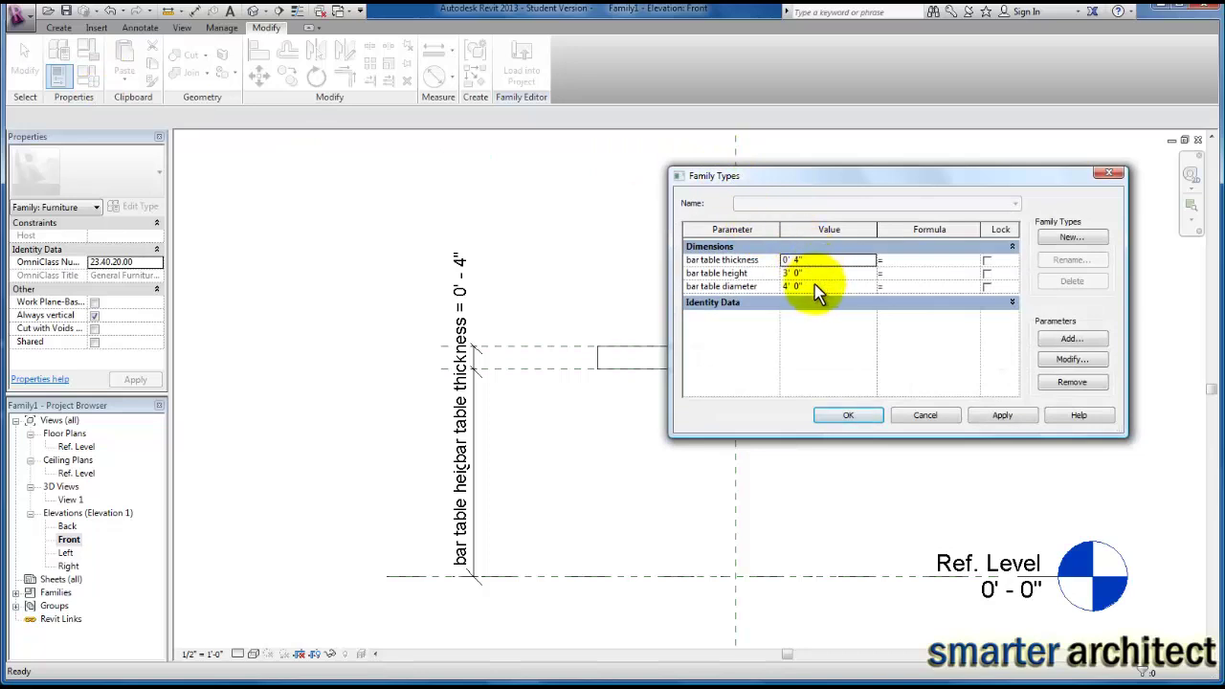
{"action": "left_click", "coordinate": [826, 273]}
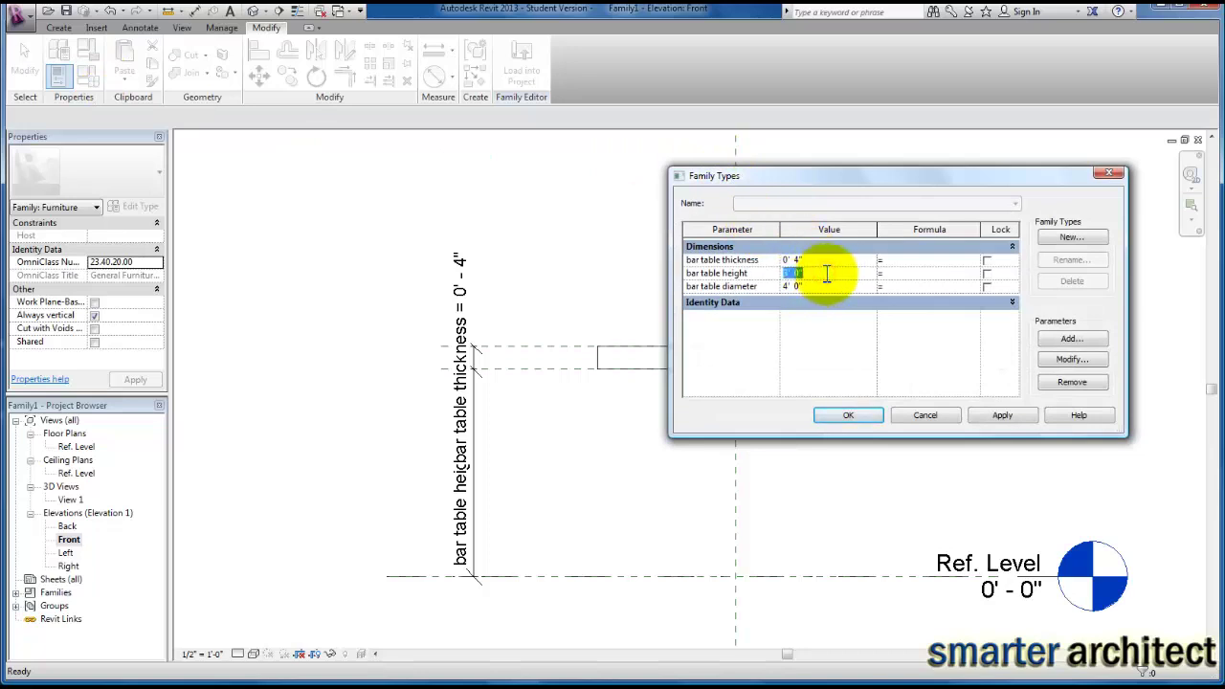
{"action": "key", "text": "Tab"}
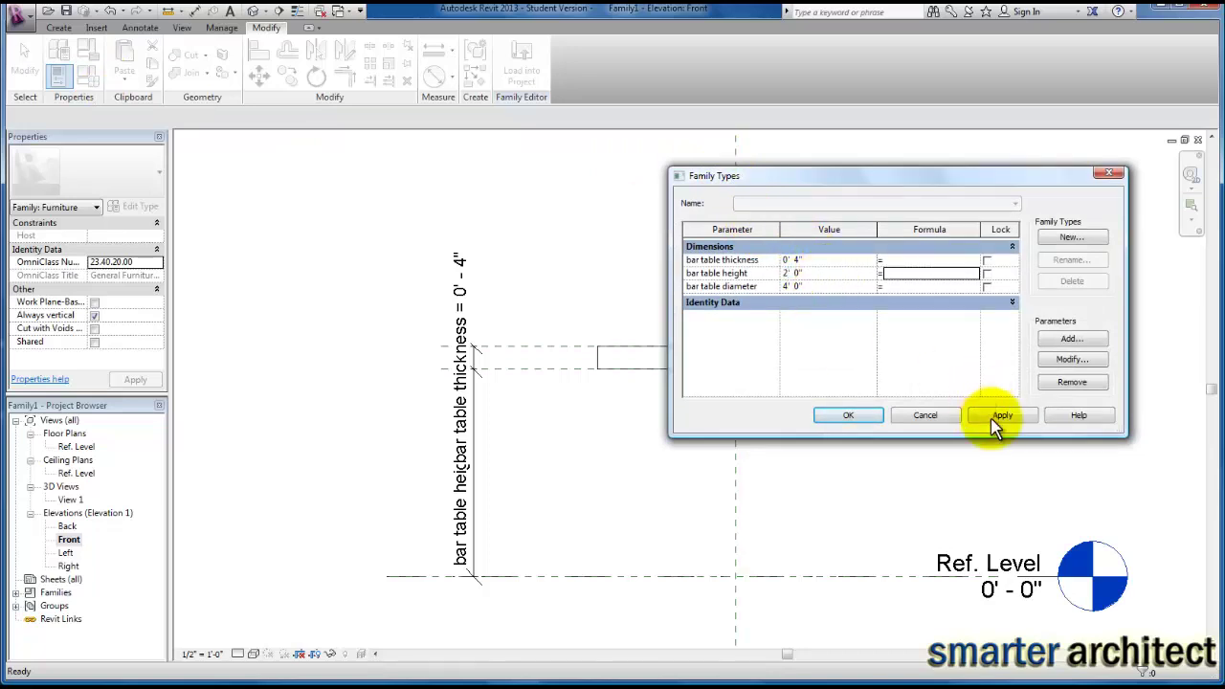
{"action": "left_click", "coordinate": [994, 419]}
{"action": "left_click", "coordinate": [812, 273]}
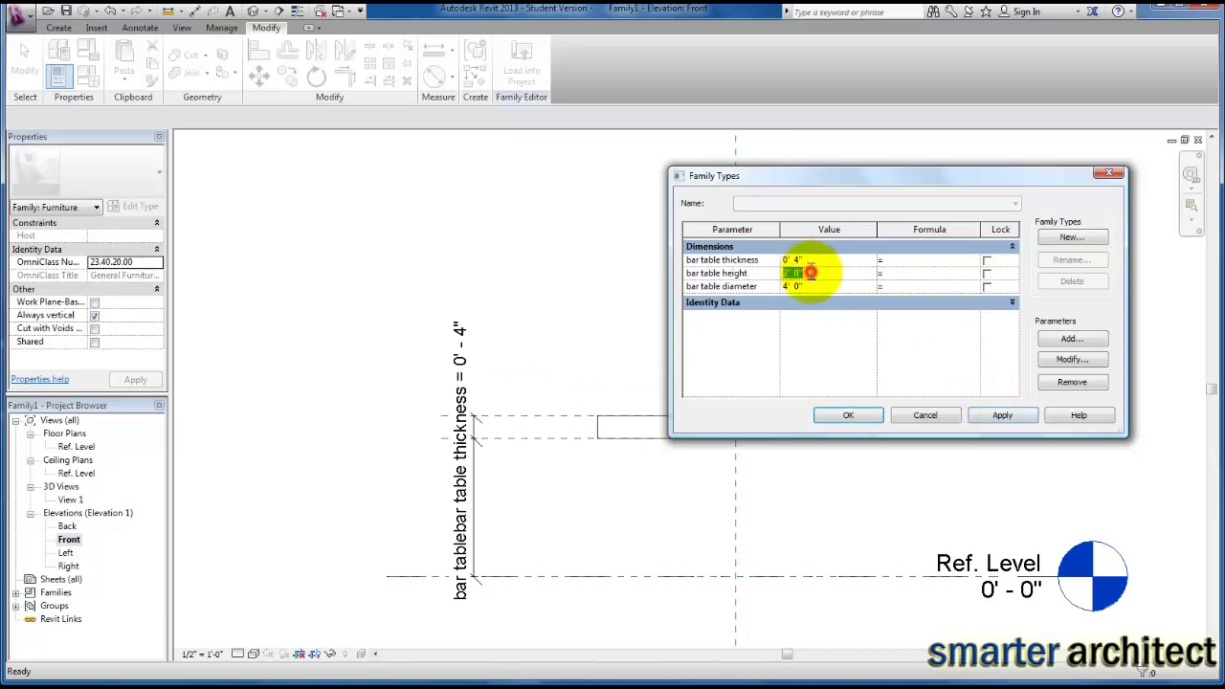
{"action": "key", "text": "Tab"}
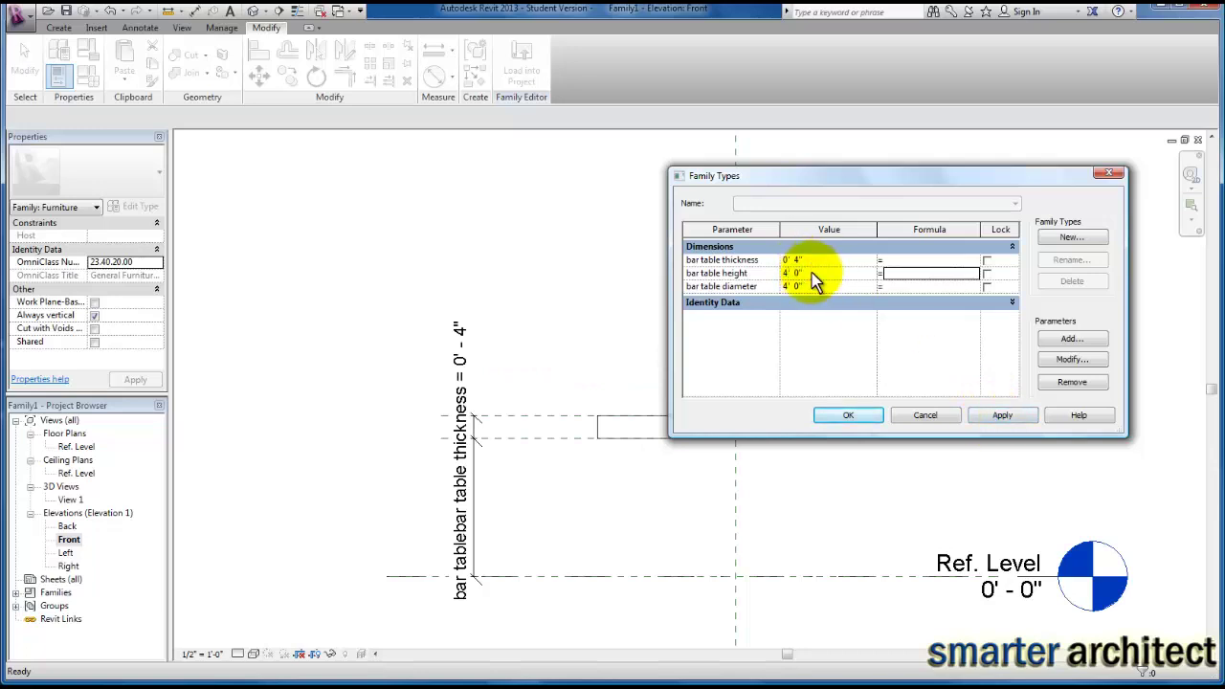
{"action": "left_click", "coordinate": [995, 415]}
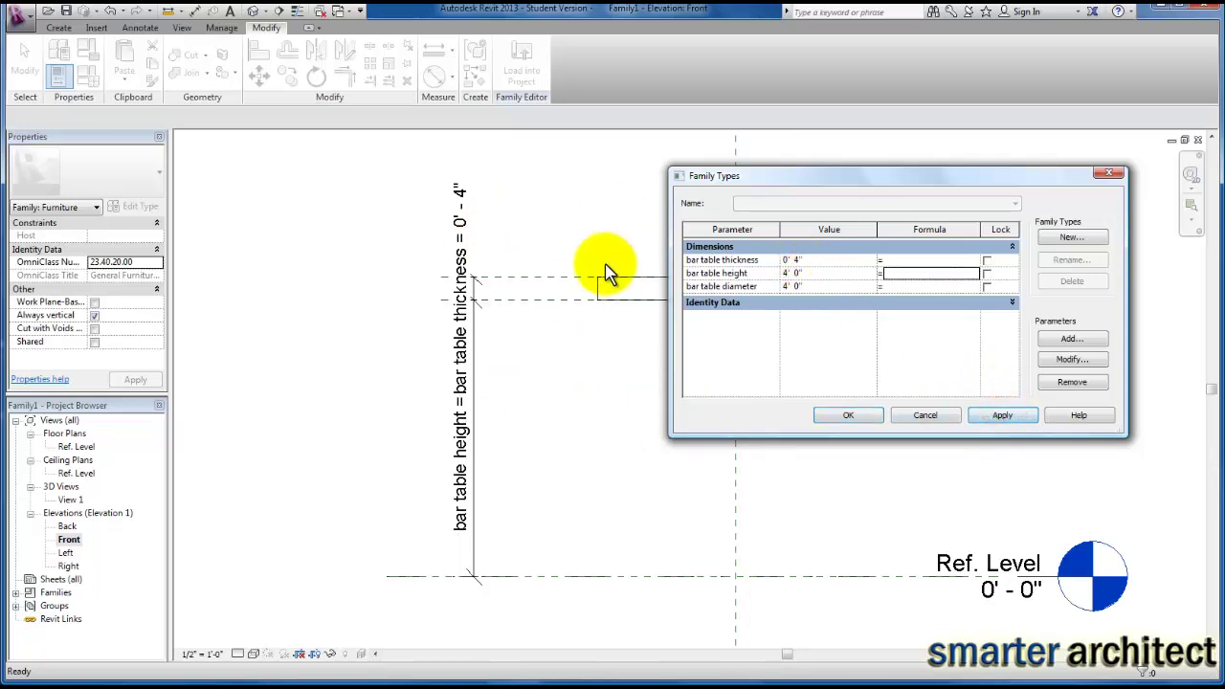
{"action": "left_click", "coordinate": [851, 416]}
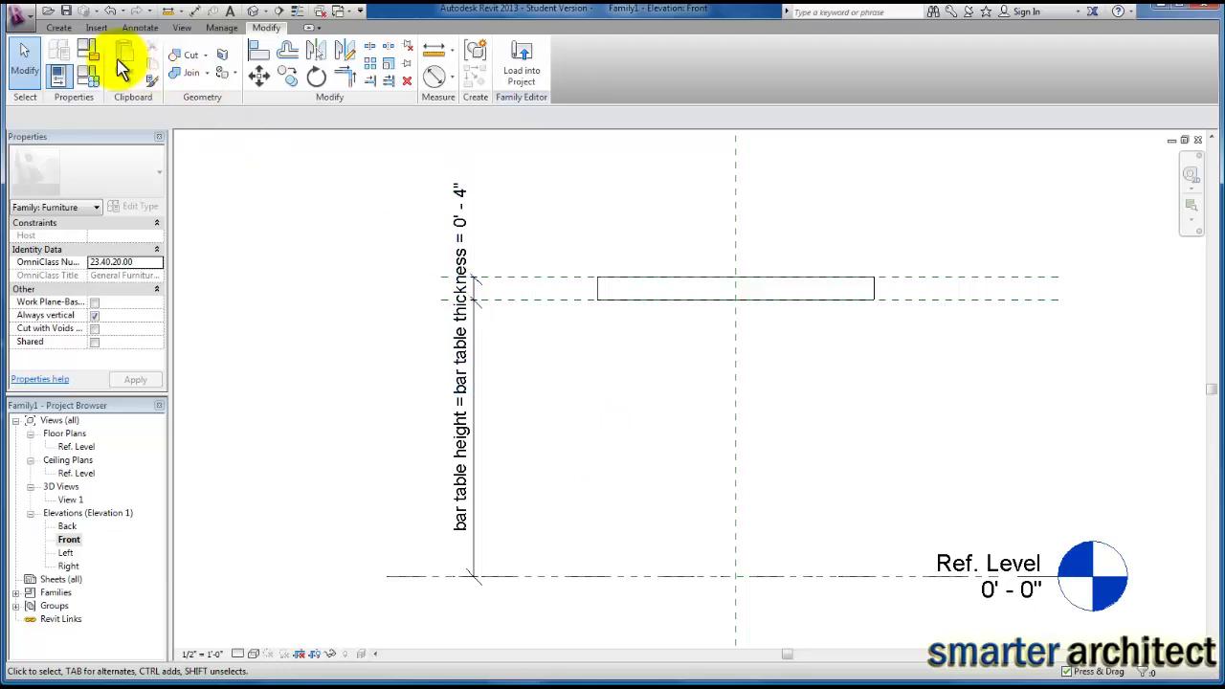
Step: Start a revolve profile at the tabletop underside's midpoint, with a boundary line 1 1/2" outward and one about 3' 7 1/2" straight down
{"action": "left_click", "coordinate": [63, 28]}
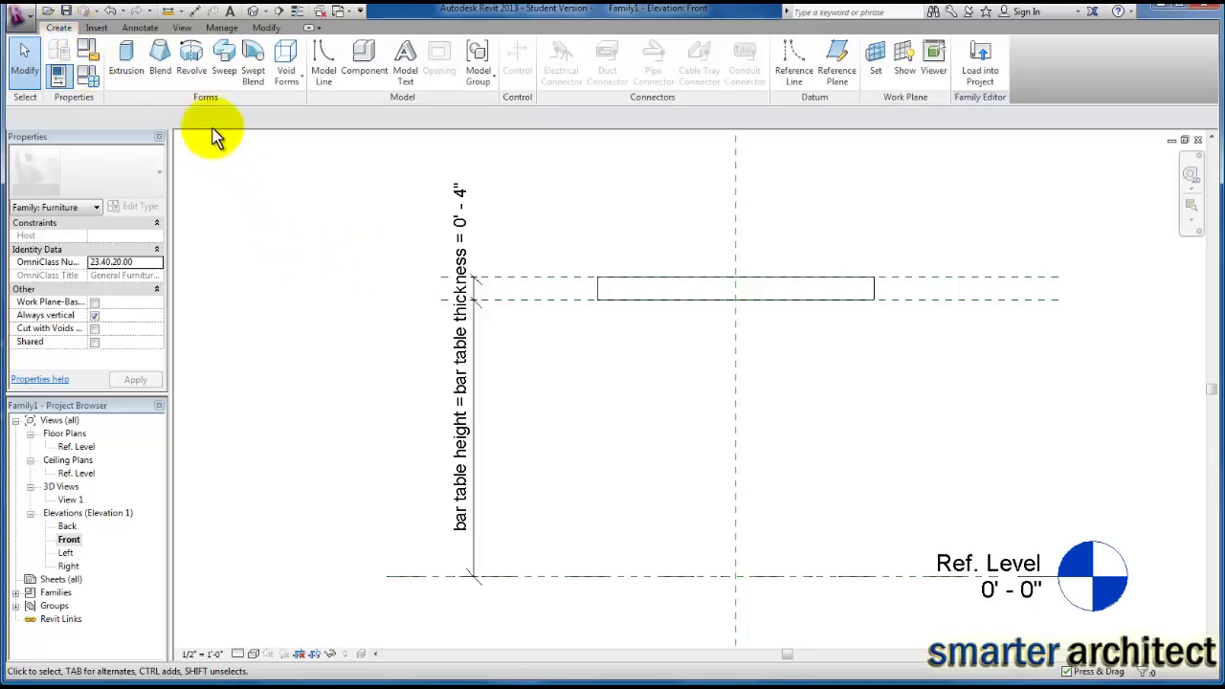
{"action": "left_click", "coordinate": [193, 59]}
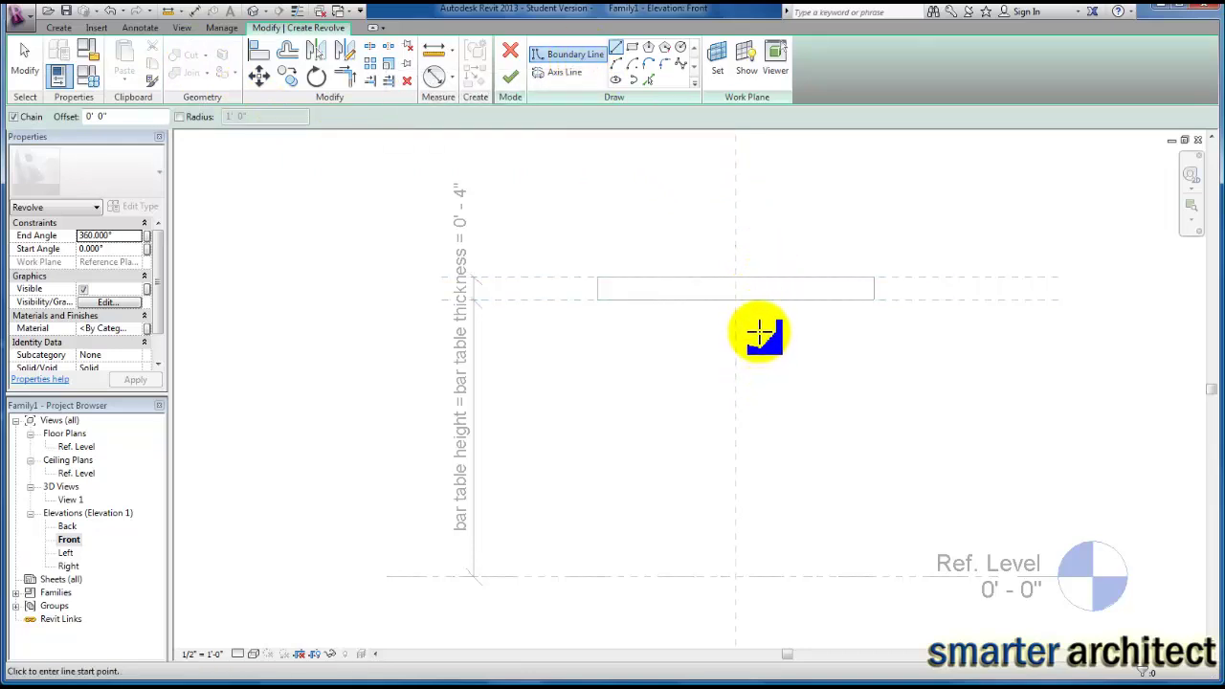
{"action": "scroll", "coordinate": [757, 333], "scroll_direction": "up", "scroll_amount": 2}
{"action": "scroll", "coordinate": [755, 326], "scroll_direction": "down", "scroll_amount": 1}
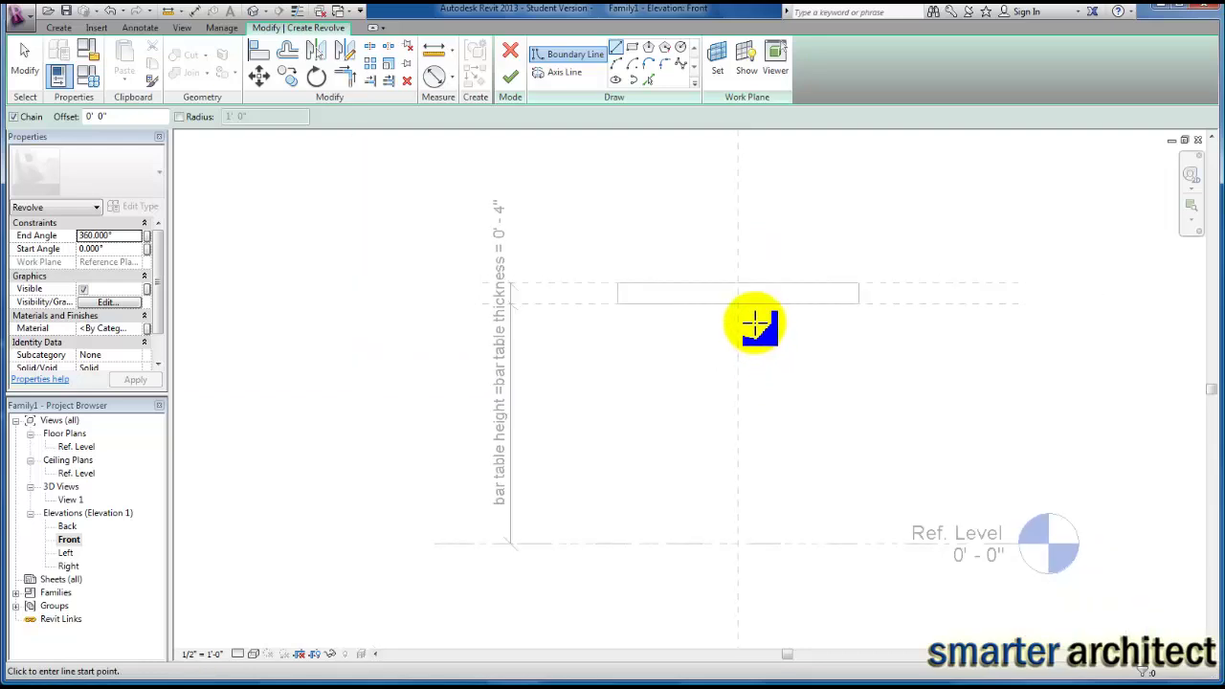
{"action": "scroll", "coordinate": [753, 324], "scroll_direction": "up", "scroll_amount": 1}
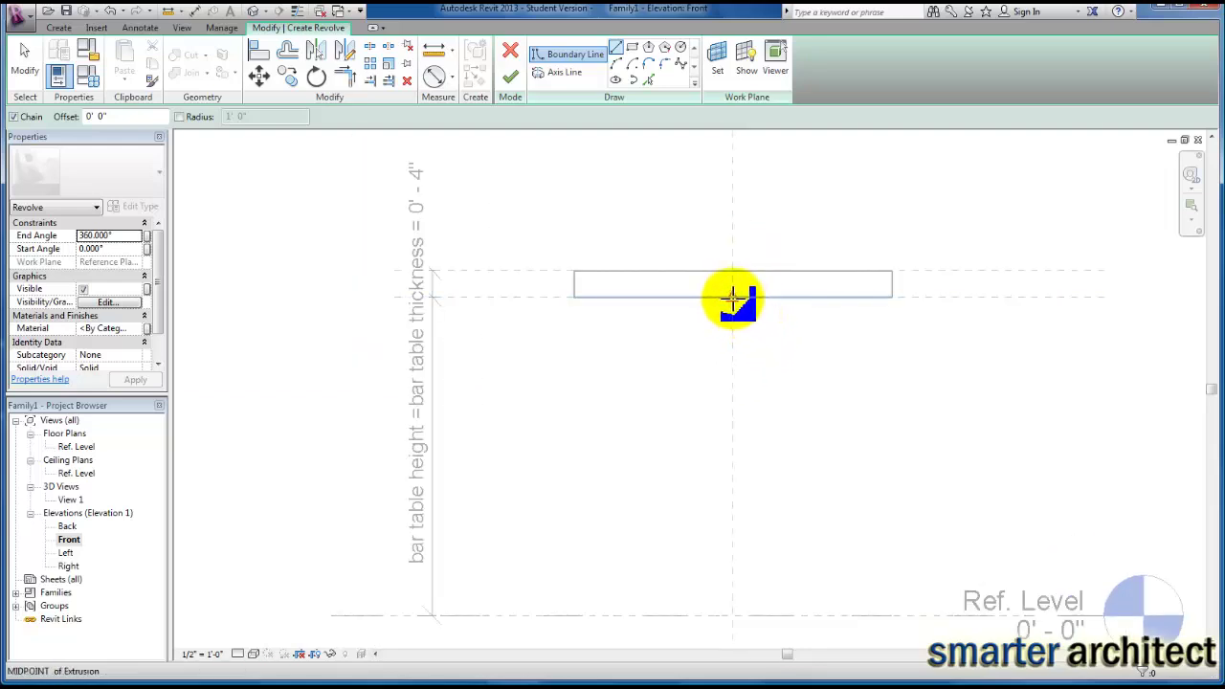
{"action": "scroll", "coordinate": [733, 299], "scroll_direction": "up", "scroll_amount": 2}
{"action": "left_click", "coordinate": [733, 297]}
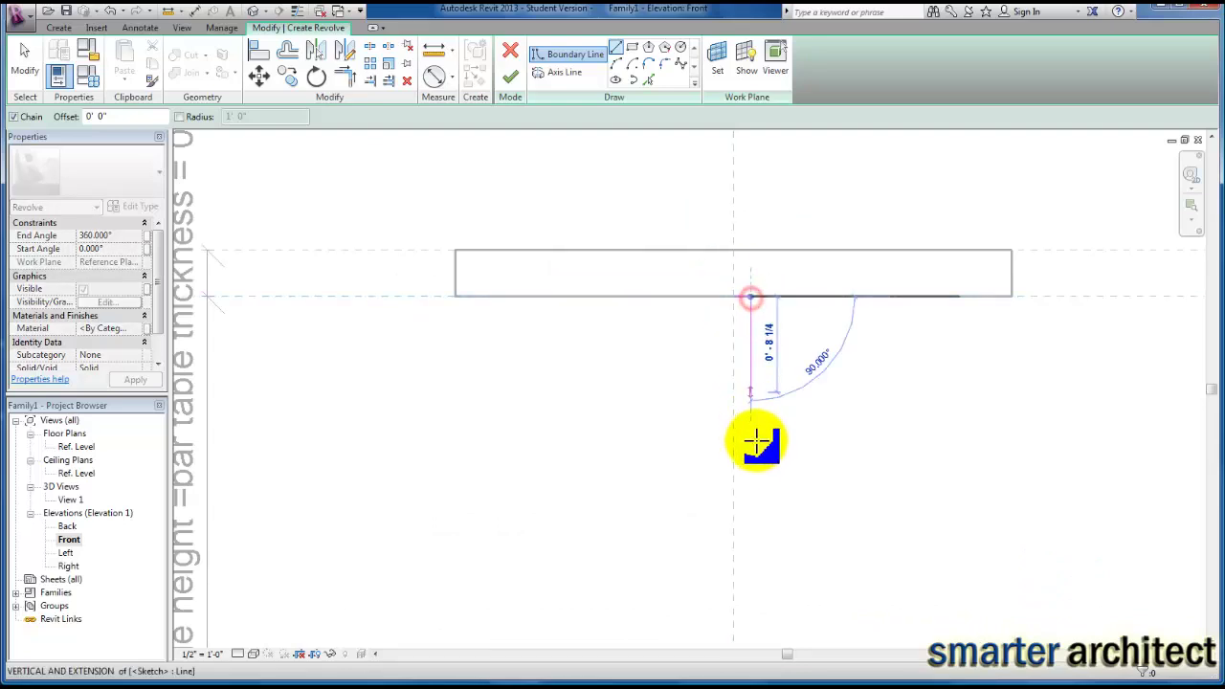
{"action": "middle_click_drag", "start_coordinate": [752, 438], "coordinate": [743, 309]}
{"action": "scroll", "coordinate": [746, 506], "scroll_direction": "down", "scroll_amount": 2}
{"action": "middle_click_drag", "start_coordinate": [746, 506], "coordinate": [747, 427]}
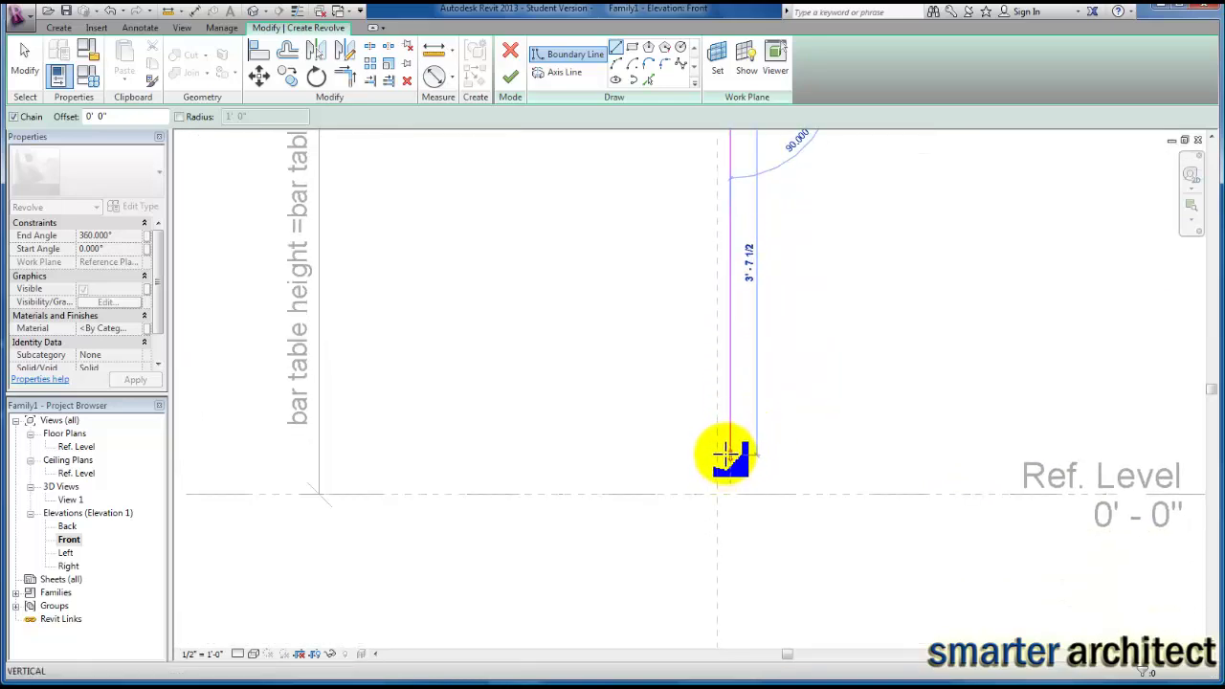
{"action": "left_click", "coordinate": [730, 453]}
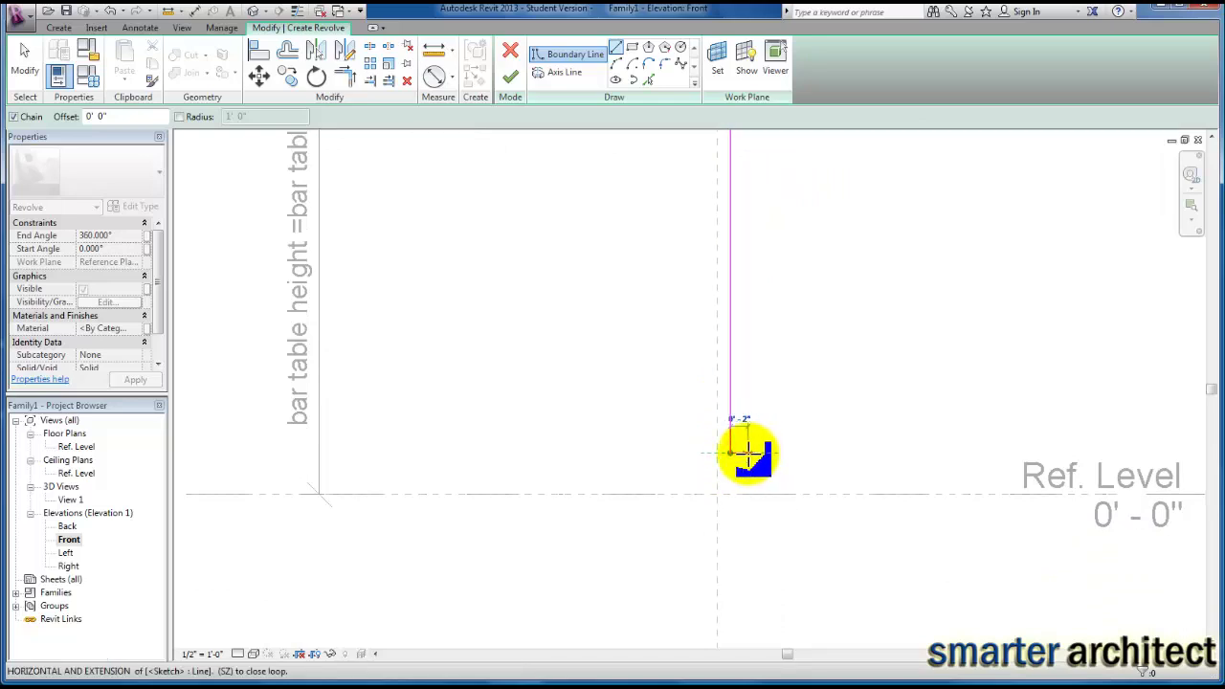
Step: Continue the profile with four descending base steps about 2", 2 3/4", 3 1/2" and 3 3/4" wide, ending at the Ref. Level
{"action": "left_click", "coordinate": [748, 452]}
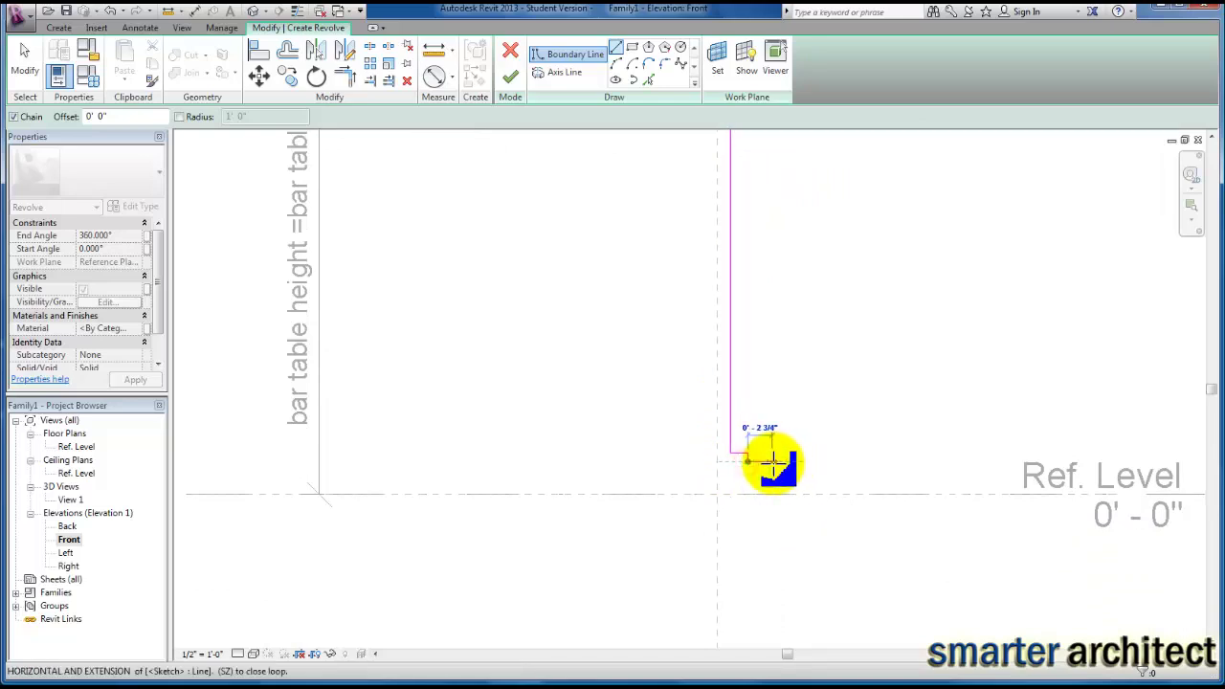
{"action": "left_click", "coordinate": [771, 470]}
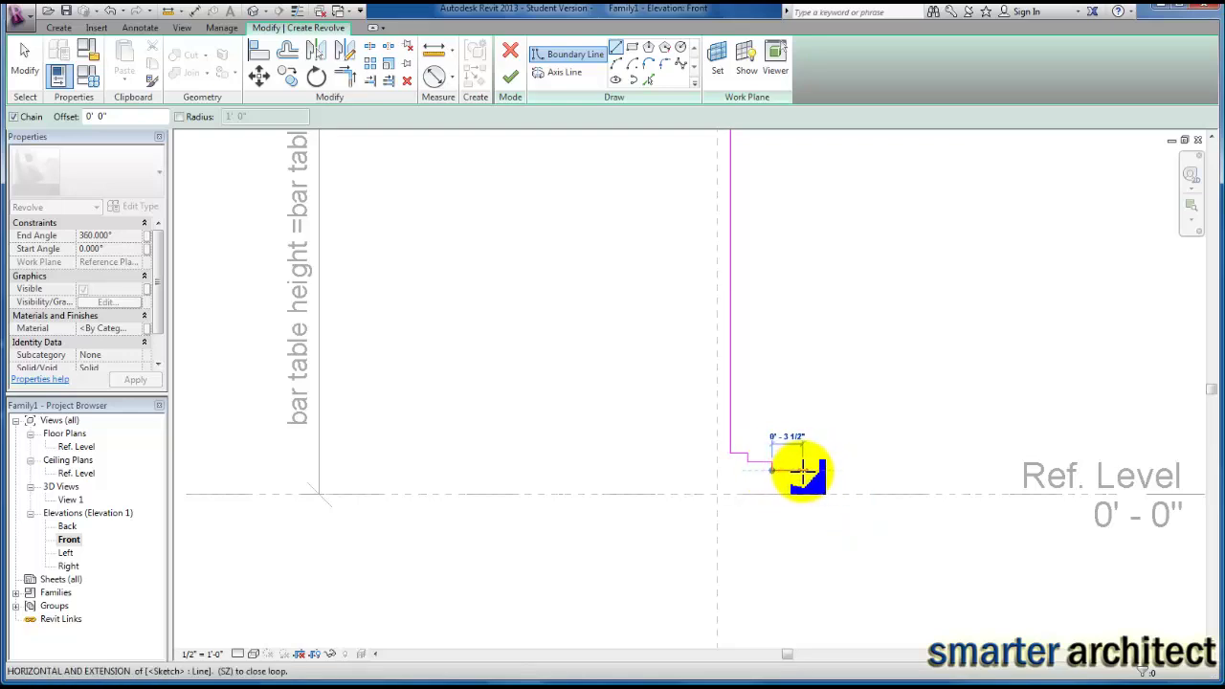
{"action": "left_click", "coordinate": [802, 469]}
{"action": "left_click", "coordinate": [803, 478]}
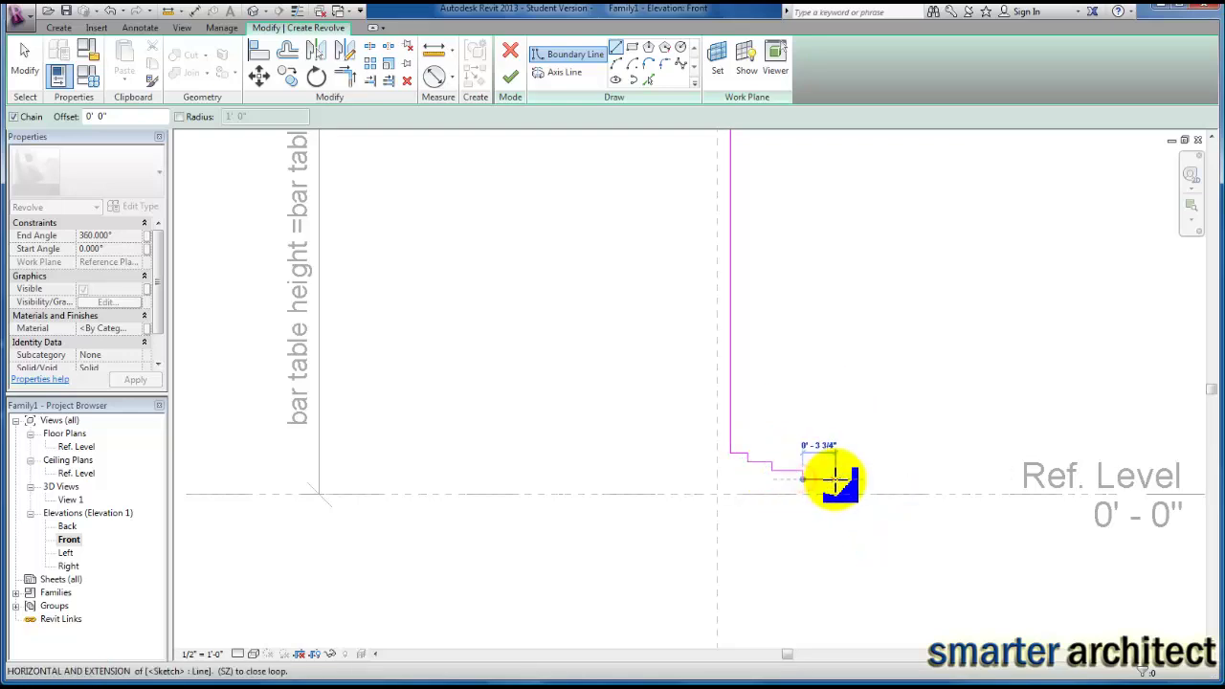
{"action": "left_click", "coordinate": [836, 479]}
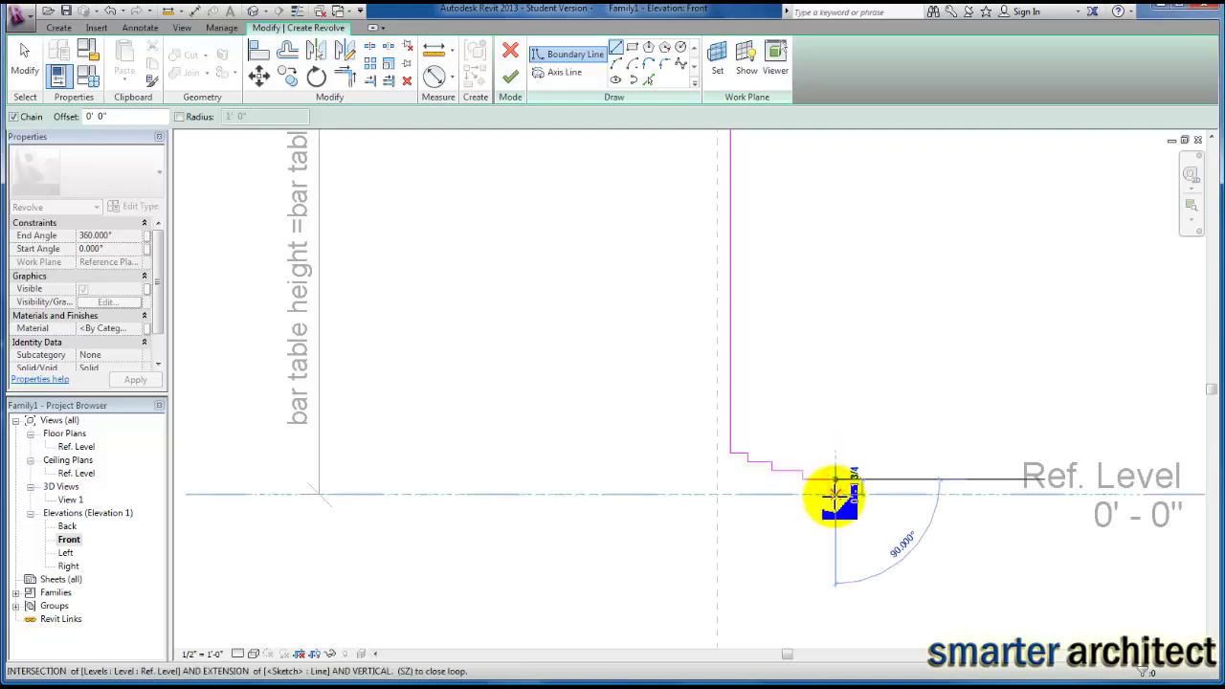
{"action": "left_click", "coordinate": [835, 494]}
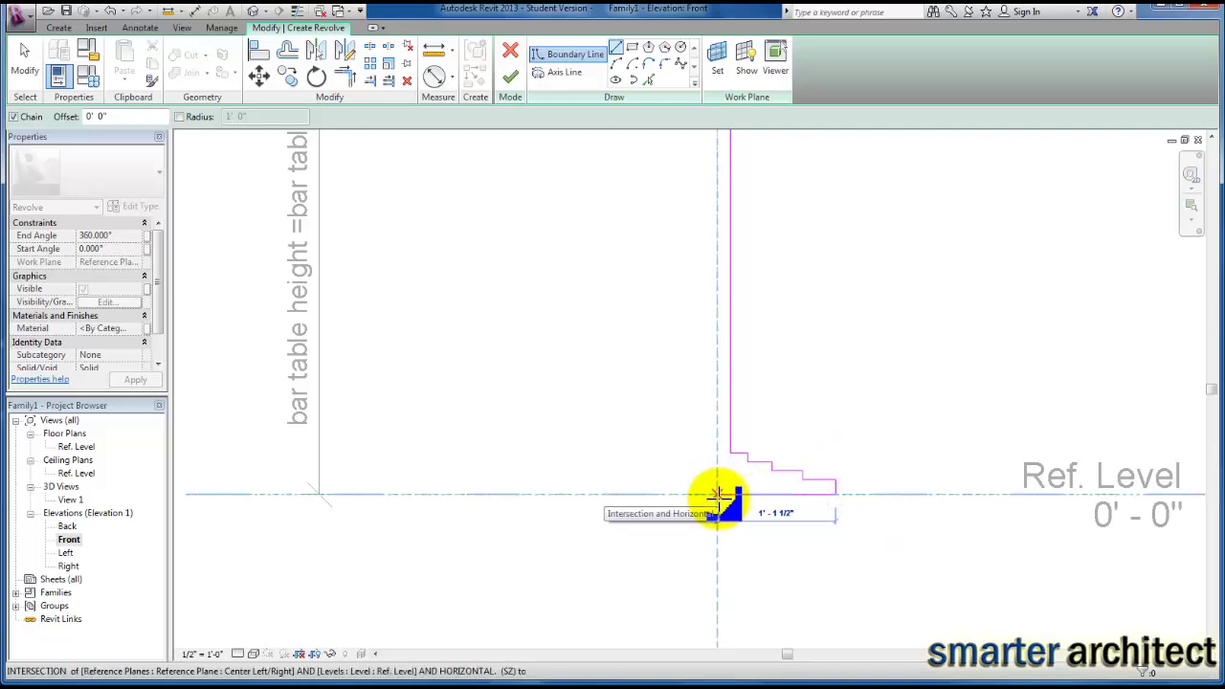
Step: Close the profile along the Ref. Level to the centre reference plane and up to its start point at the tabletop underside
{"action": "left_click", "coordinate": [717, 494]}
{"action": "scroll", "coordinate": [679, 282], "scroll_direction": "down", "scroll_amount": 2}
{"action": "middle_click_drag", "start_coordinate": [678, 281], "coordinate": [707, 313]}
{"action": "scroll", "coordinate": [686, 289], "scroll_direction": "up", "scroll_amount": 6}
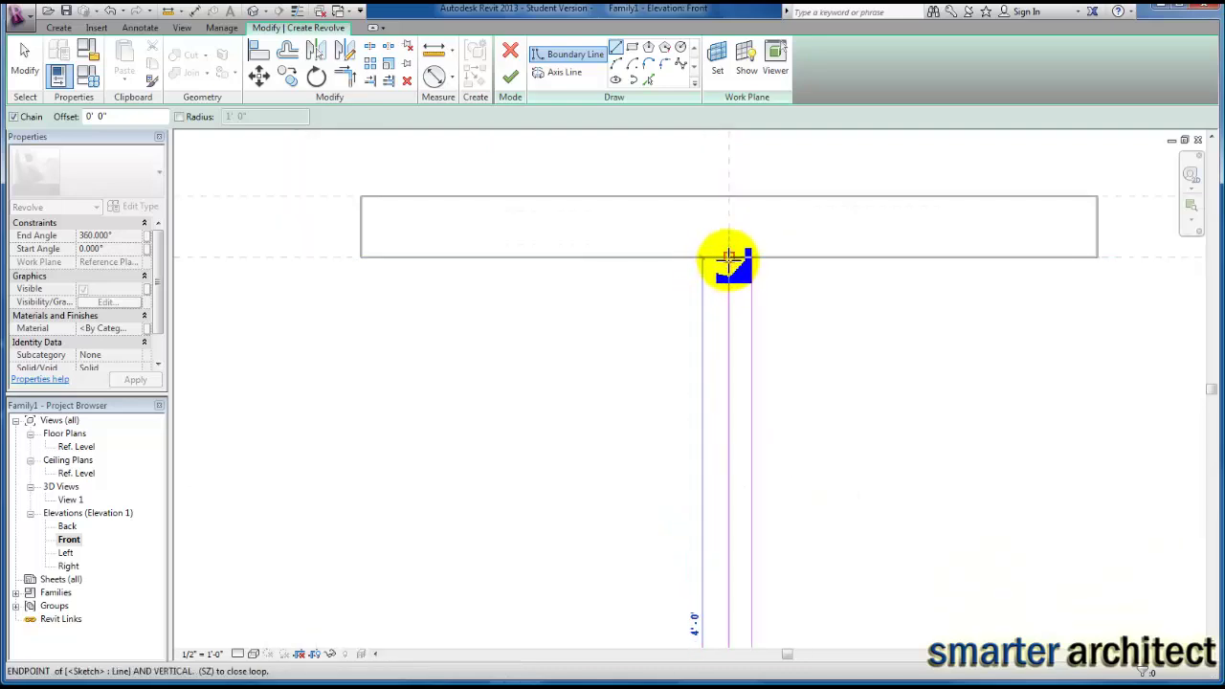
{"action": "left_click", "coordinate": [729, 257]}
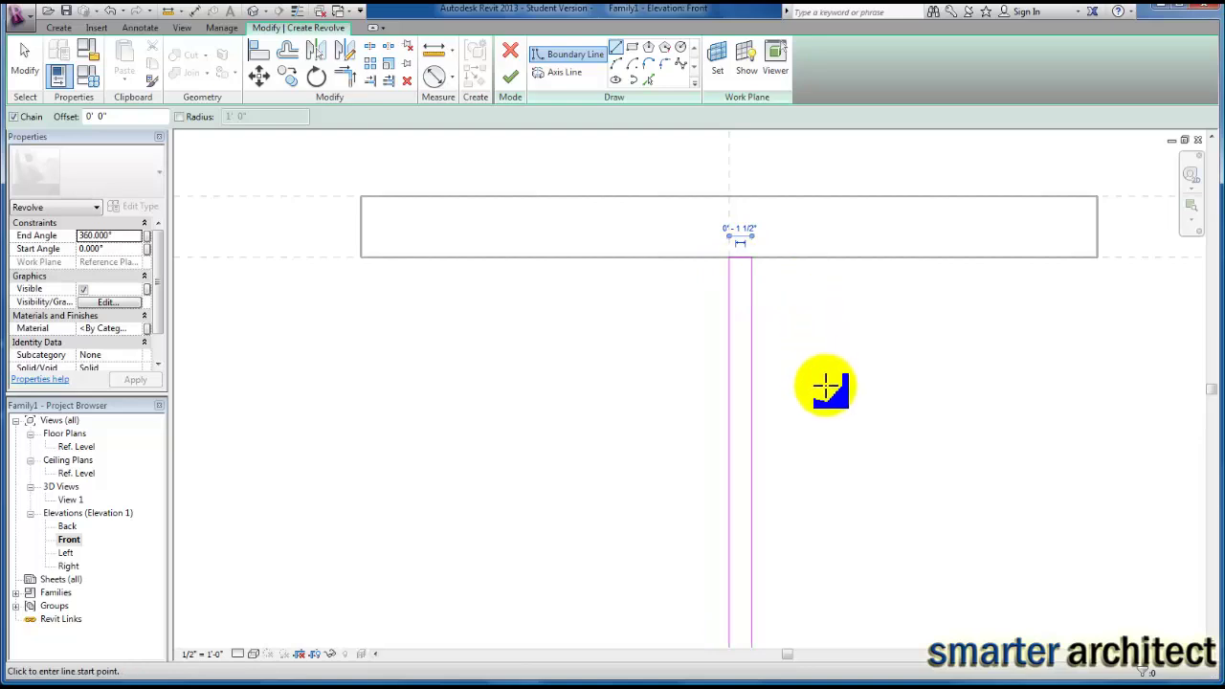
Step: Draw a vertical axis line for the revolve on the centre reference plane, above the tabletop
{"action": "scroll", "coordinate": [821, 384], "scroll_direction": "down", "scroll_amount": 3}
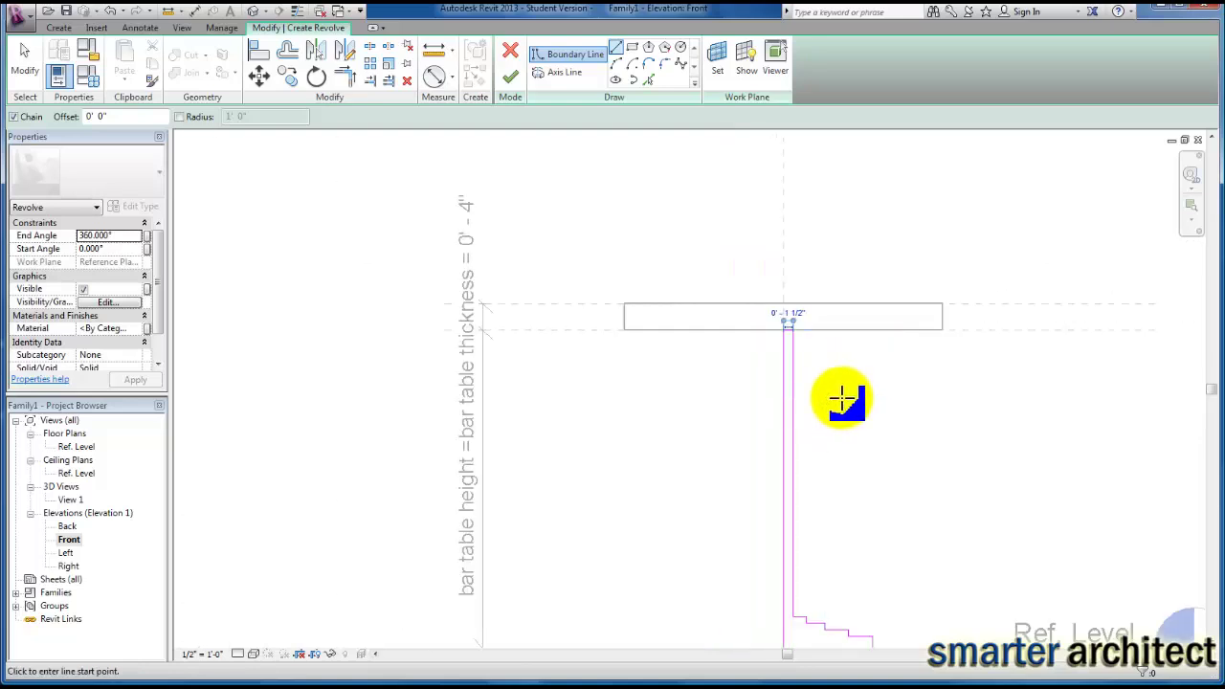
{"action": "scroll", "coordinate": [839, 400], "scroll_direction": "down", "scroll_amount": 2}
{"action": "scroll", "coordinate": [841, 398], "scroll_direction": "up", "scroll_amount": 1}
{"action": "key", "text": "Escape"}
{"action": "key", "text": "Escape"}
{"action": "scroll", "coordinate": [760, 309], "scroll_direction": "up", "scroll_amount": 4}
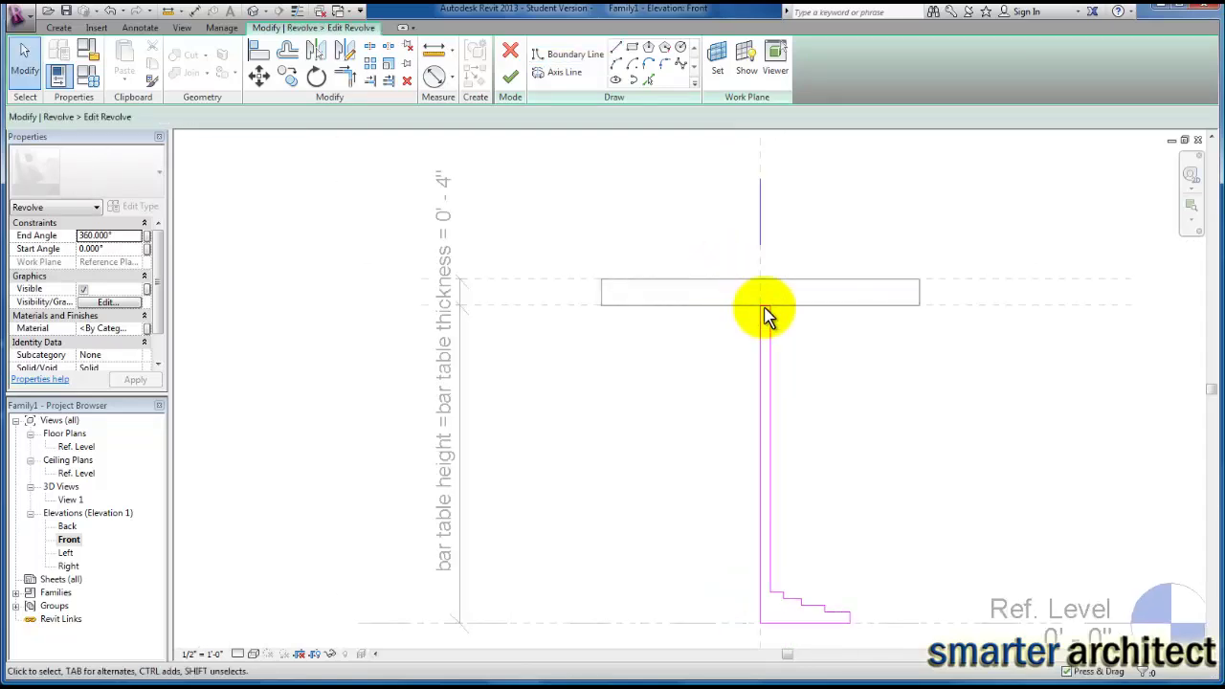
Step: Lock the profile's short upper line to the bar table underside reference plane, and finish the revolve
{"action": "left_click", "coordinate": [765, 307]}
{"action": "scroll", "coordinate": [769, 311], "scroll_direction": "up", "scroll_amount": 3}
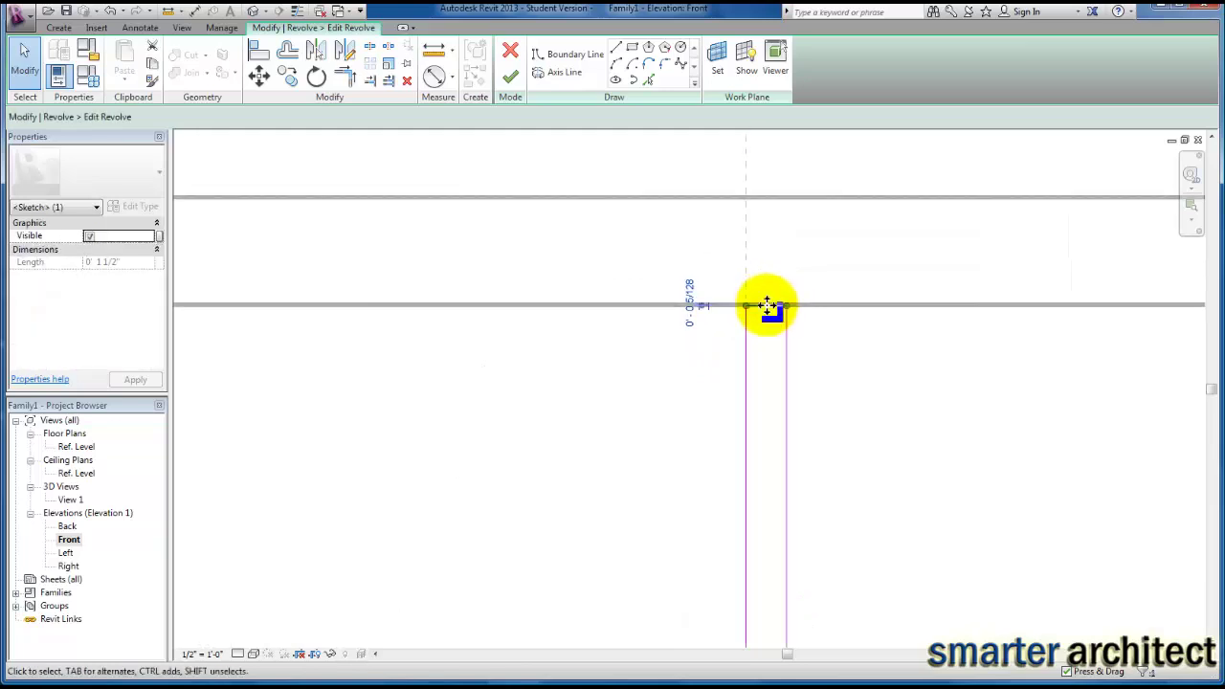
{"action": "mouse_move", "coordinate": [771, 306]}
{"action": "left_mouse_down"}
{"action": "mouse_move", "coordinate": [766, 265]}
{"action": "mouse_move", "coordinate": [766, 306]}
{"action": "left_mouse_up"}
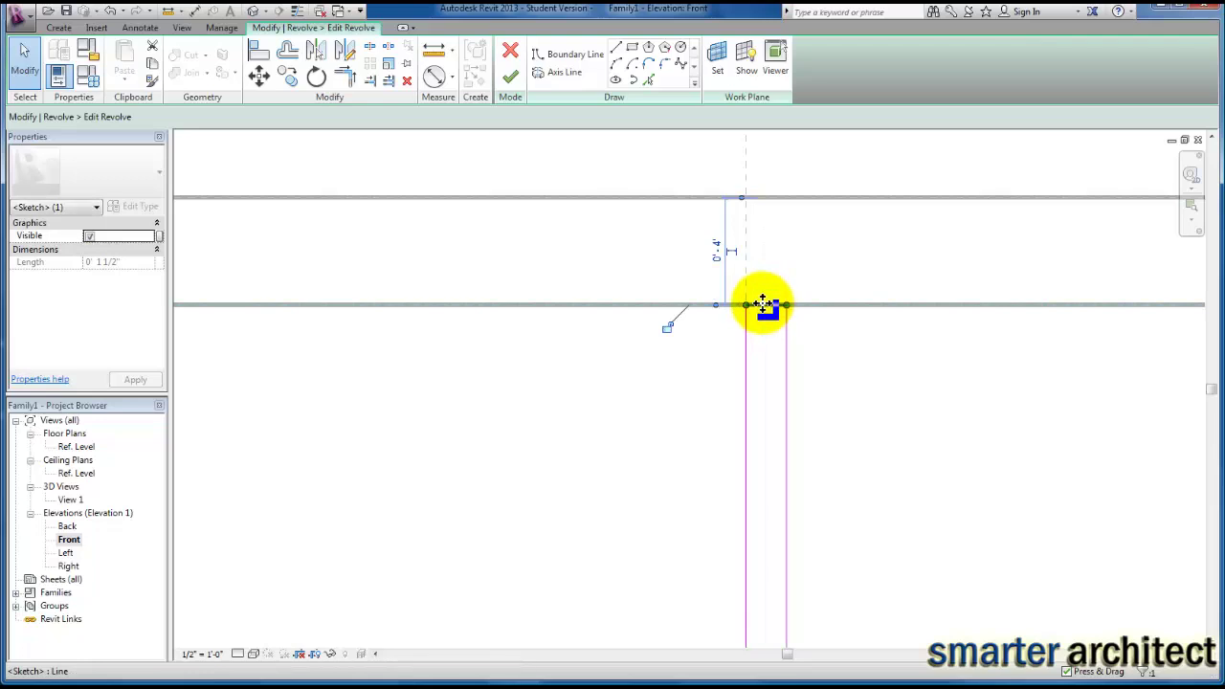
{"action": "left_click", "coordinate": [666, 327]}
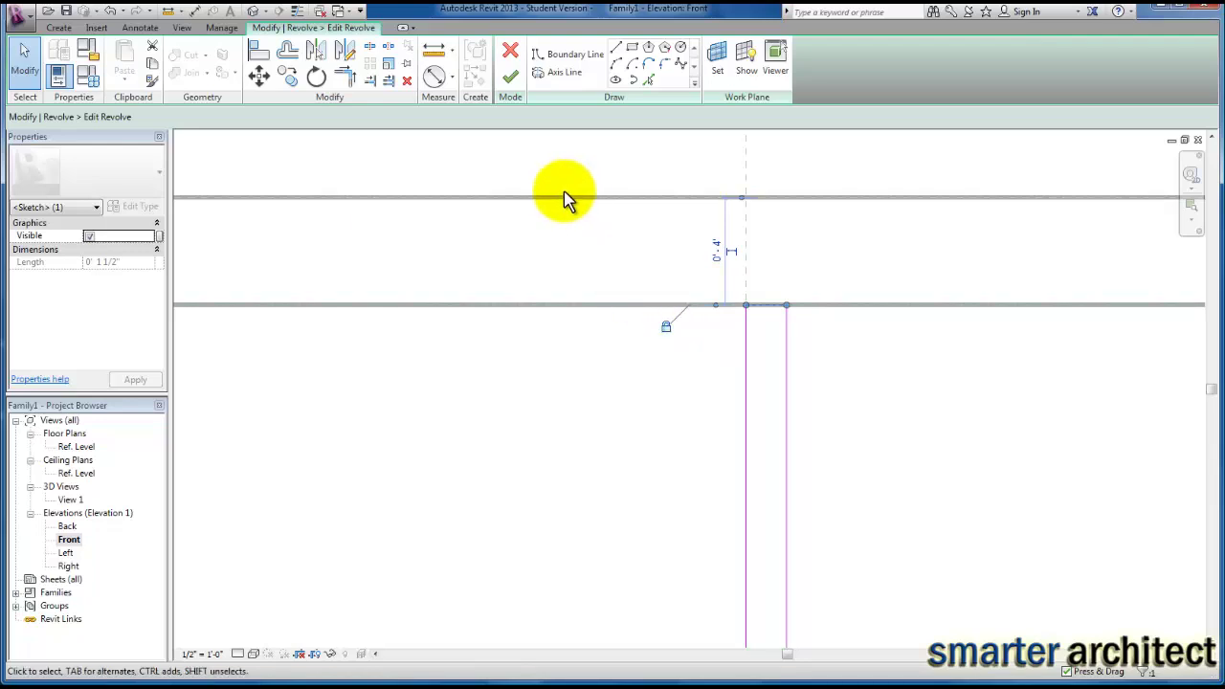
{"action": "left_click", "coordinate": [510, 83]}
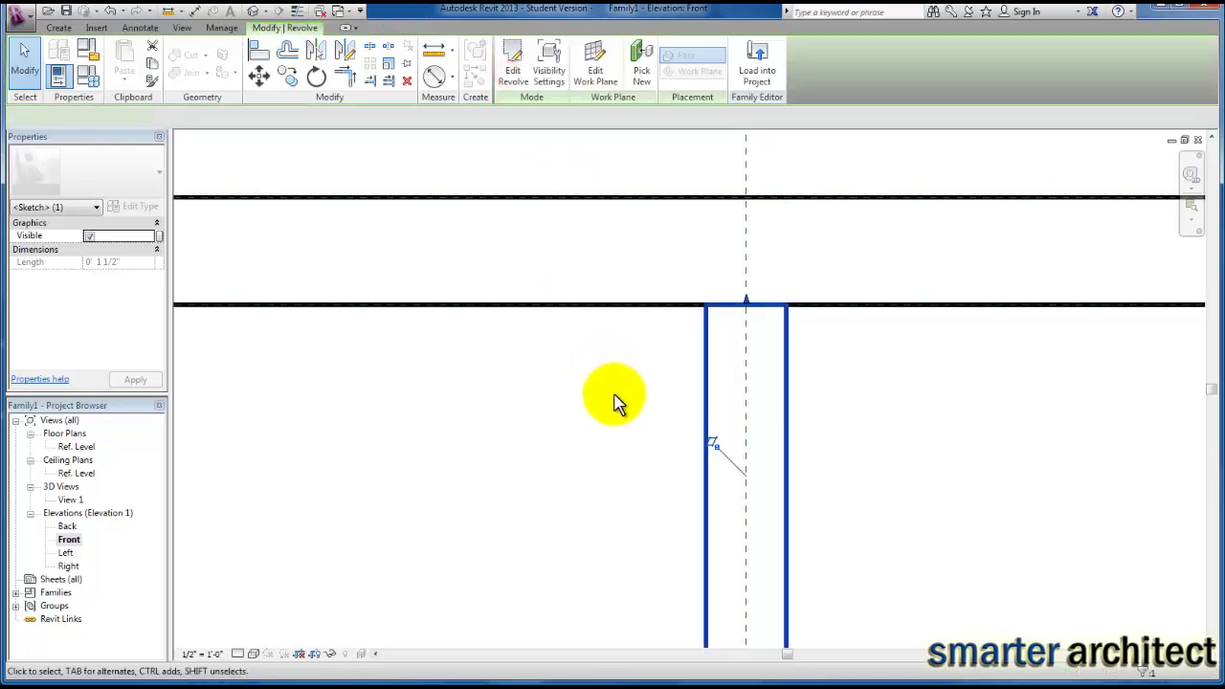
{"action": "left_click", "coordinate": [594, 448]}
{"action": "scroll", "coordinate": [592, 443], "scroll_direction": "down", "scroll_amount": 3}
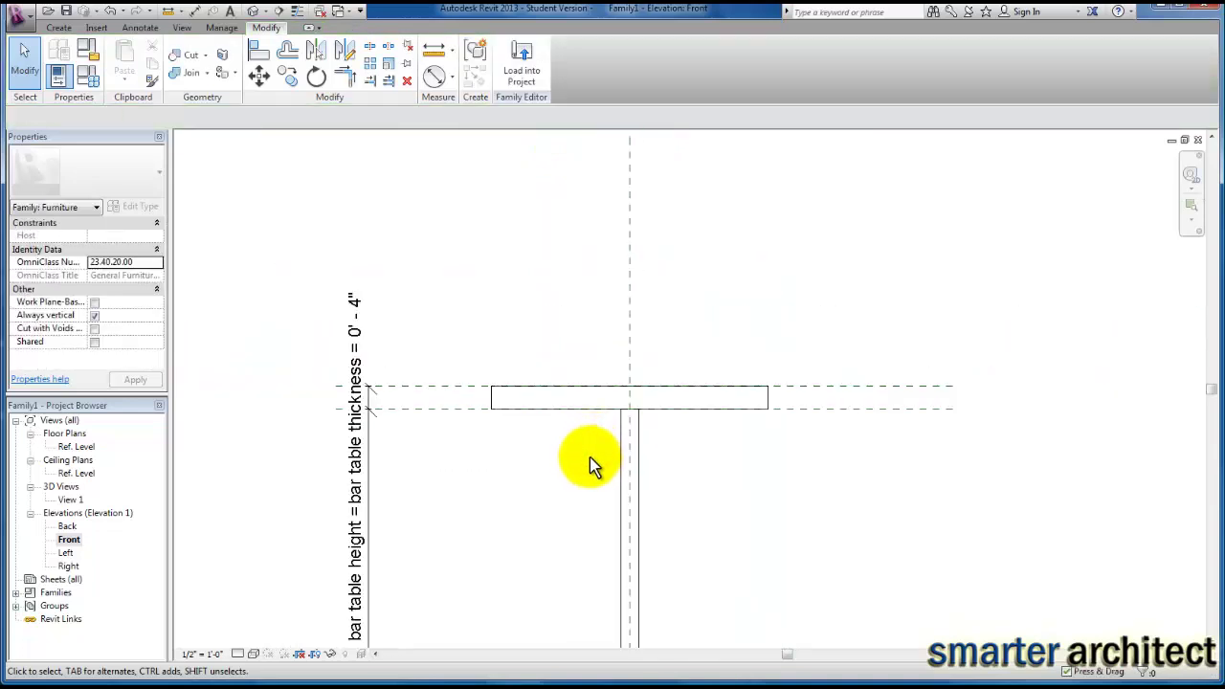
{"action": "middle_click_drag", "start_coordinate": [590, 456], "coordinate": [548, 392]}
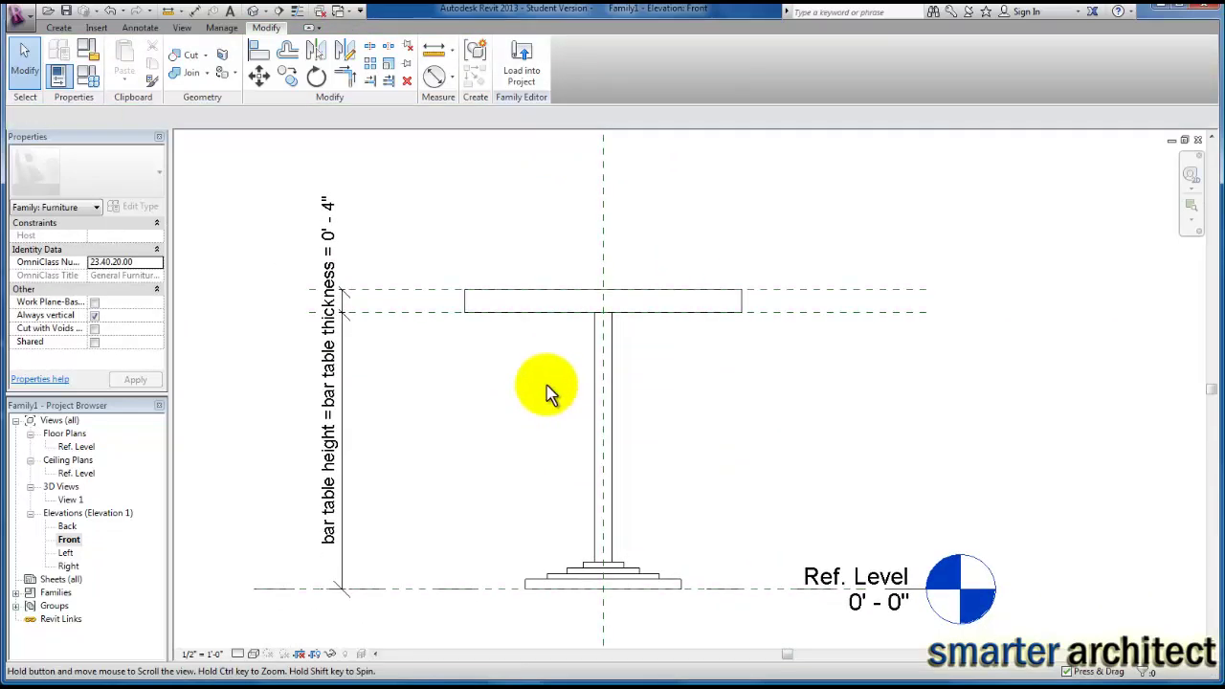
Step: Flex the table with its new base by setting the bar table height to 3' 0" and applying it
{"action": "left_click", "coordinate": [88, 78]}
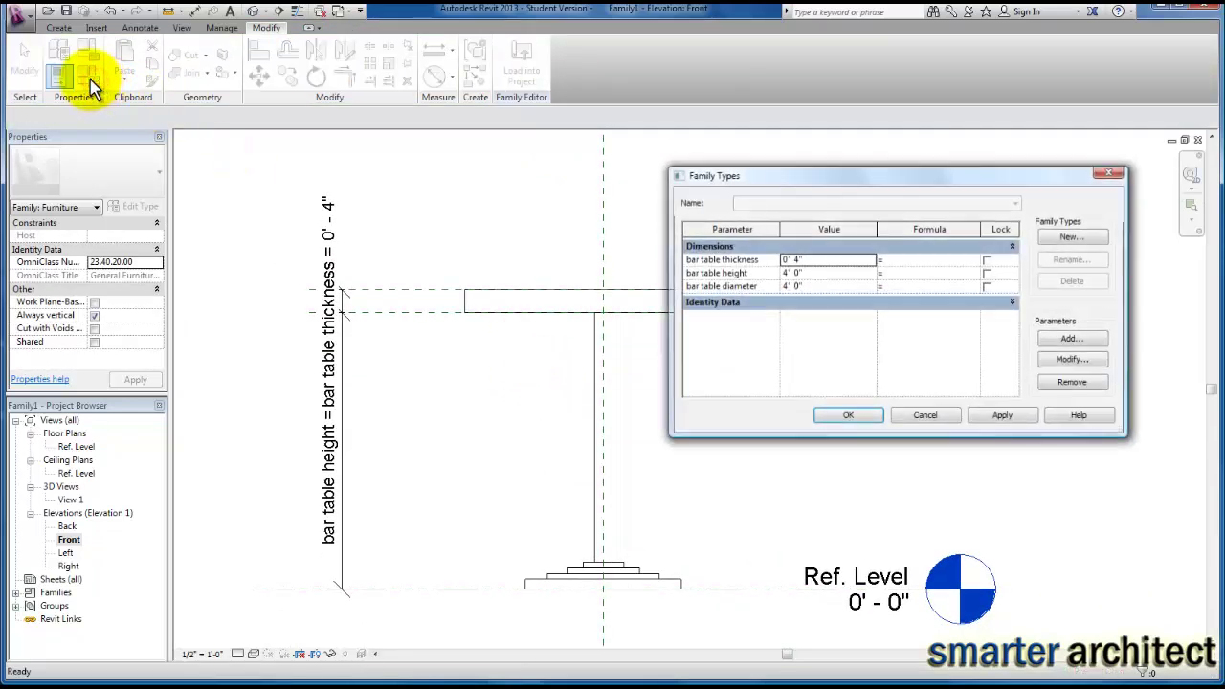
{"action": "left_click", "coordinate": [823, 274]}
{"action": "key", "text": "Tab"}
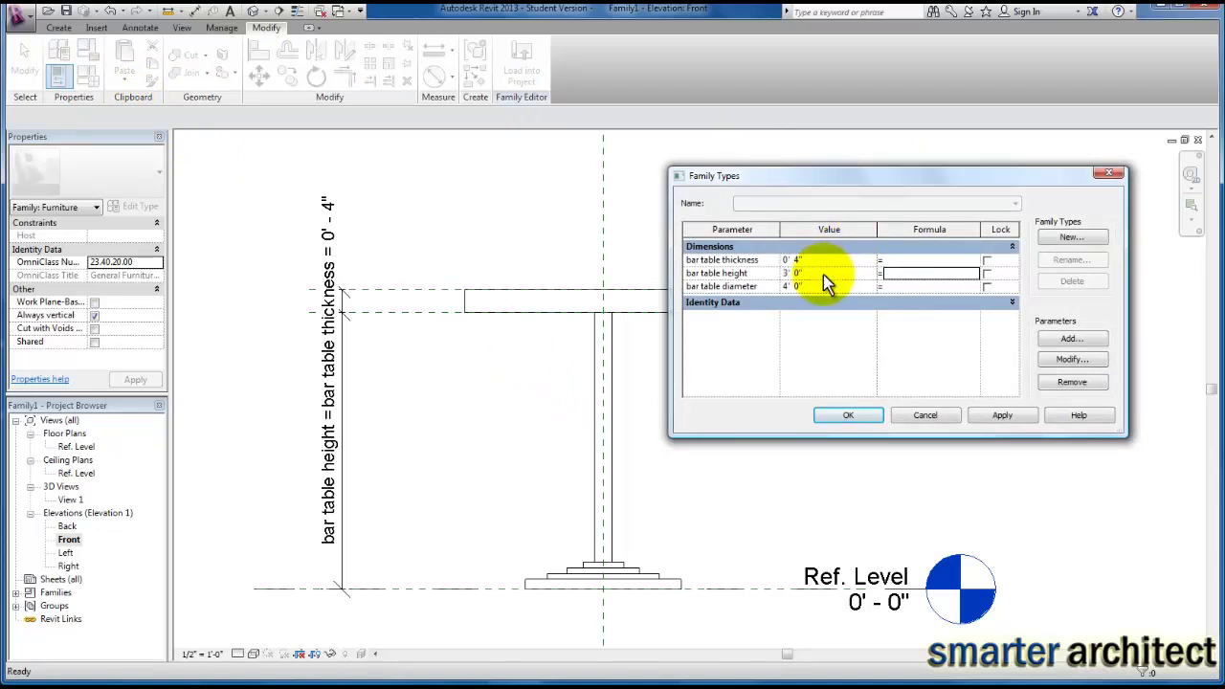
{"action": "left_click", "coordinate": [1002, 415]}
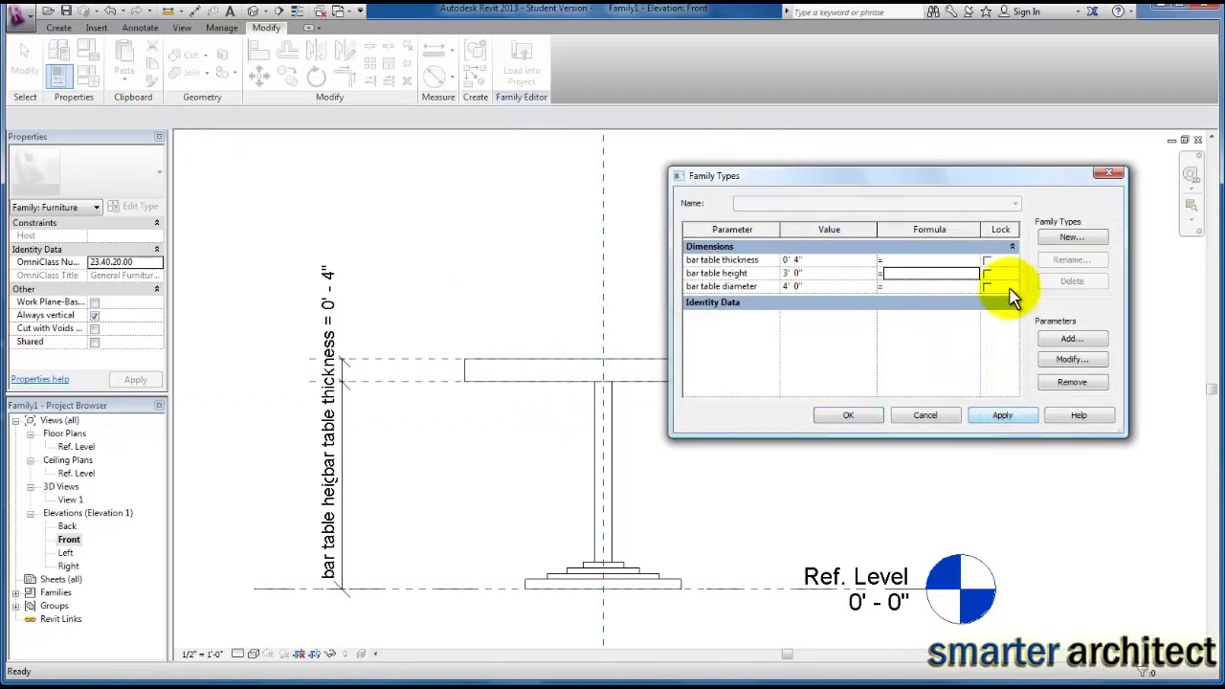
Step: Flex the table by setting the bar table height to 6' 0" and applying it
{"action": "left_click", "coordinate": [833, 274]}
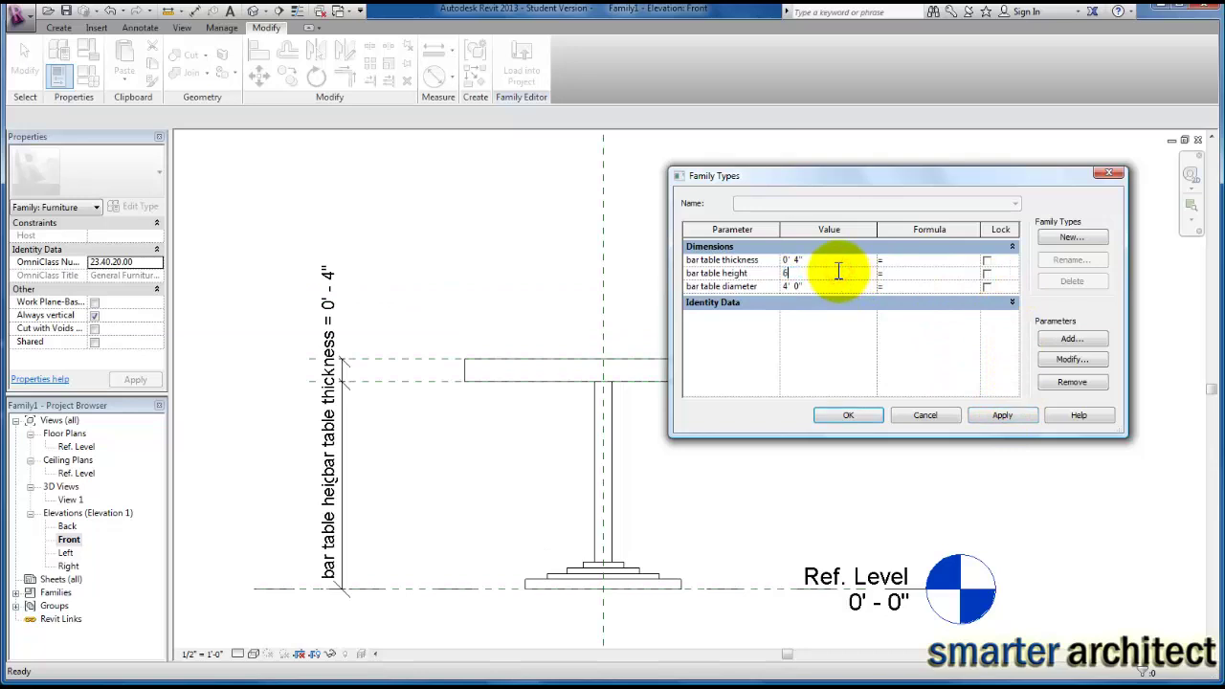
{"action": "type", "text": "6"}
{"action": "key", "text": "Tab"}
{"action": "left_click", "coordinate": [1005, 415]}
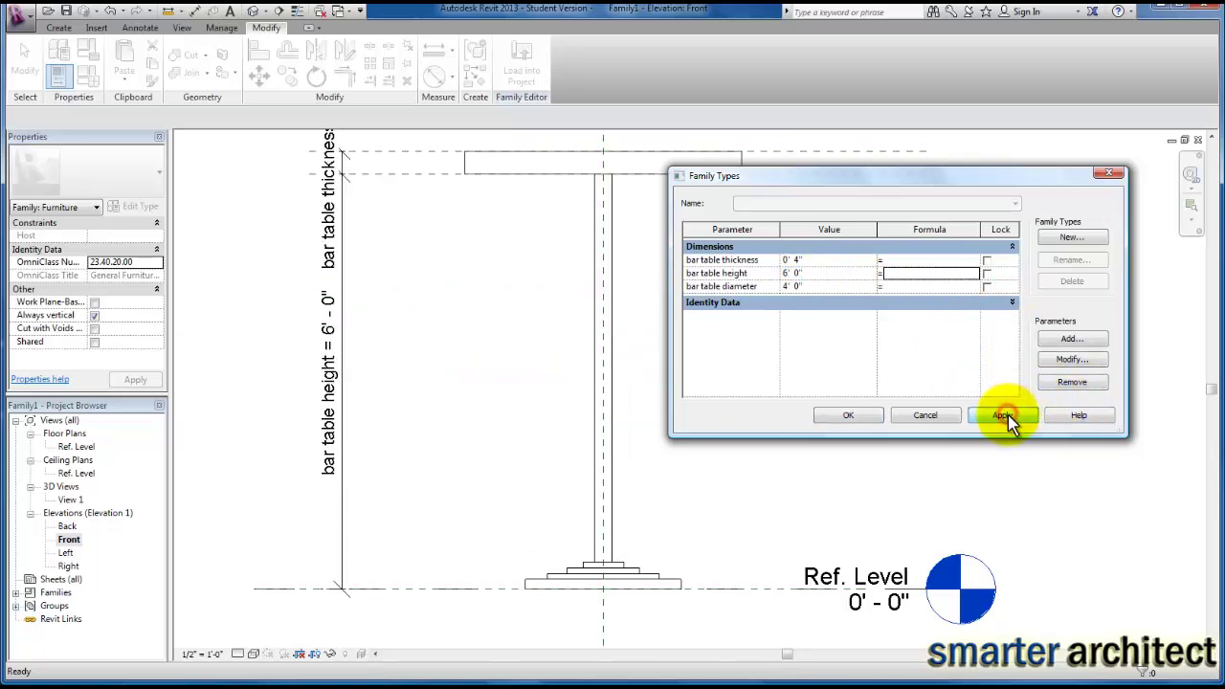
Step: Set the bar table height back to 3' 0", apply it and close the family types
{"action": "left_click", "coordinate": [847, 275]}
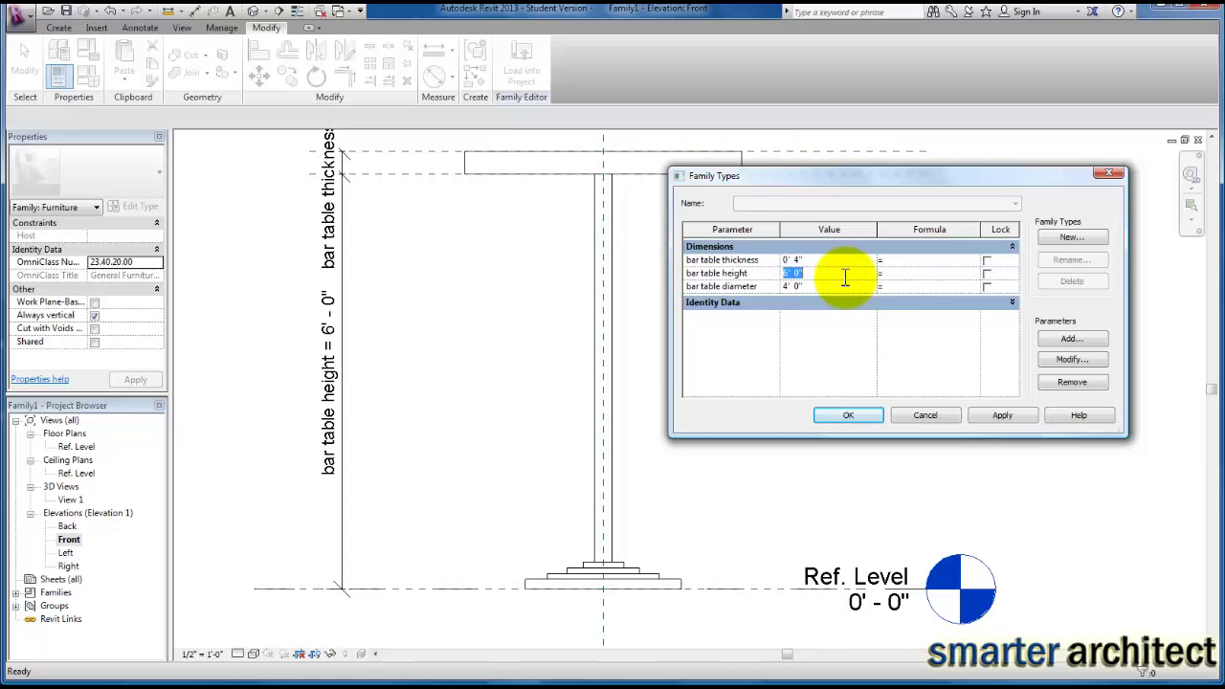
{"action": "key", "text": "Tab"}
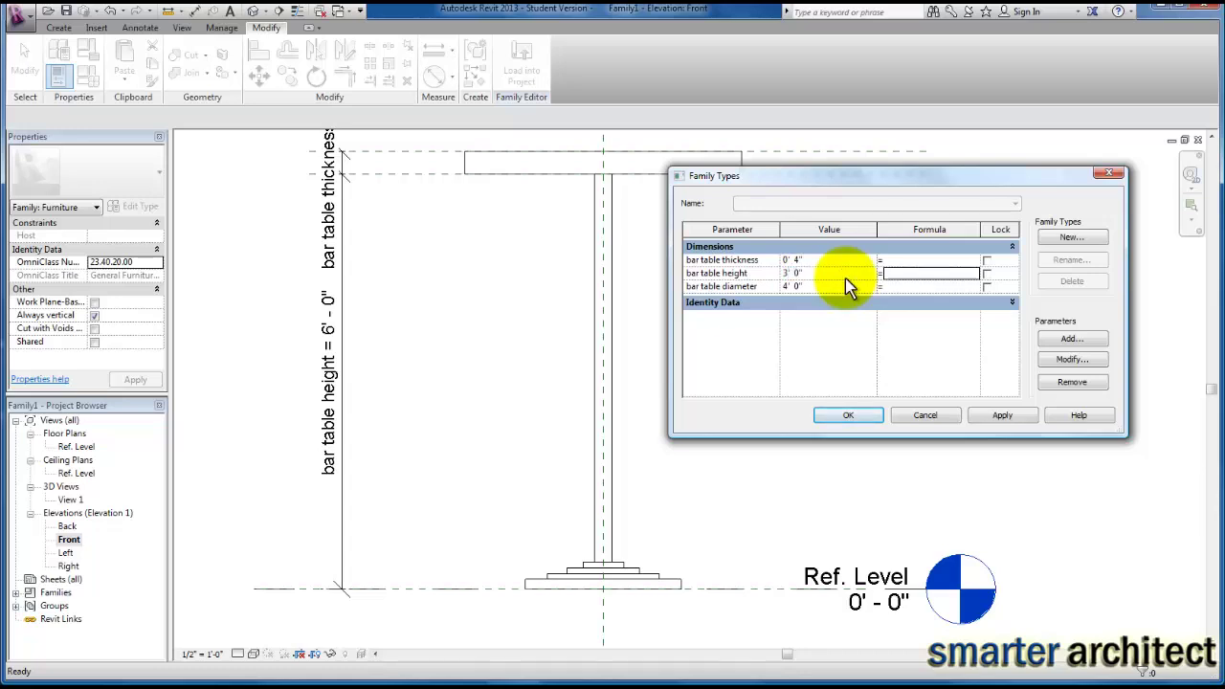
{"action": "left_click", "coordinate": [1005, 419]}
{"action": "left_click", "coordinate": [848, 416]}
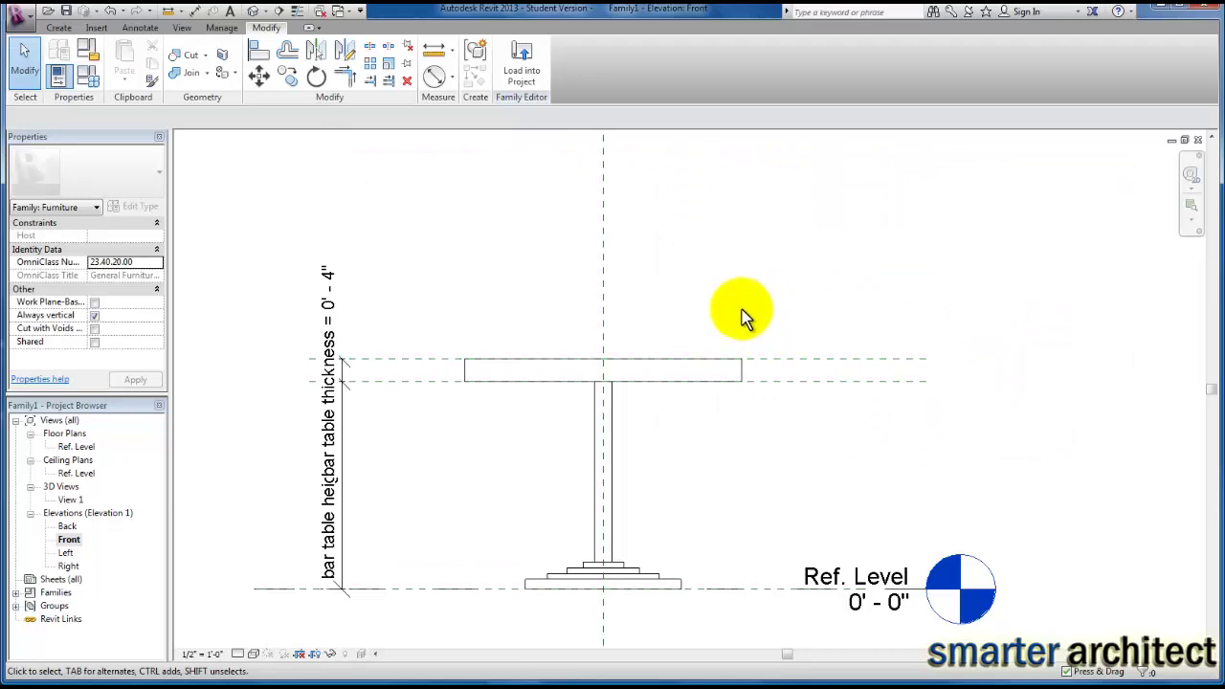
Step: Link the tabletop extrusion's material to a new type parameter named bar table material, grouped under Materials and Finishes
{"action": "left_click", "coordinate": [539, 371]}
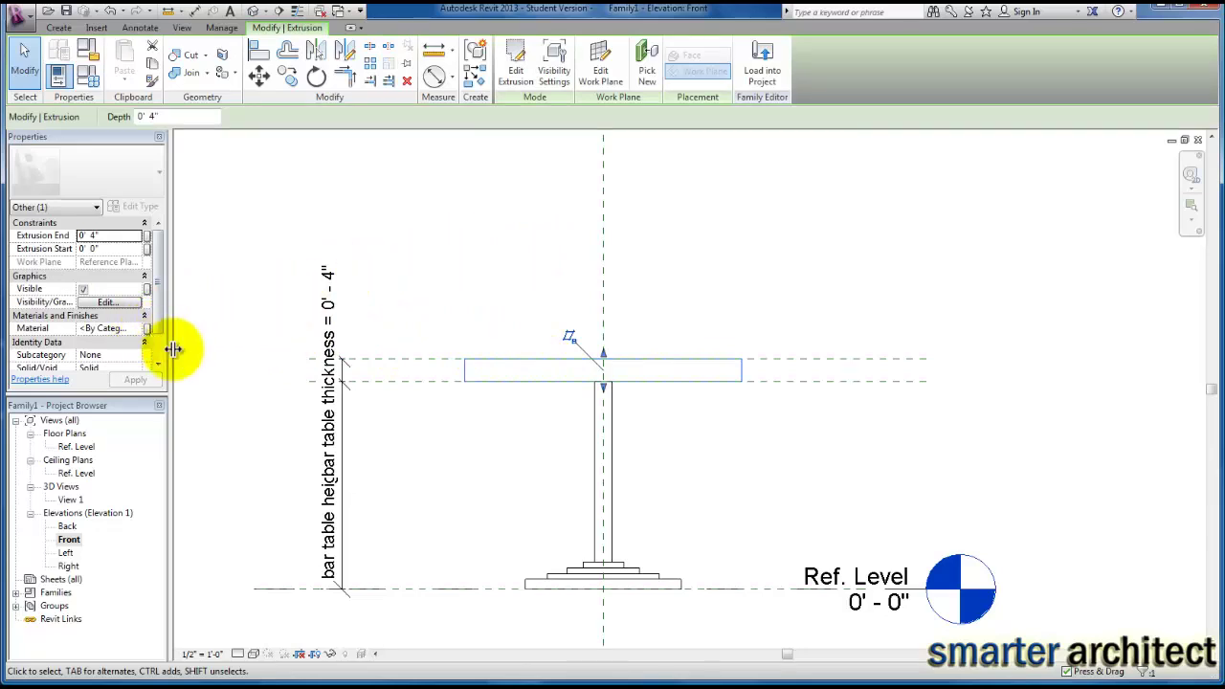
{"action": "left_click_drag", "start_coordinate": [169, 352], "coordinate": [201, 351]}
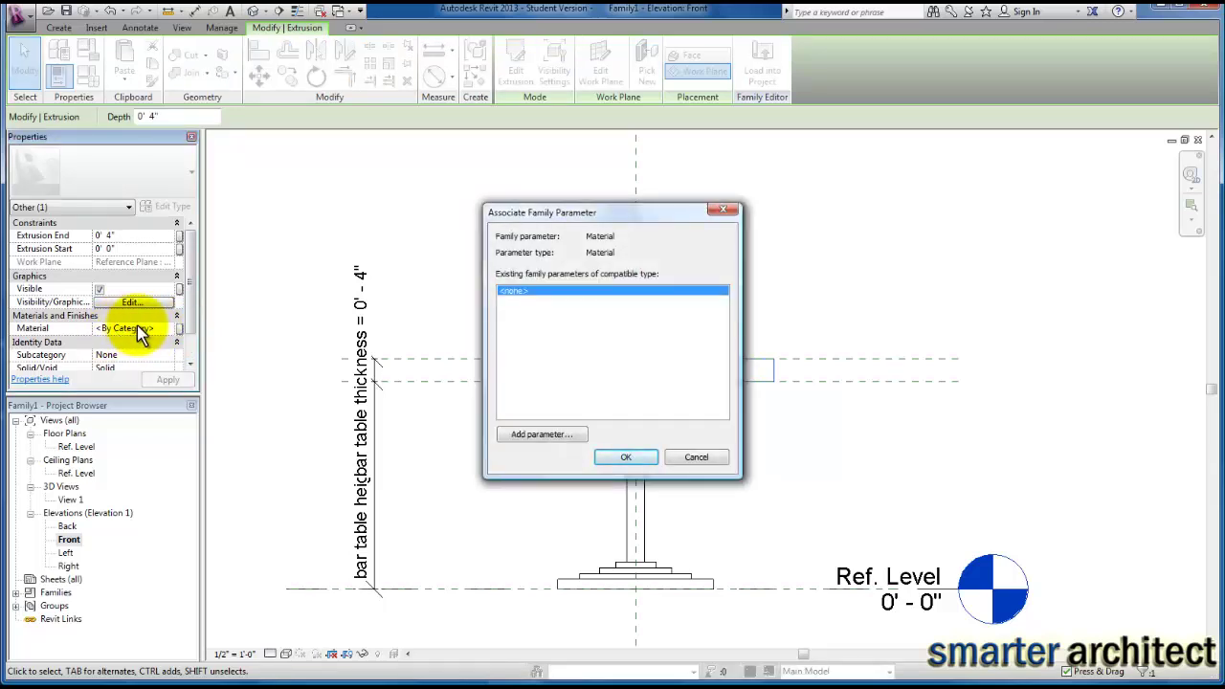
{"action": "left_click", "coordinate": [560, 437]}
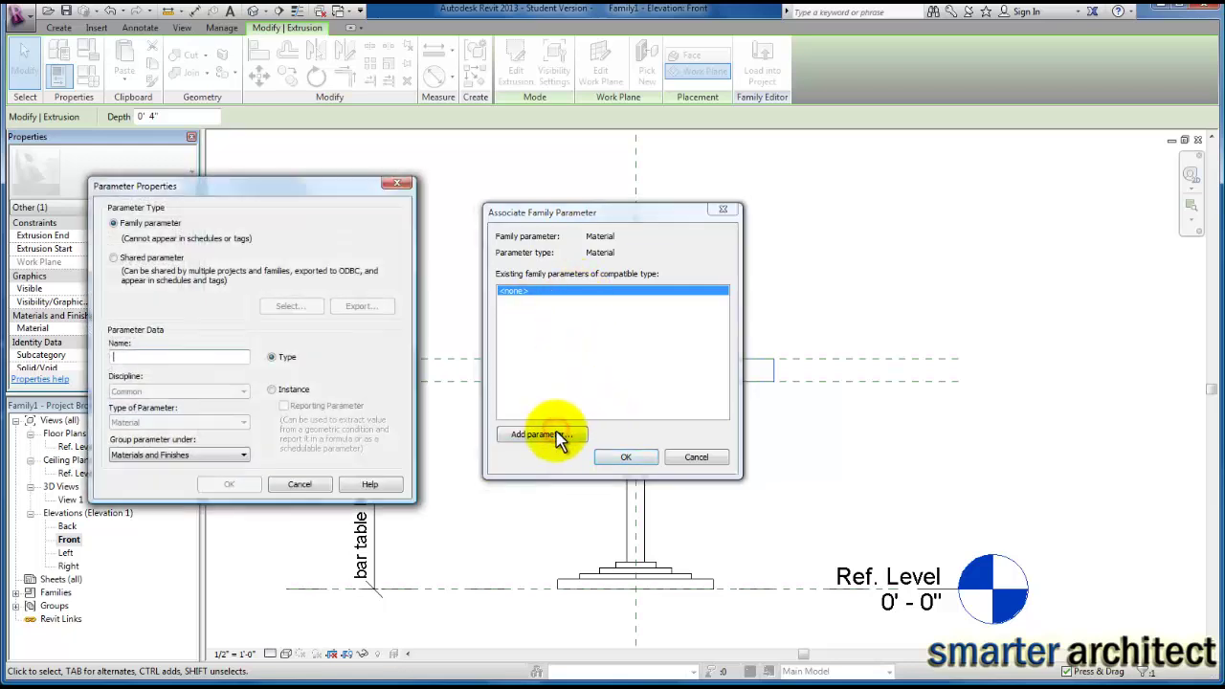
{"action": "type", "text": "bar"}
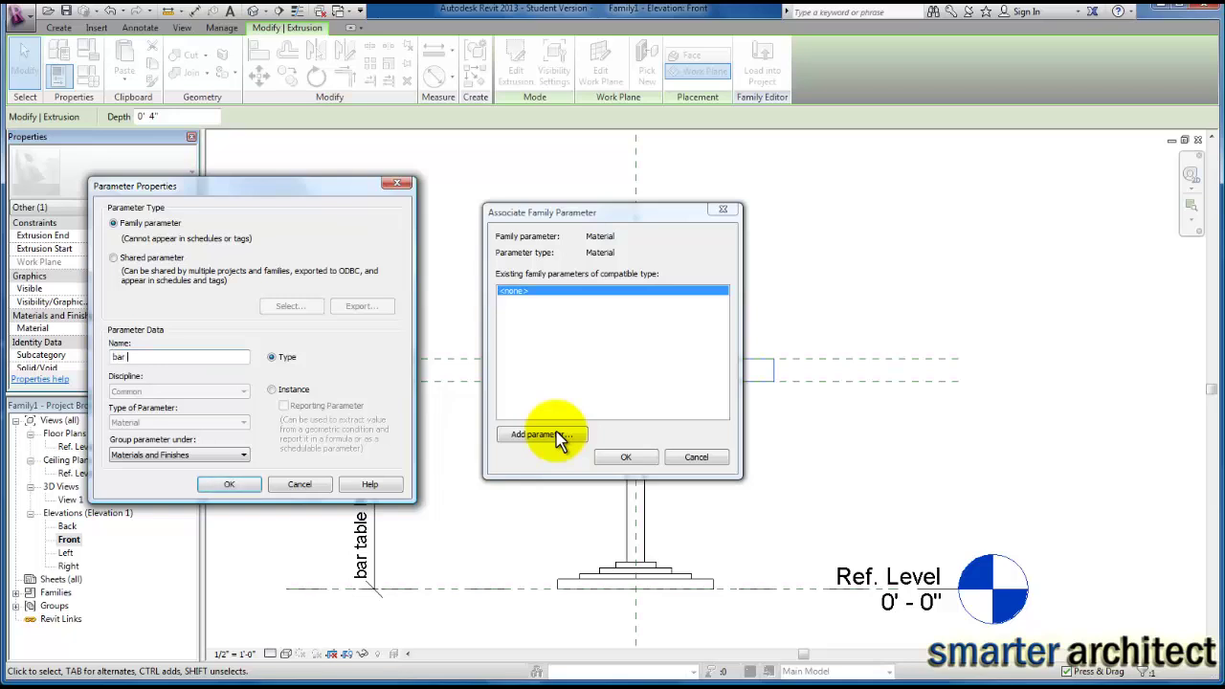
{"action": "type", "text": " table material"}
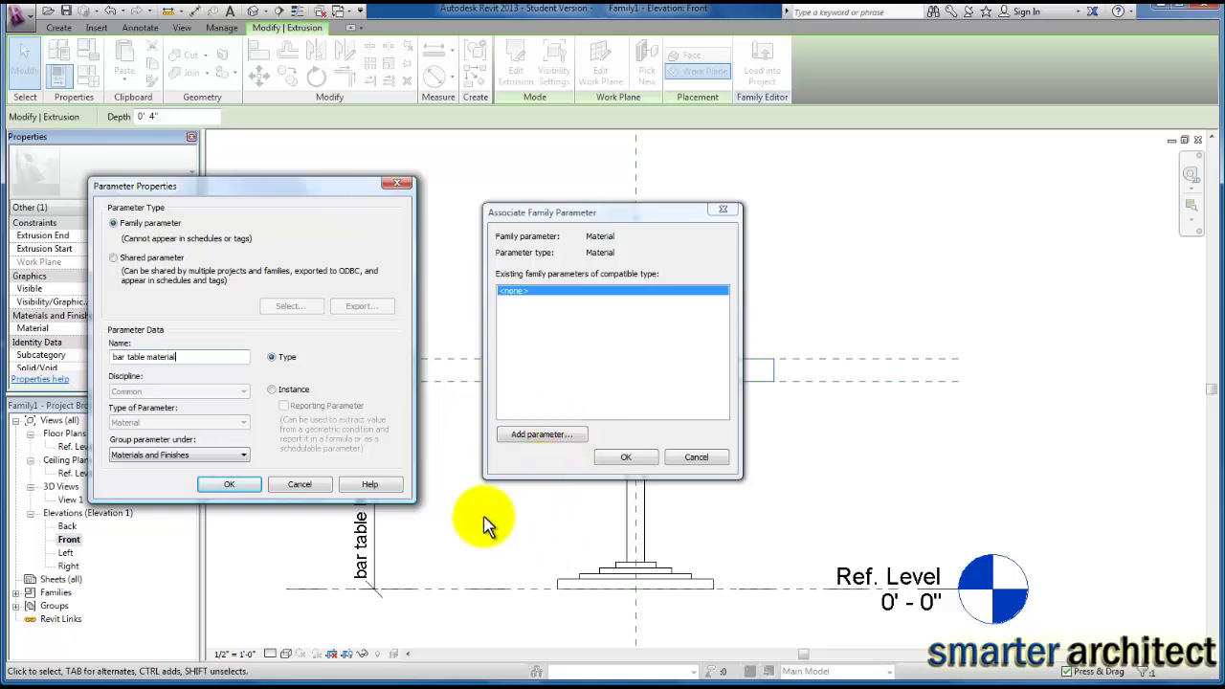
{"action": "left_click", "coordinate": [229, 484]}
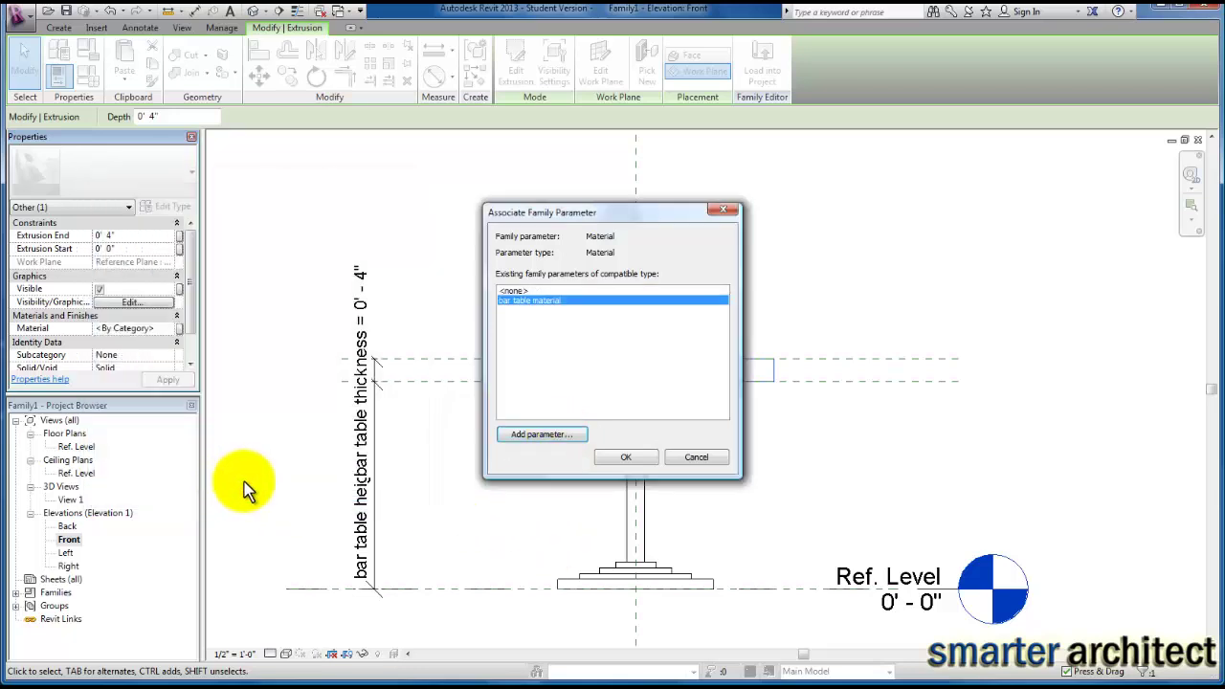
{"action": "left_click", "coordinate": [631, 455]}
{"action": "left_click", "coordinate": [727, 440]}
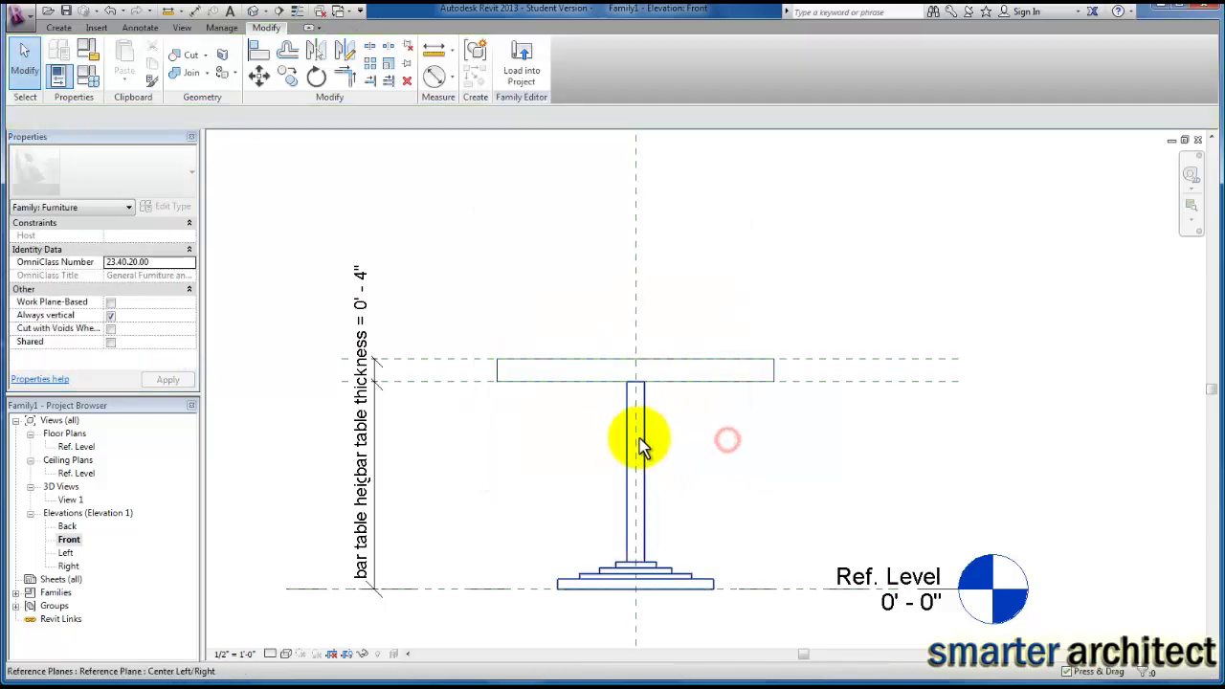
Step: Link the revolved stand's material to a new type parameter named bar table stand material, grouped under Materials and Finishes
{"action": "left_click", "coordinate": [640, 442]}
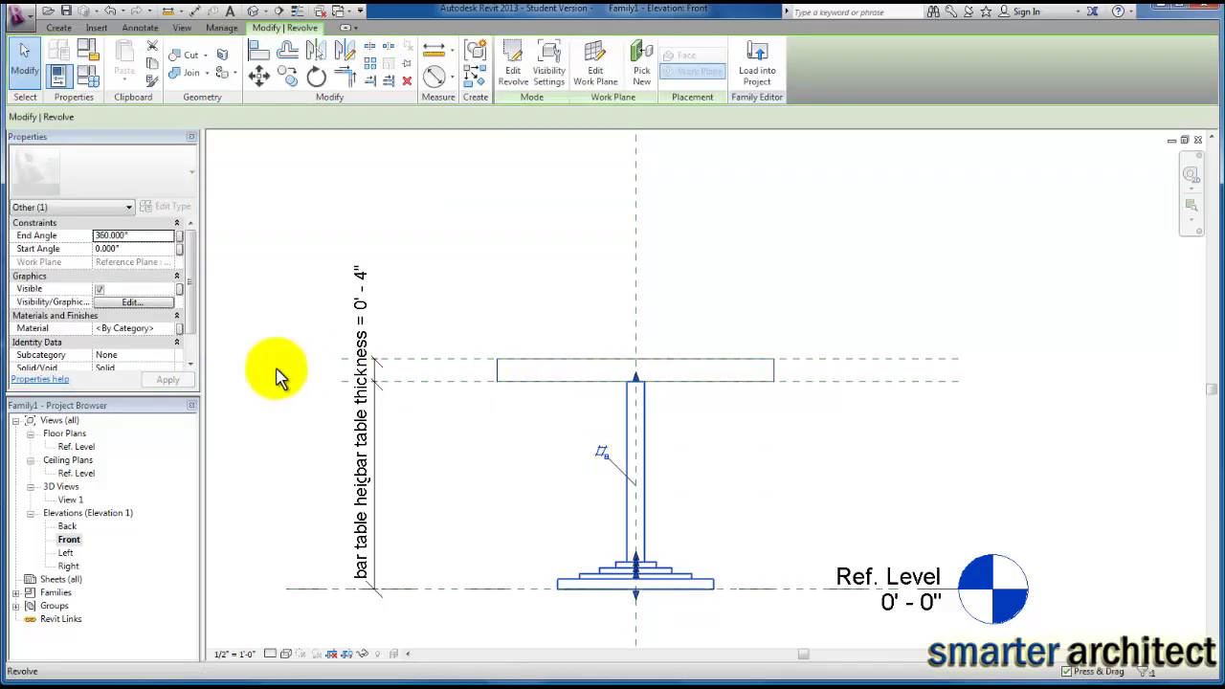
{"action": "left_click", "coordinate": [179, 328]}
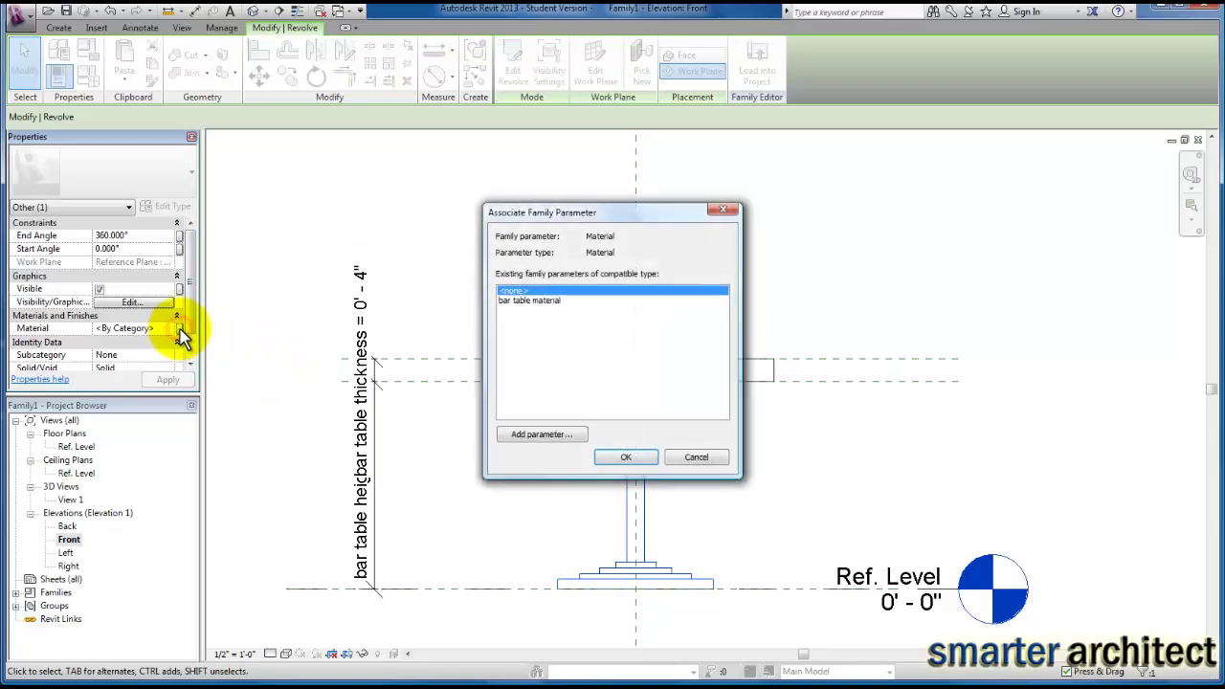
{"action": "left_click", "coordinate": [532, 433]}
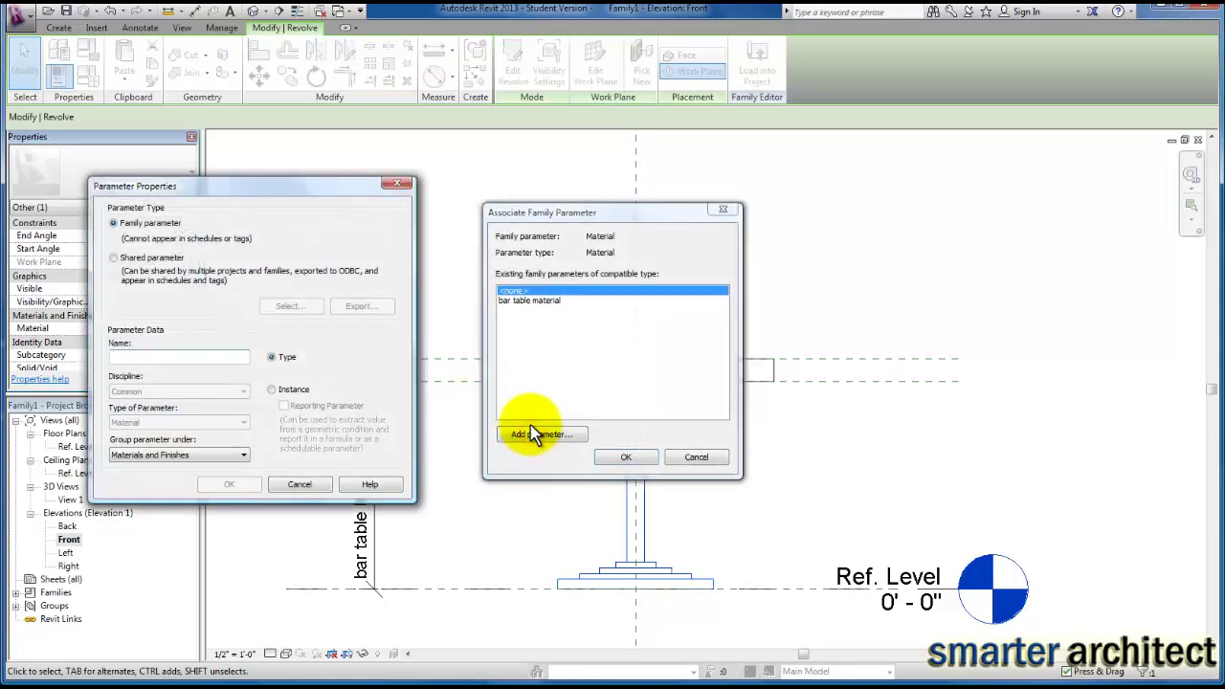
{"action": "type", "text": "bar t"}
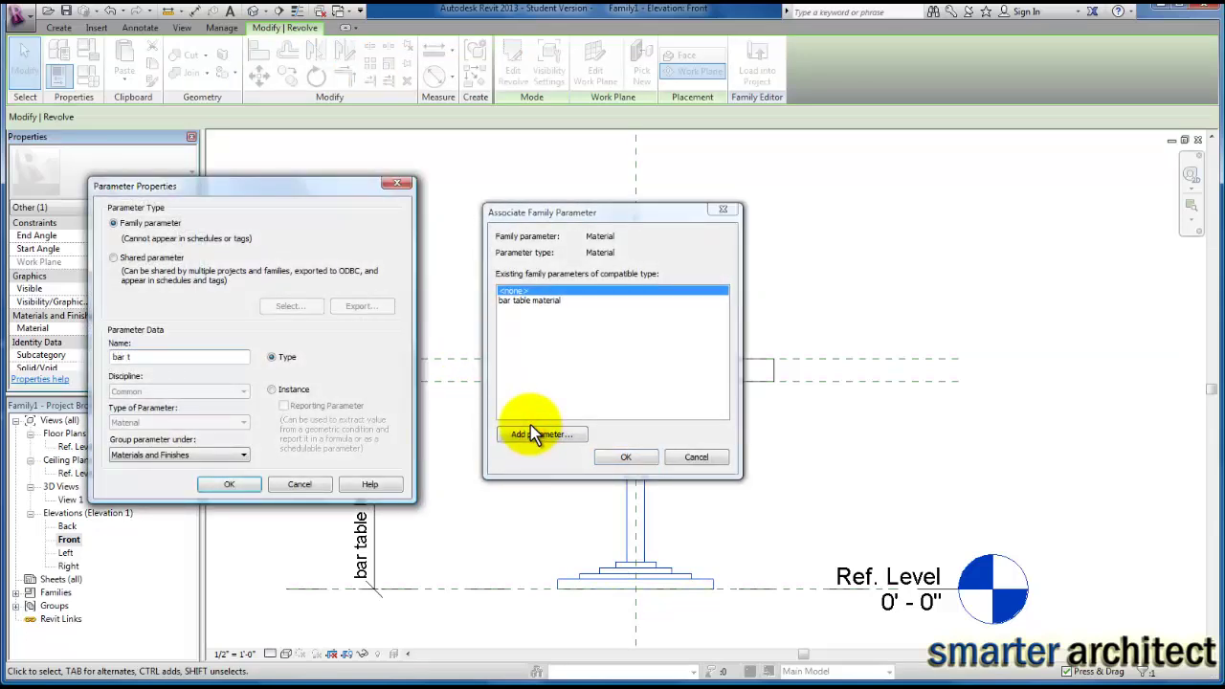
{"action": "type", "text": "able stand material"}
{"action": "left_click", "coordinate": [253, 485]}
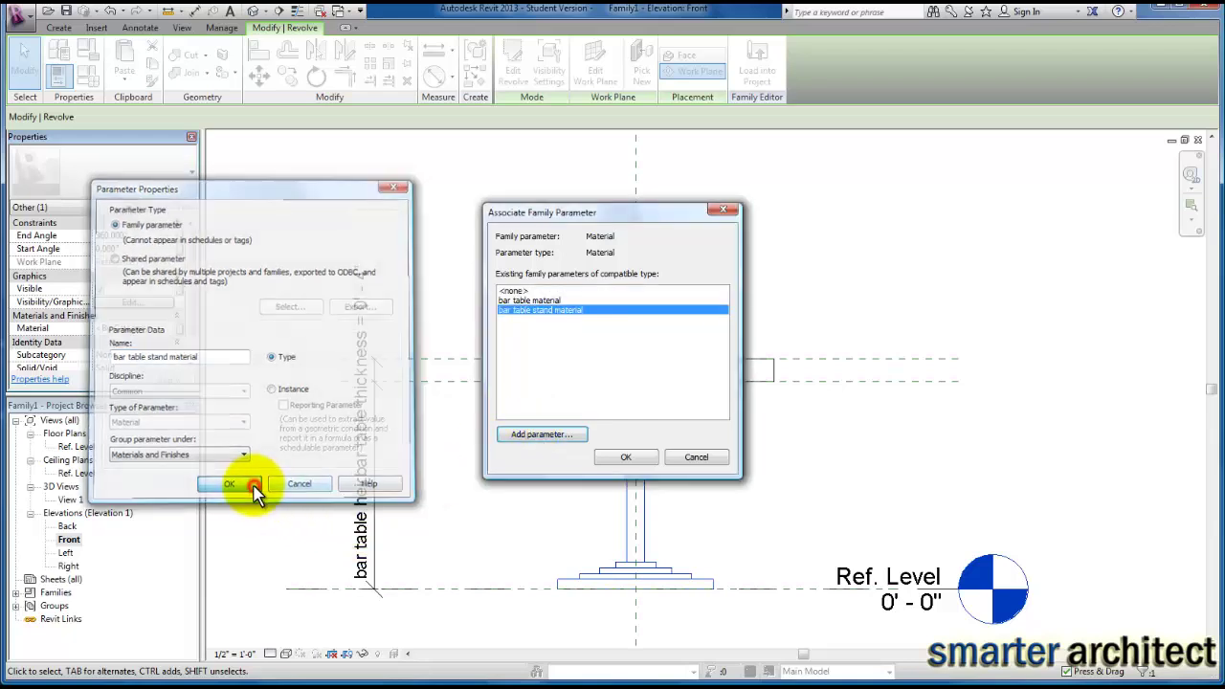
{"action": "left_click", "coordinate": [626, 458]}
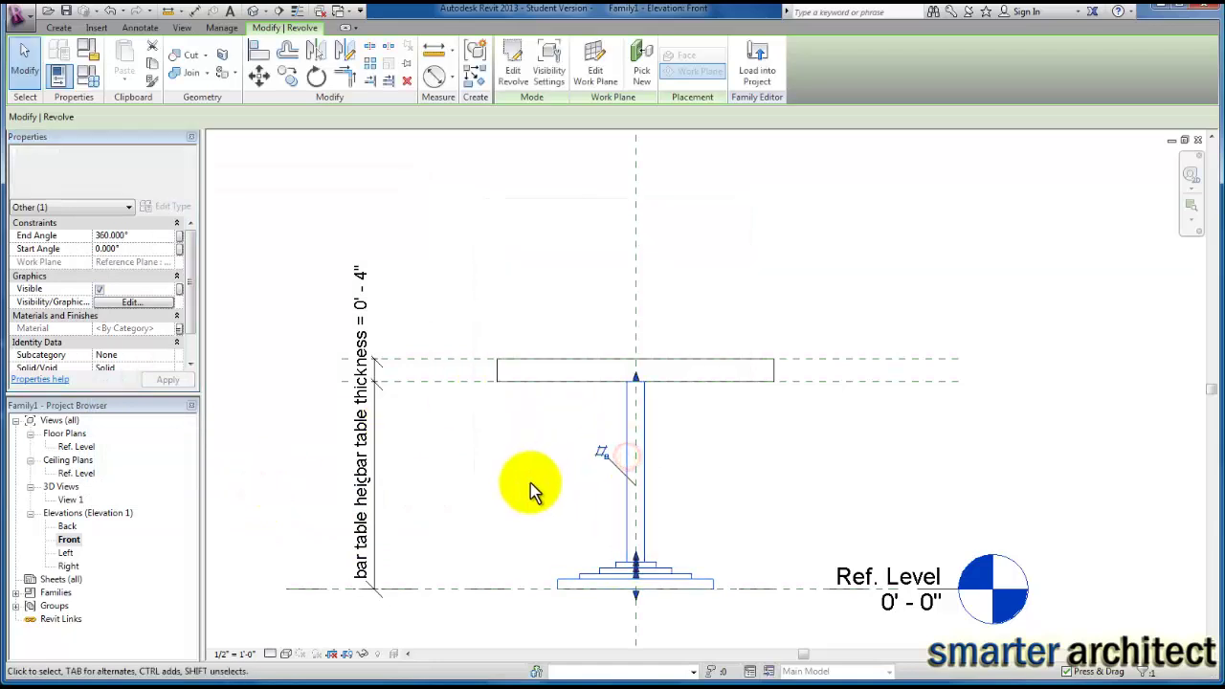
{"action": "left_click", "coordinate": [530, 483]}
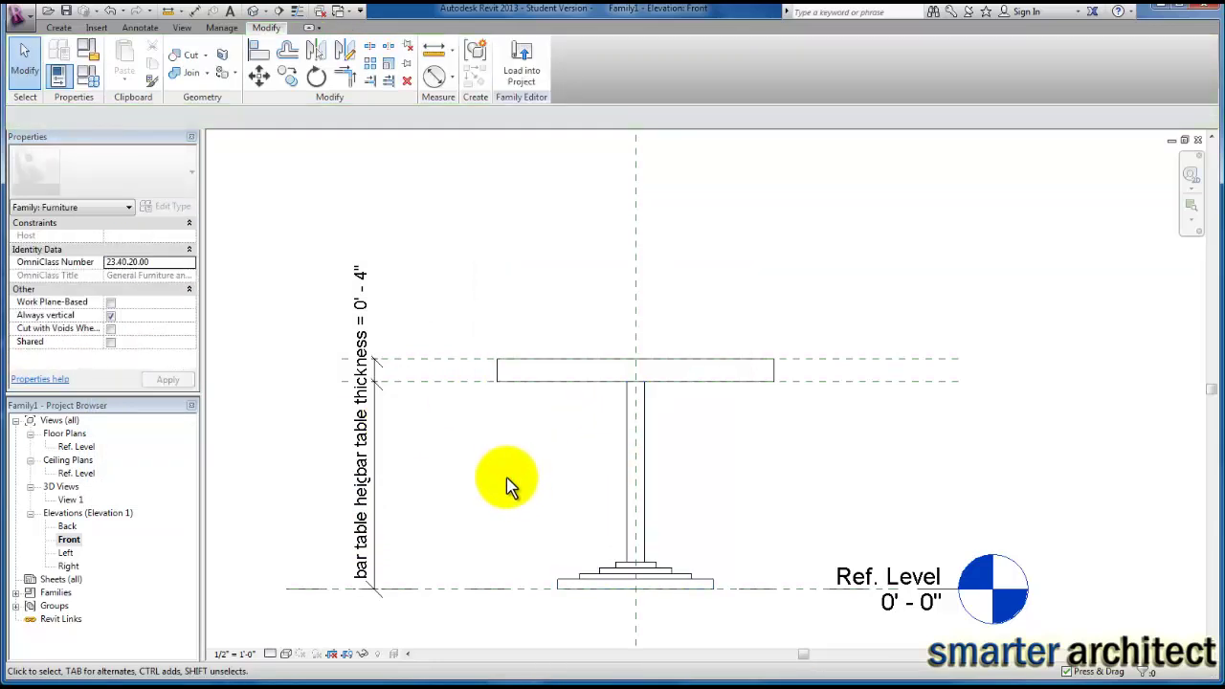
Step: Open the 3D view of the table and display it in the Realistic visual style
{"action": "double_click", "coordinate": [74, 500]}
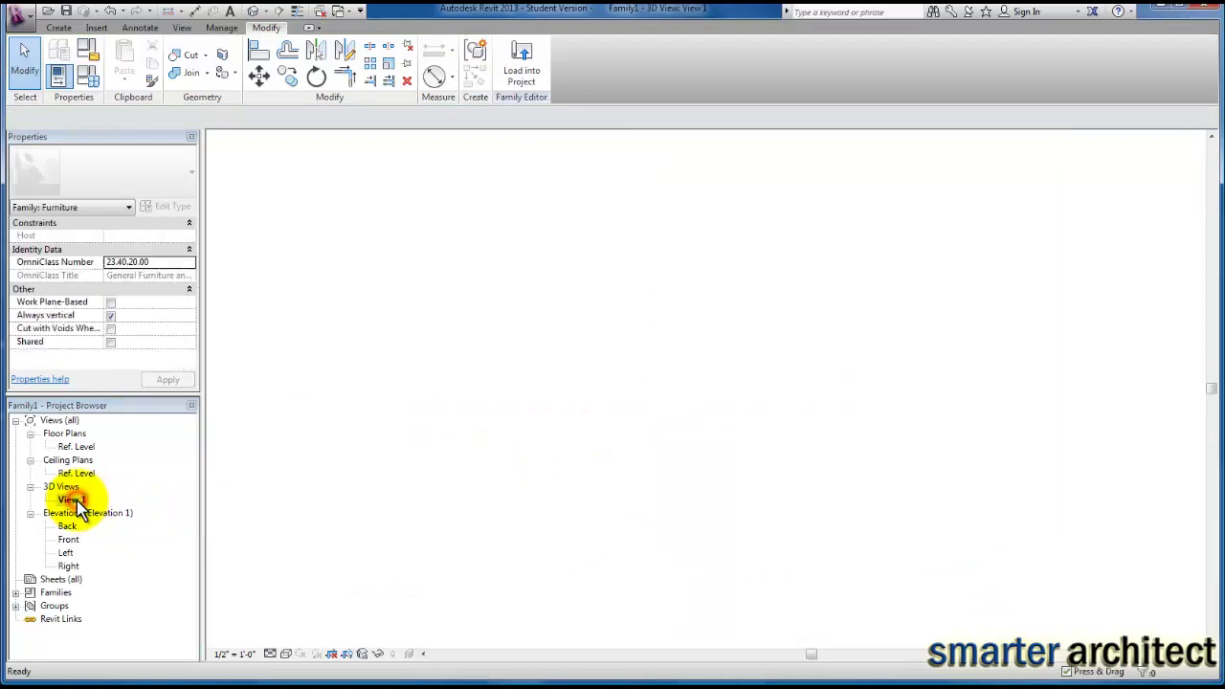
{"action": "scroll", "coordinate": [547, 484], "scroll_direction": "down", "scroll_amount": 2}
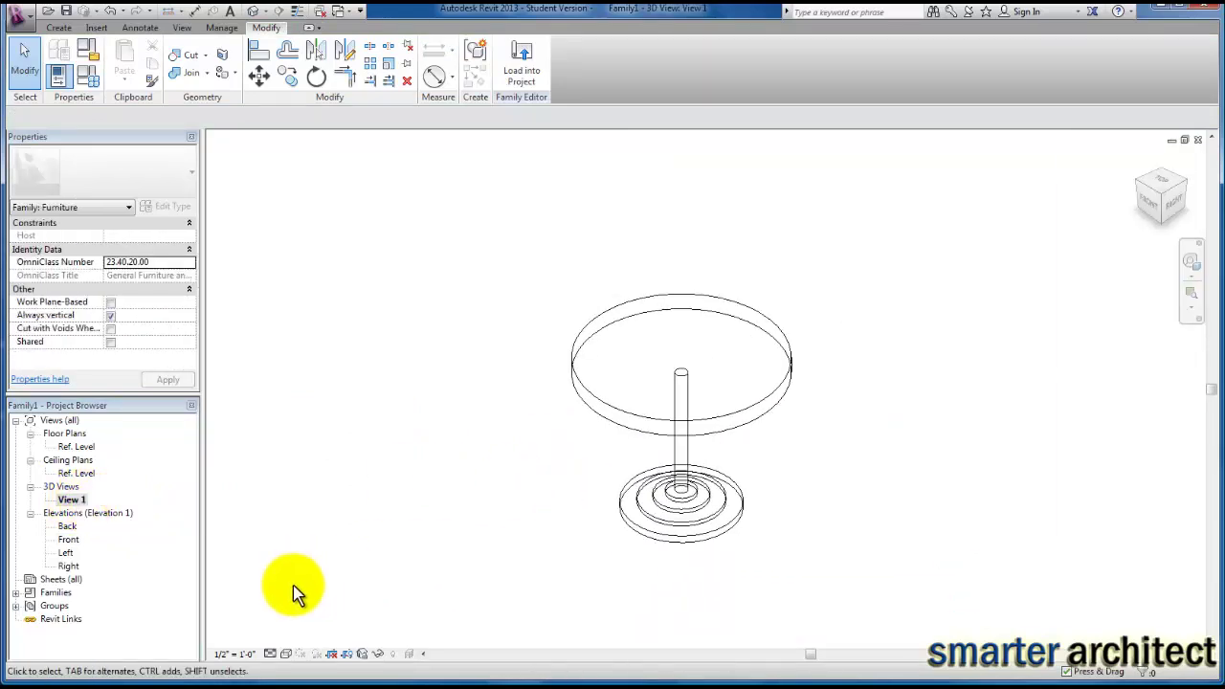
{"action": "left_click", "coordinate": [283, 655]}
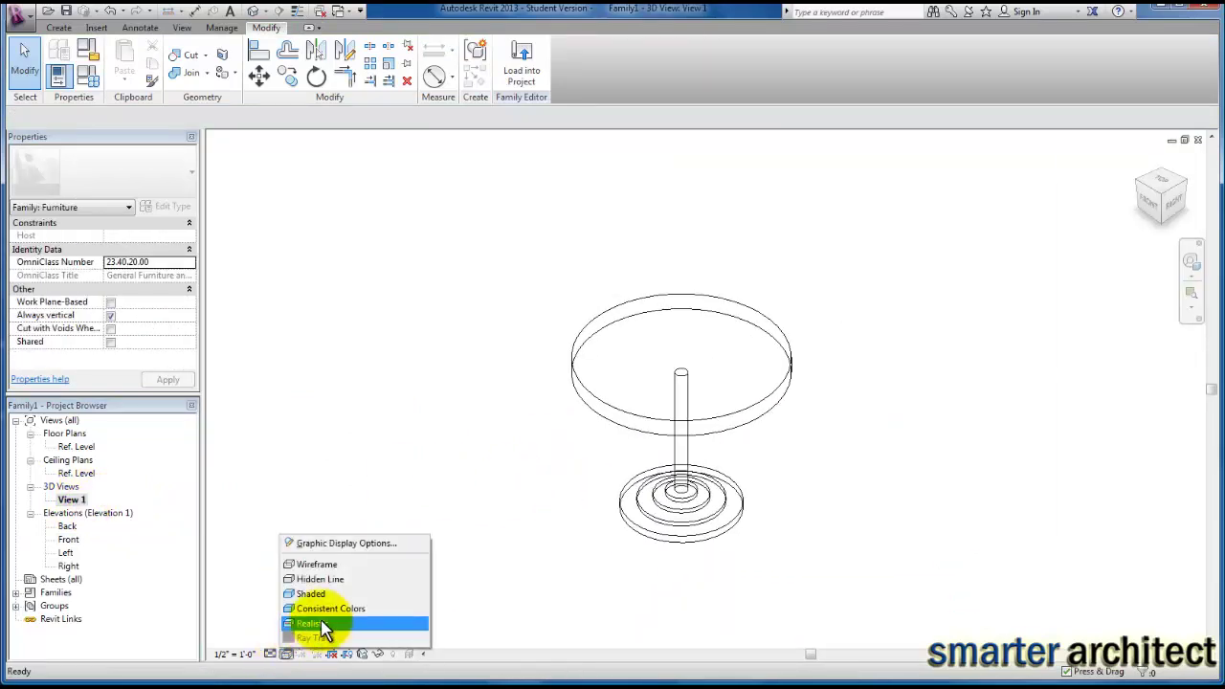
{"action": "left_click", "coordinate": [323, 625]}
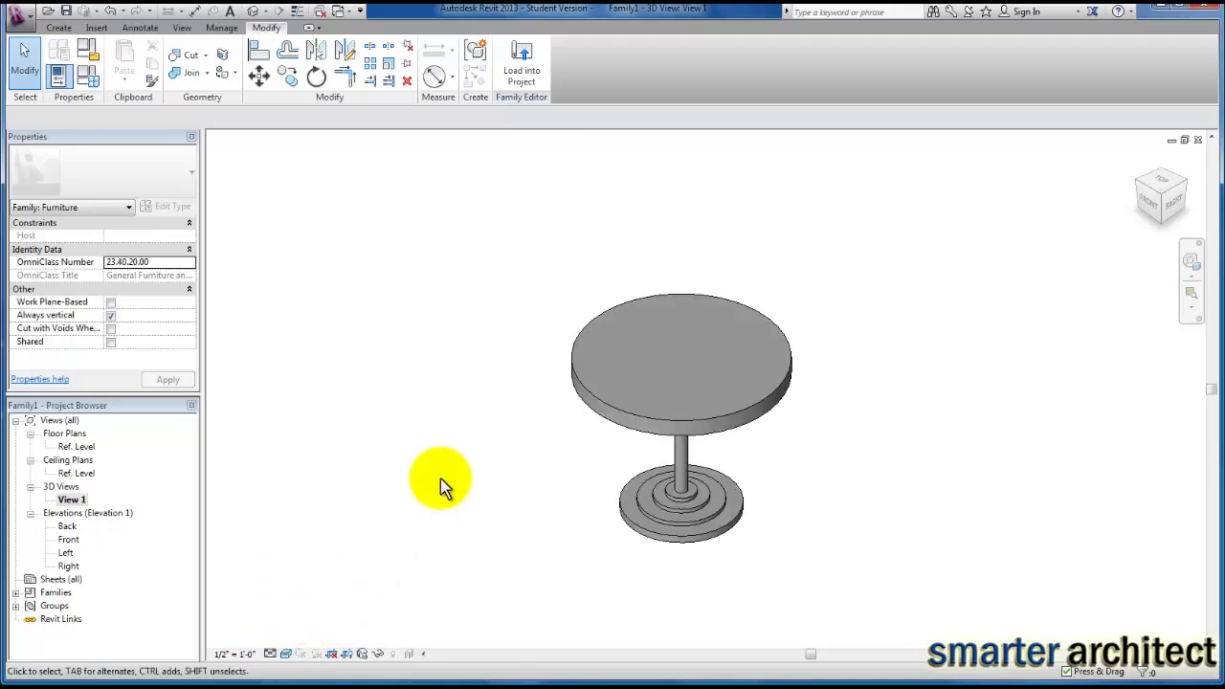
{"action": "middle_click_drag", "start_coordinate": [541, 458], "coordinate": [437, 465]}
{"action": "scroll", "coordinate": [442, 465], "scroll_direction": "up", "scroll_amount": 2}
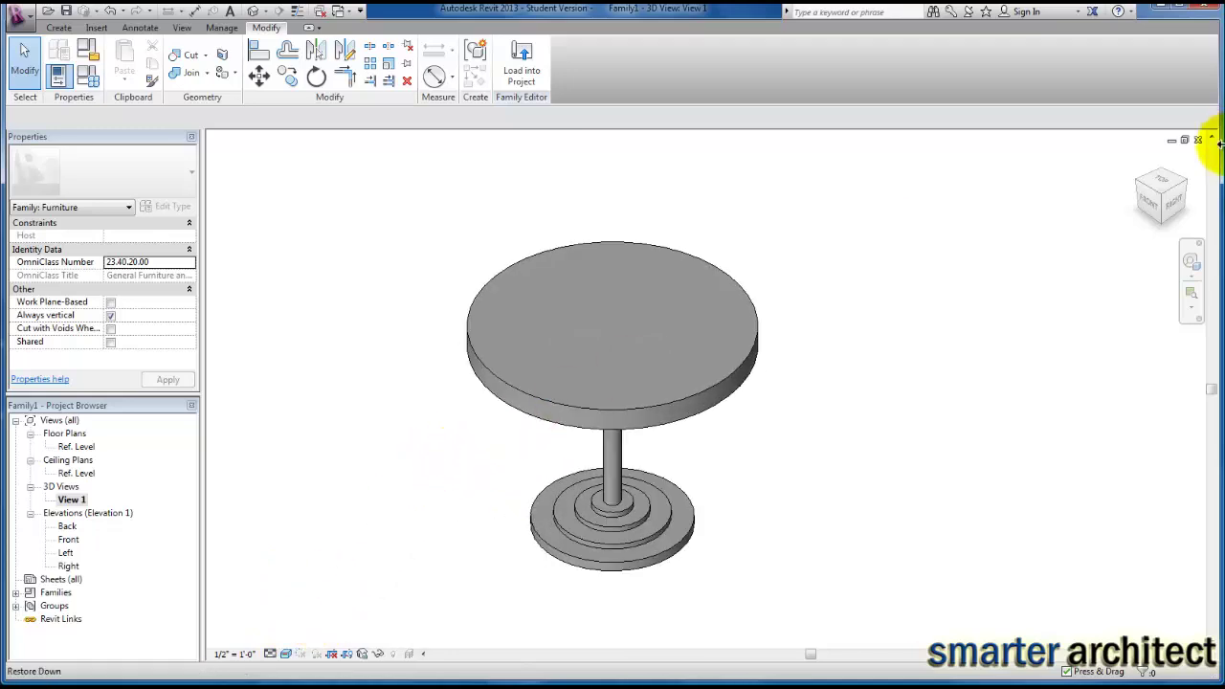
{"action": "left_click", "coordinate": [1161, 197]}
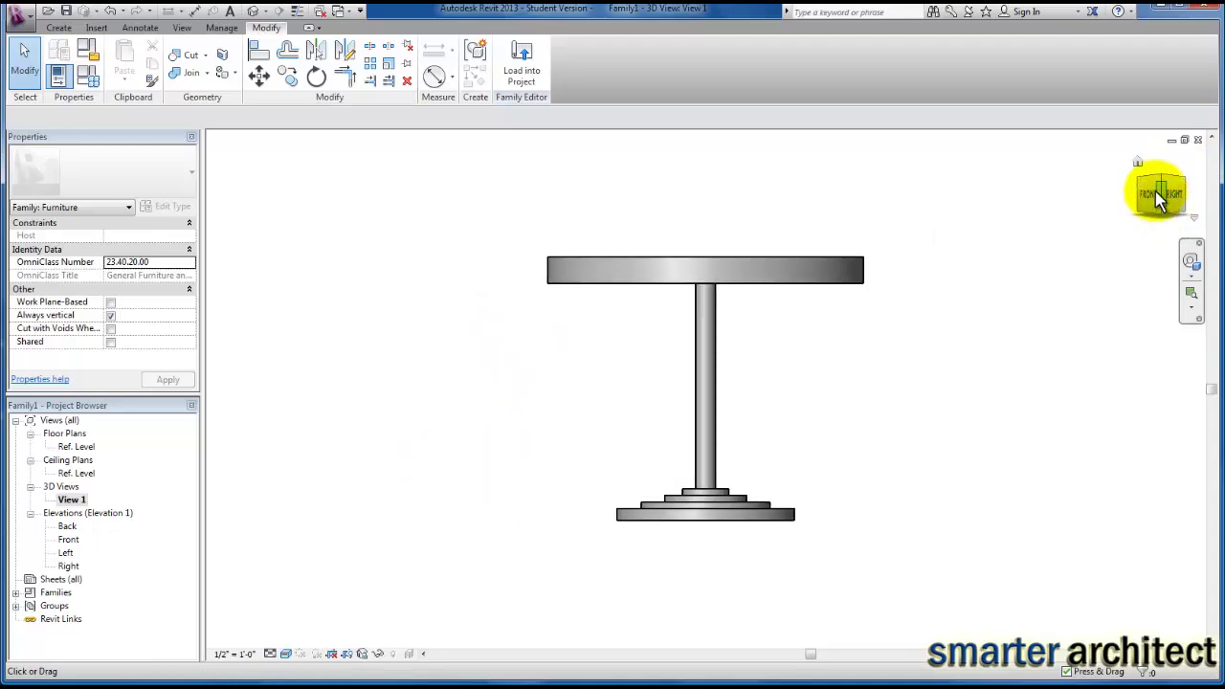
{"action": "left_click", "coordinate": [1161, 181]}
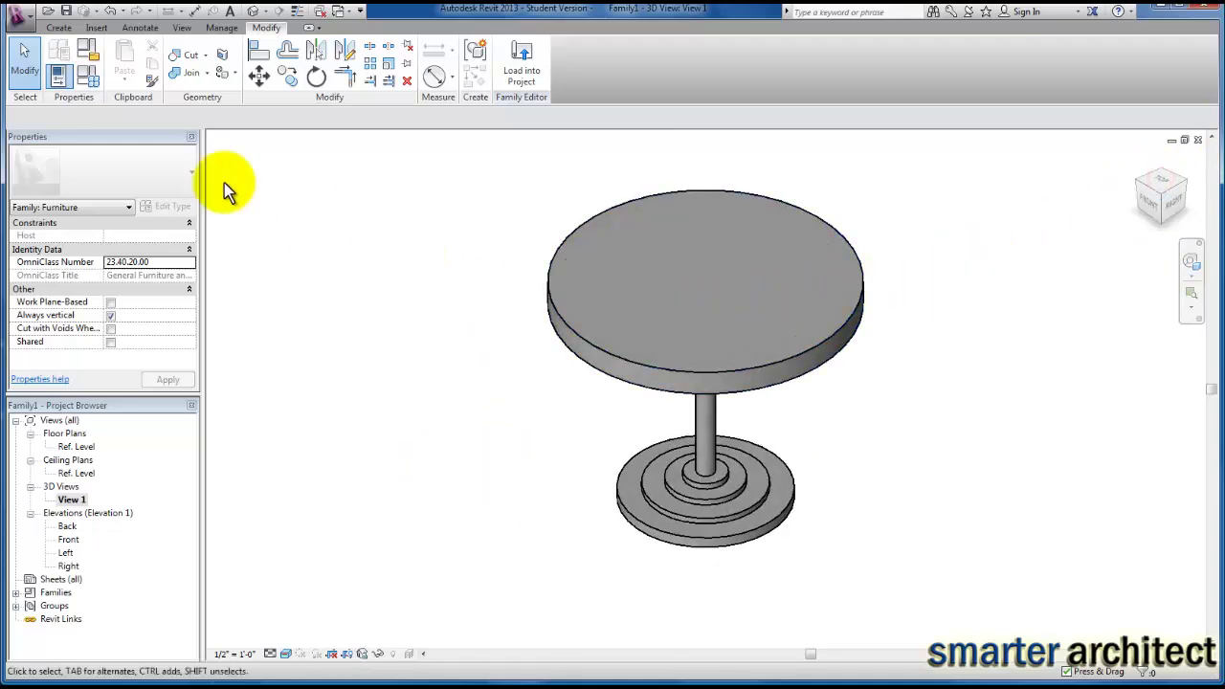
Step: For the bar table stand material, search the material library for metal and add Steel, Paint Finish, Blue to the document
{"action": "left_click", "coordinate": [88, 80]}
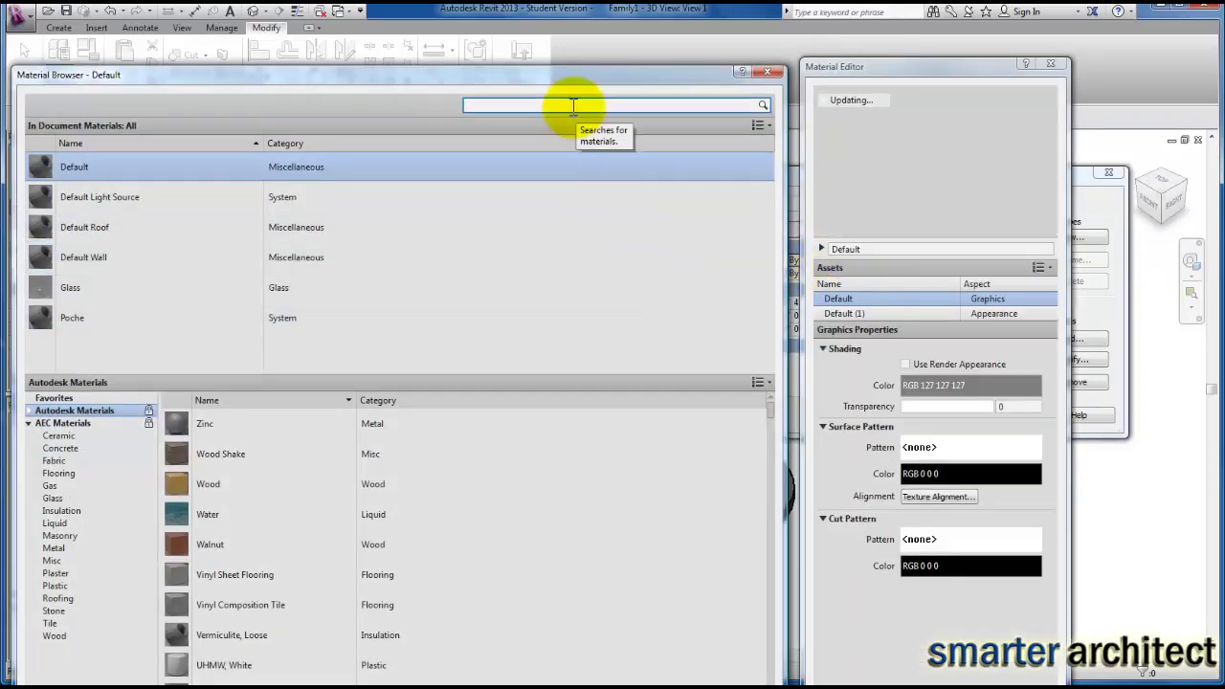
{"action": "type", "text": "metal"}
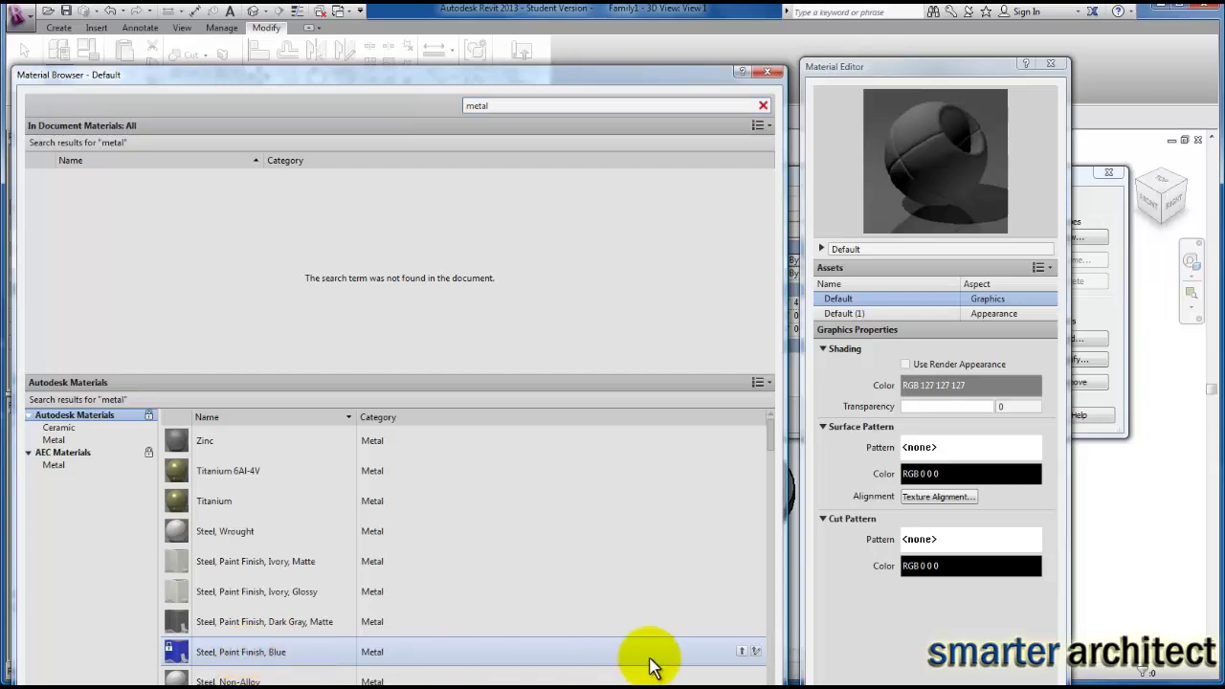
{"action": "left_click", "coordinate": [742, 652]}
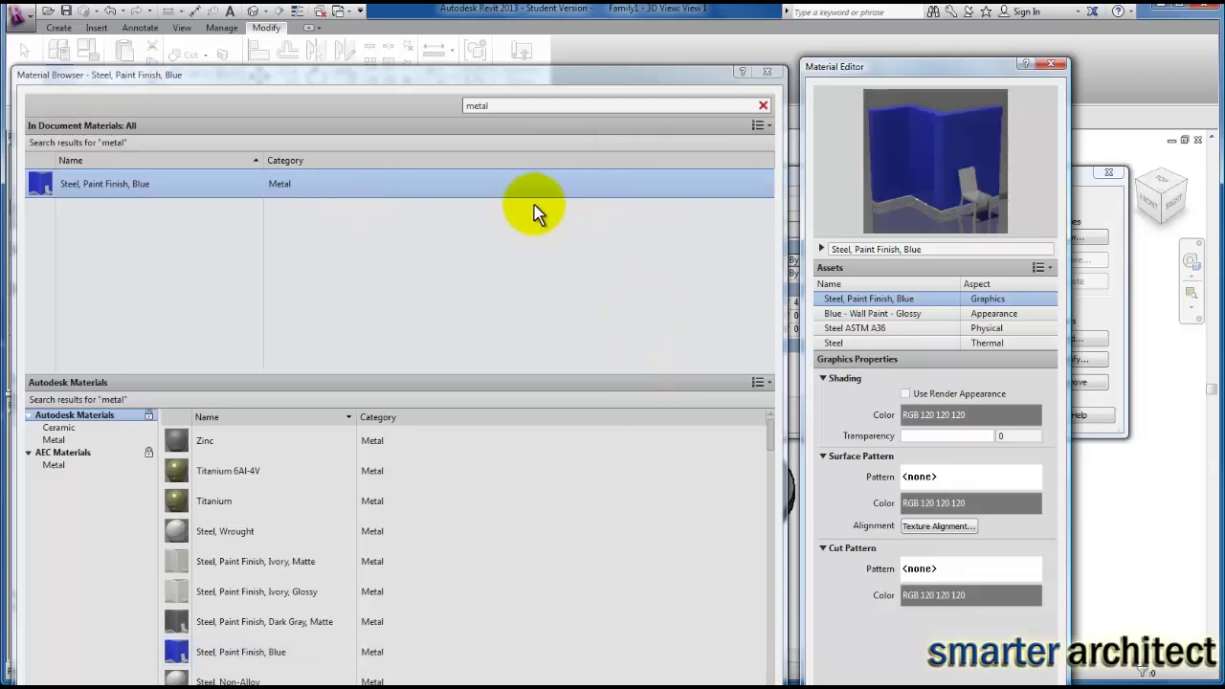
{"action": "left_click", "coordinate": [381, 184]}
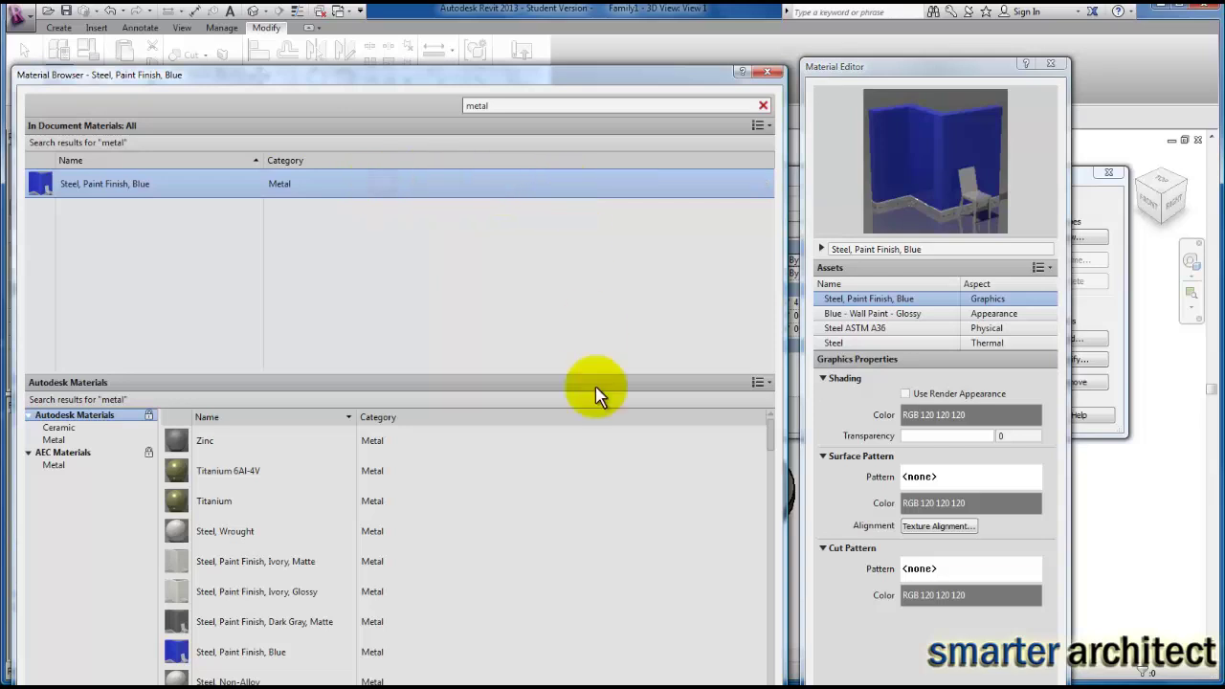
{"action": "scroll", "coordinate": [593, 440], "scroll_direction": "down", "scroll_amount": 1}
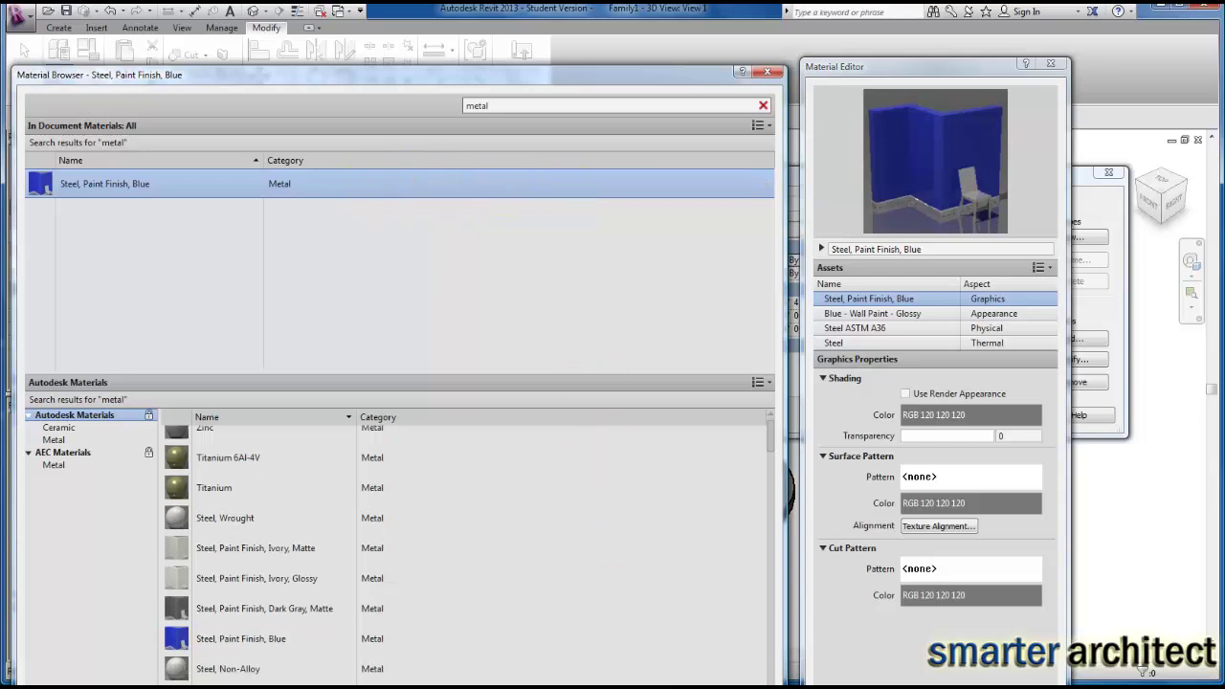
Step: Make the blue steel's shading use its render appearance and apply the material to the table stand
{"action": "left_click", "coordinate": [905, 394]}
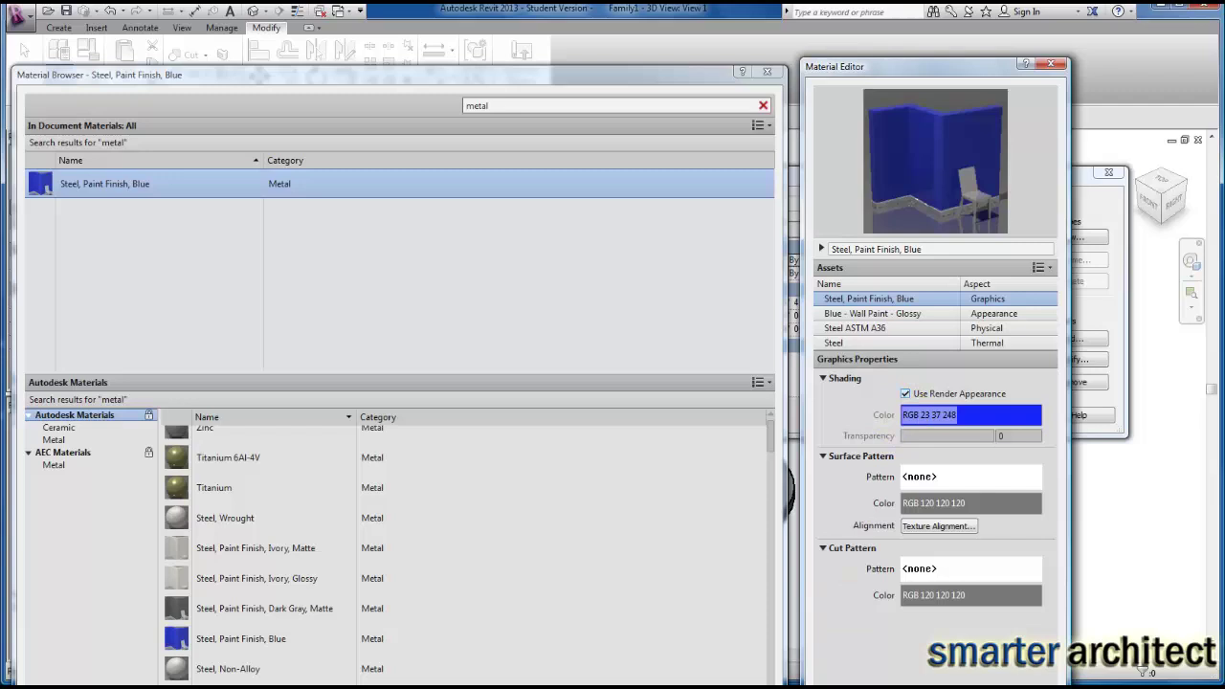
{"action": "left_click", "coordinate": [767, 72]}
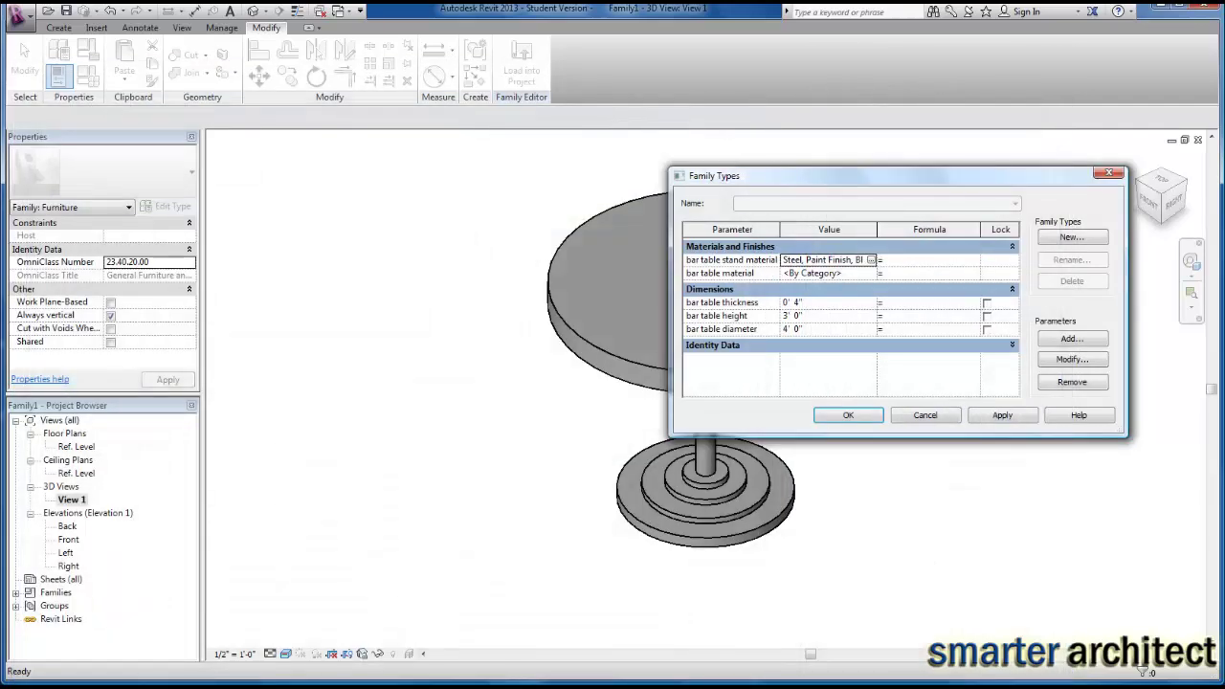
{"action": "left_click", "coordinate": [1014, 418]}
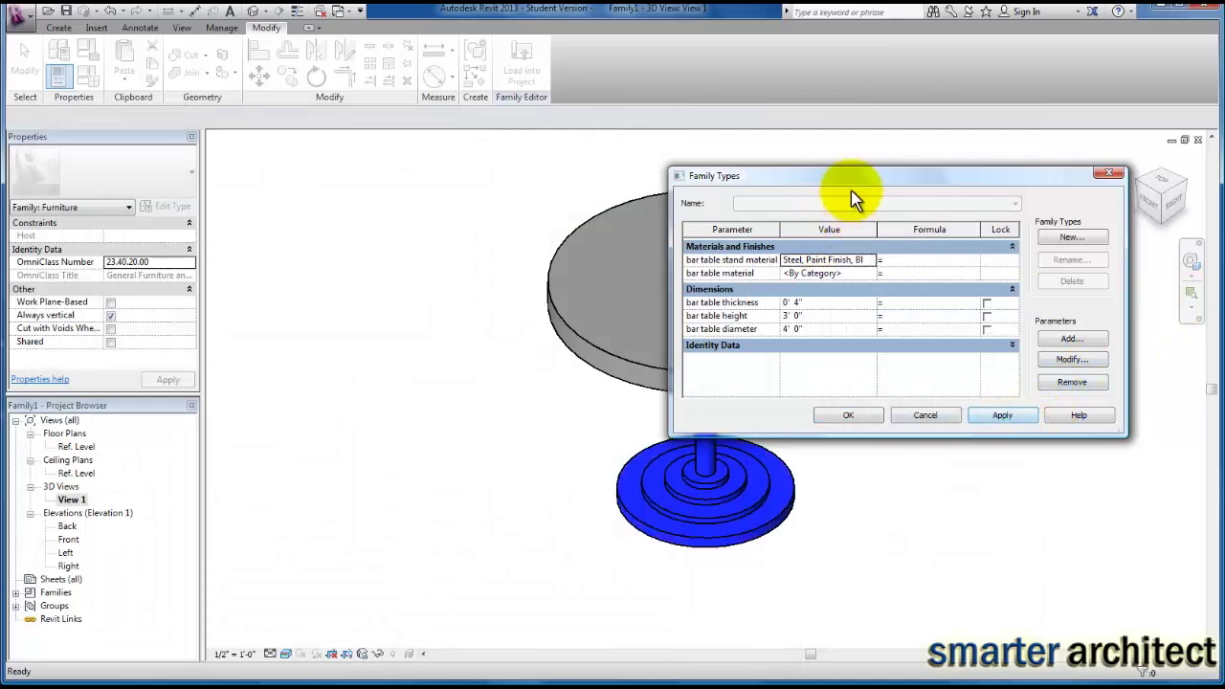
{"action": "left_click_drag", "start_coordinate": [882, 199], "coordinate": [995, 330]}
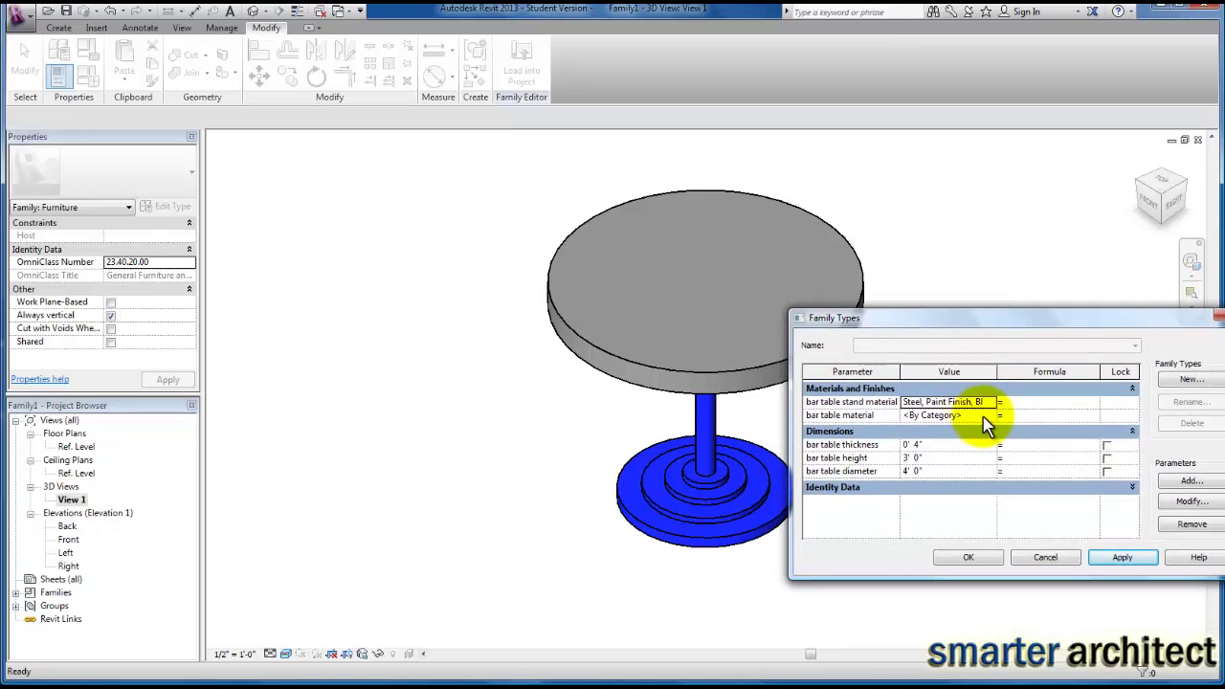
Step: For the bar table material parameter, search the material library for wood and add Wood to the document
{"action": "left_click", "coordinate": [989, 416]}
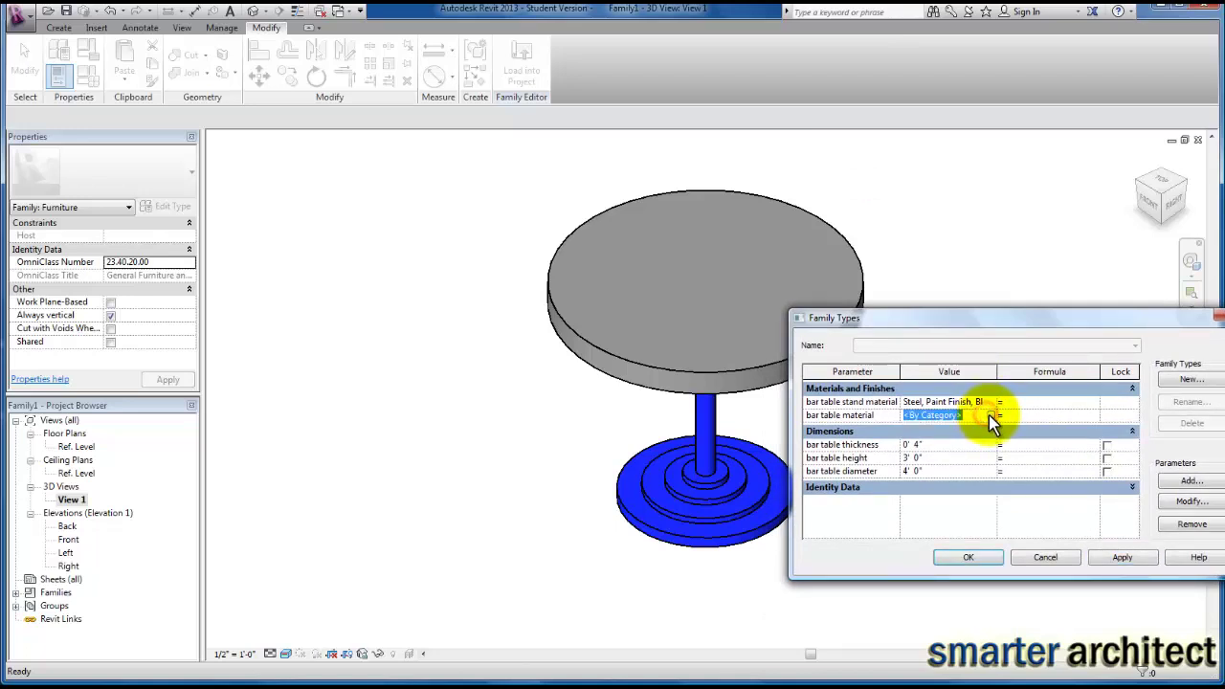
{"action": "left_click", "coordinate": [991, 415]}
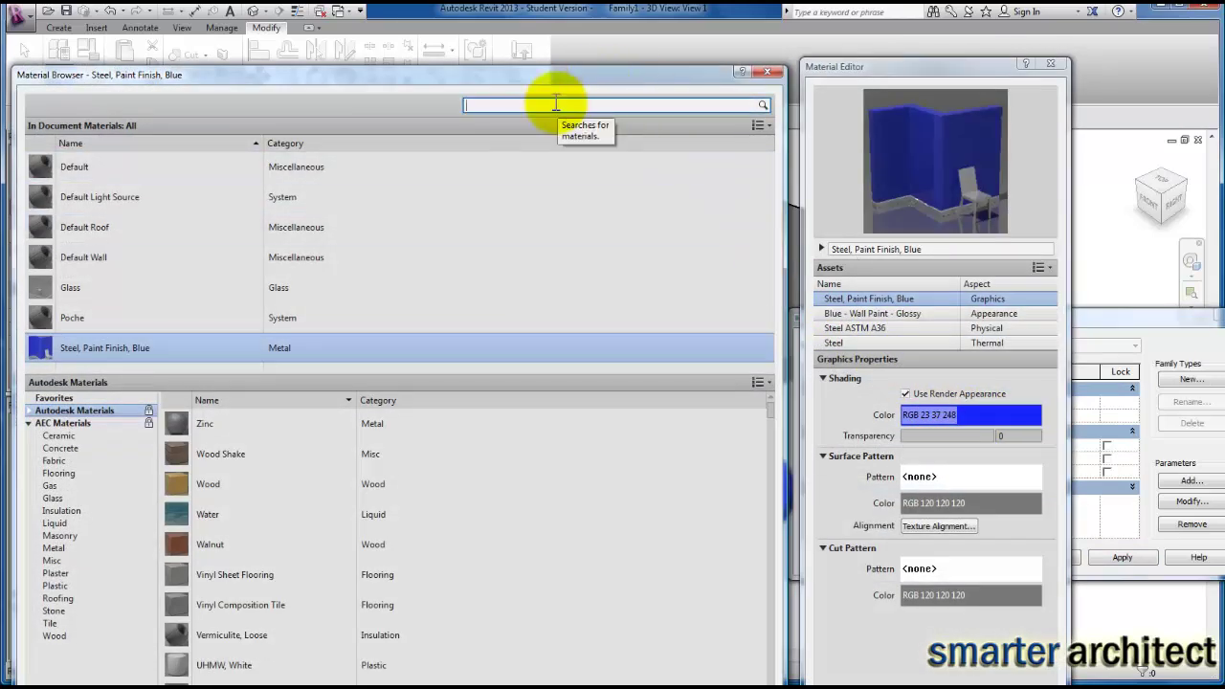
{"action": "type", "text": "wood"}
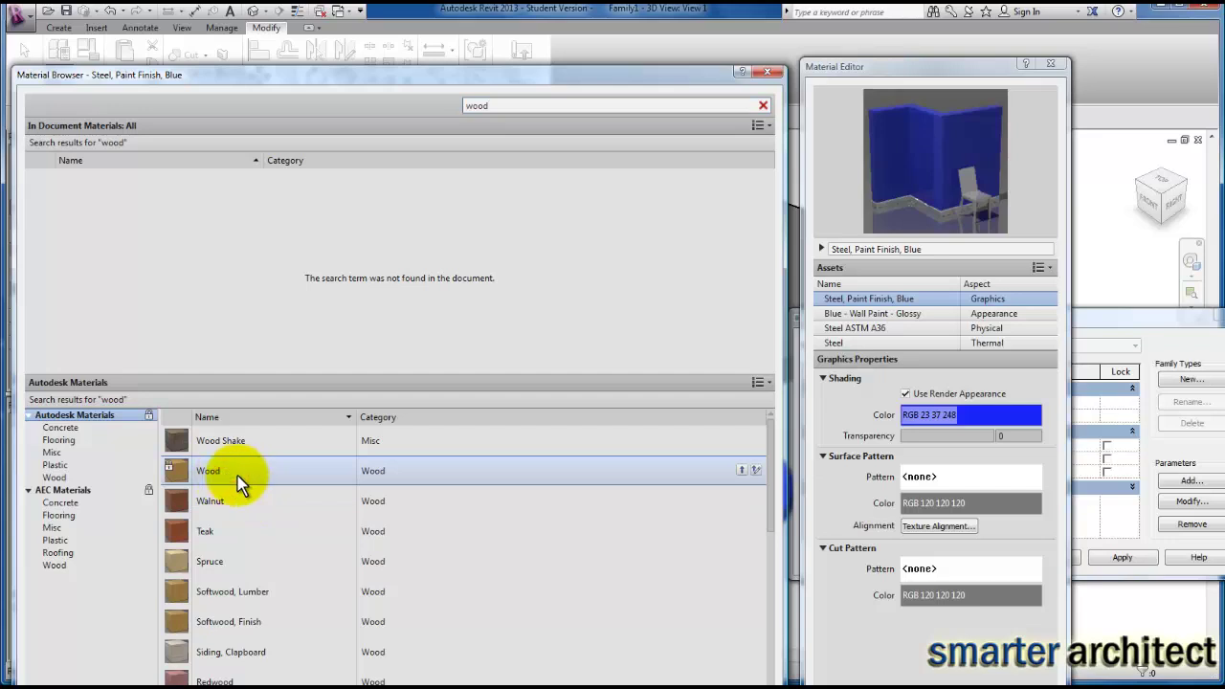
{"action": "left_click", "coordinate": [742, 471]}
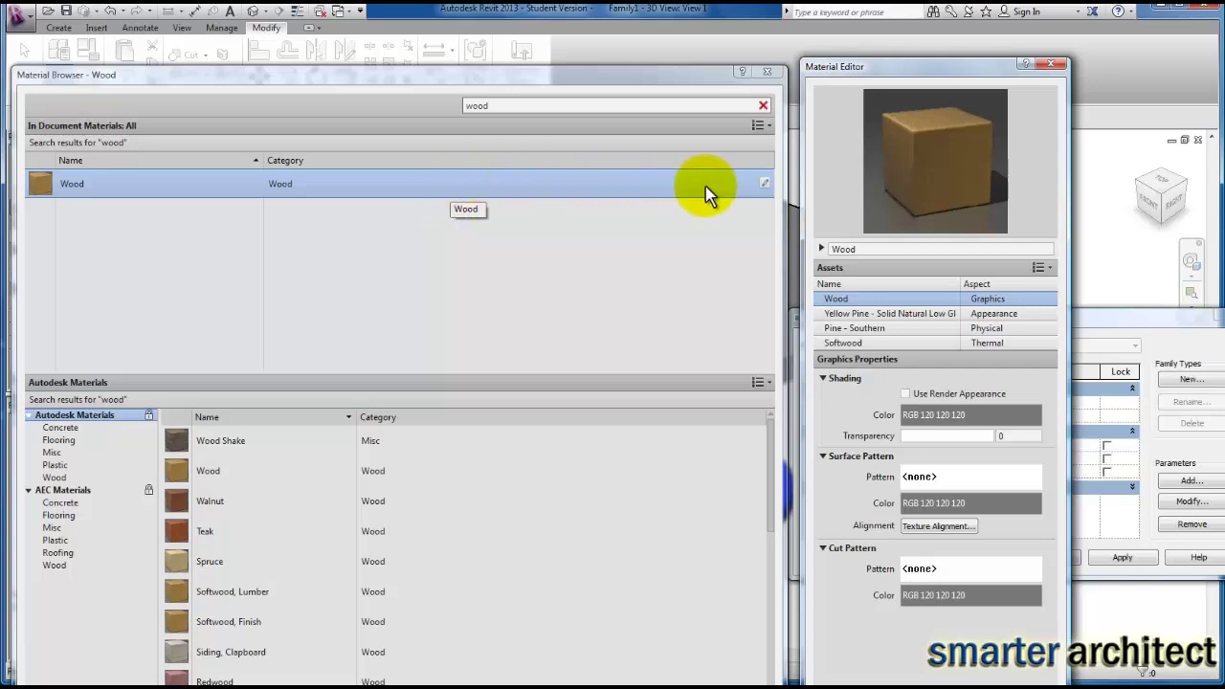
Step: Make the Wood material's shading use its render appearance and apply the material to the tabletop
{"action": "scroll", "coordinate": [740, 582], "scroll_direction": "down", "scroll_amount": 1}
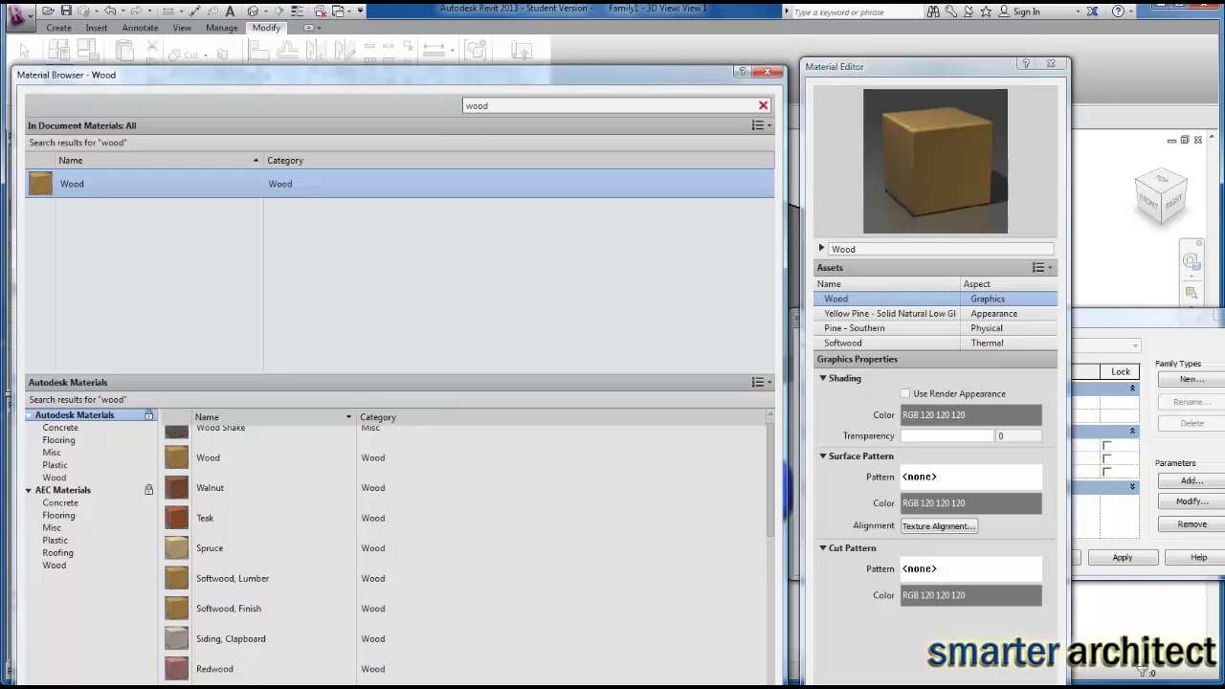
{"action": "left_click", "coordinate": [905, 394]}
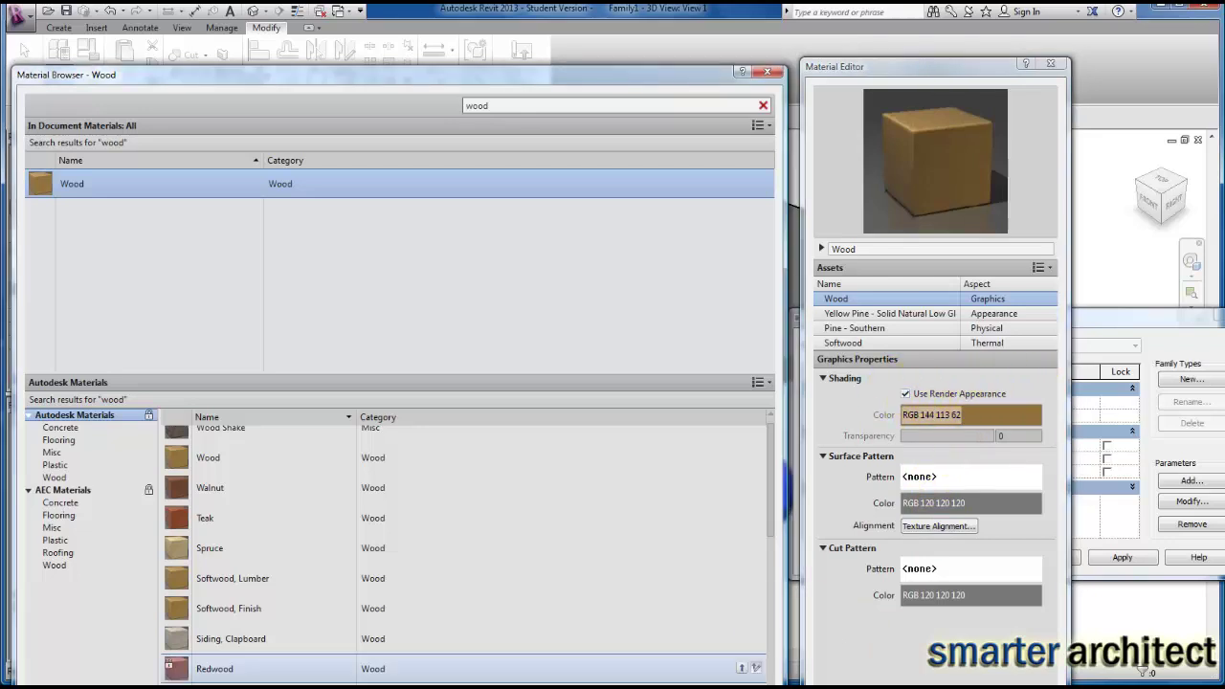
{"action": "key", "text": "Return"}
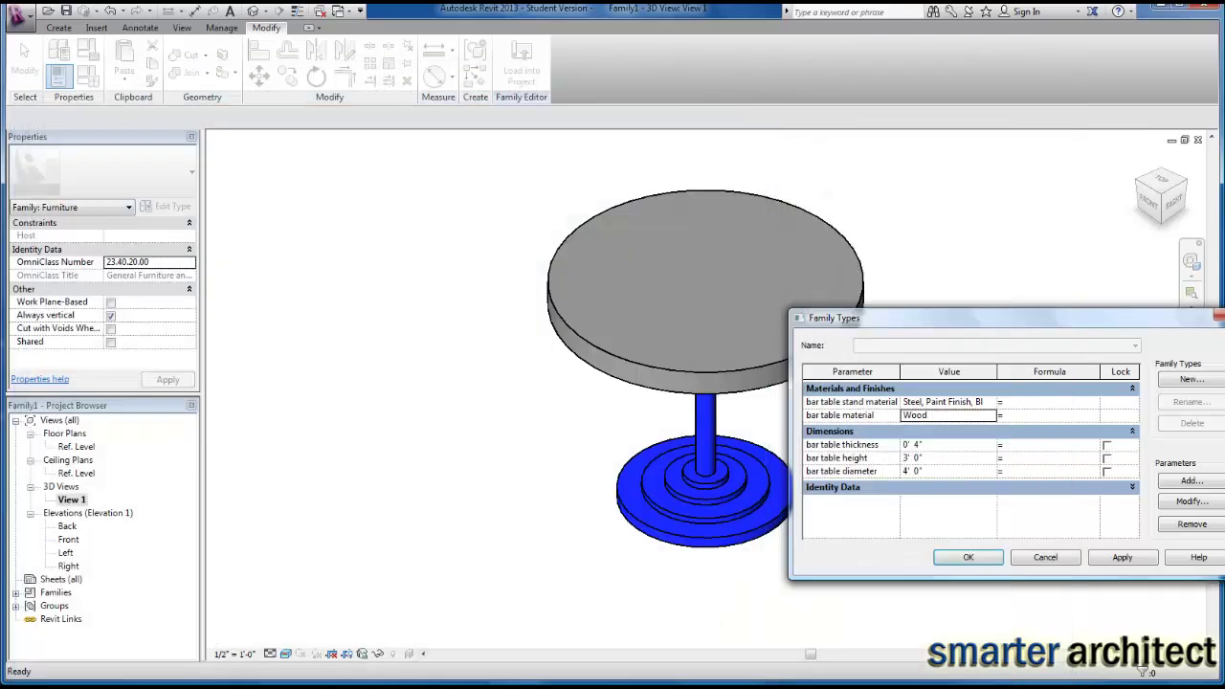
{"action": "left_click", "coordinate": [1122, 558]}
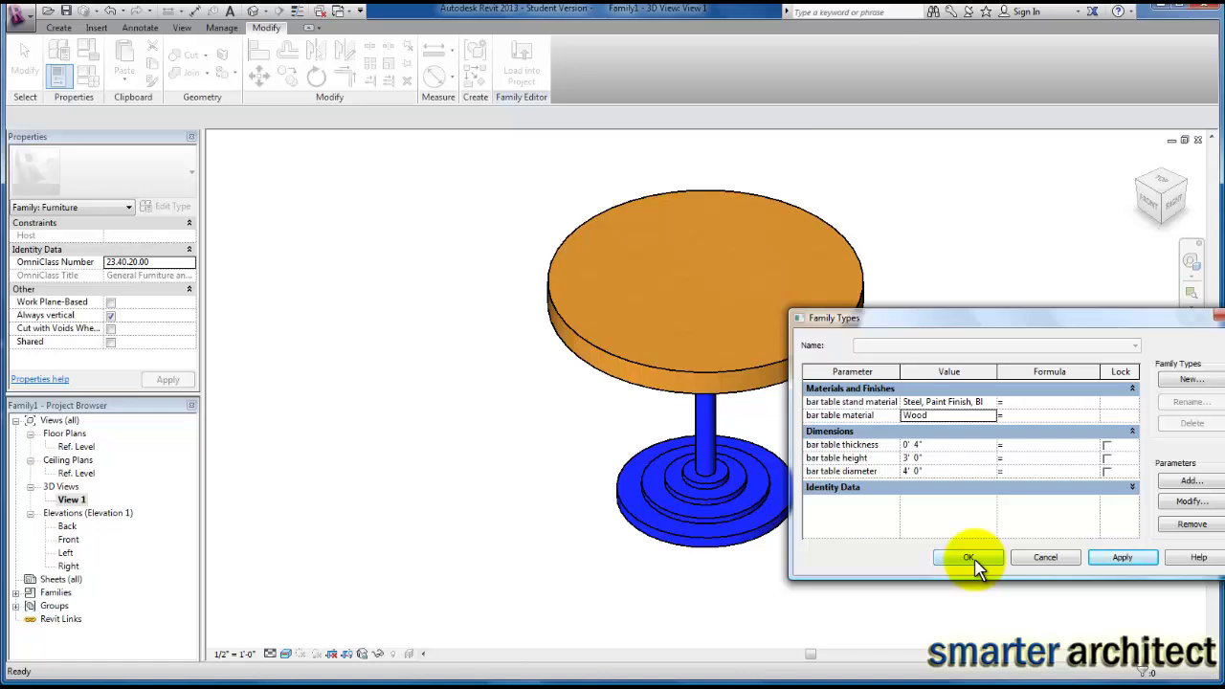
Step: Set the bar table diameter to 6' 0" and apply it to test how the tabletop resizes
{"action": "left_click", "coordinate": [936, 470]}
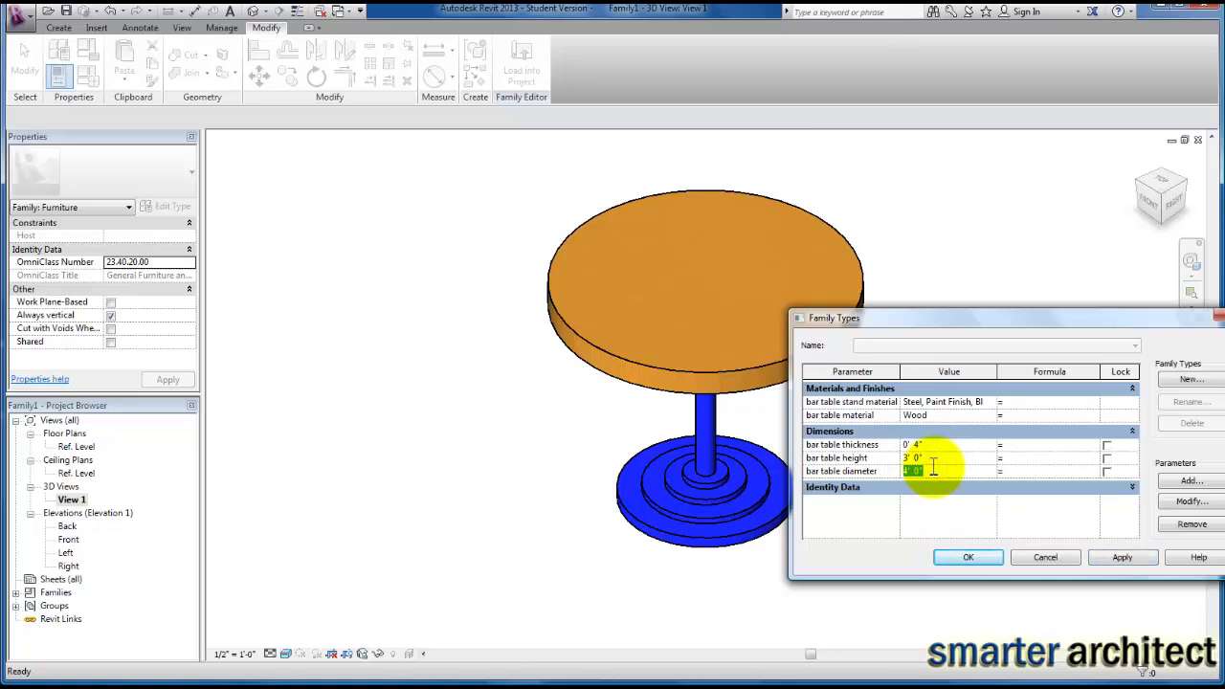
{"action": "type", "text": "6"}
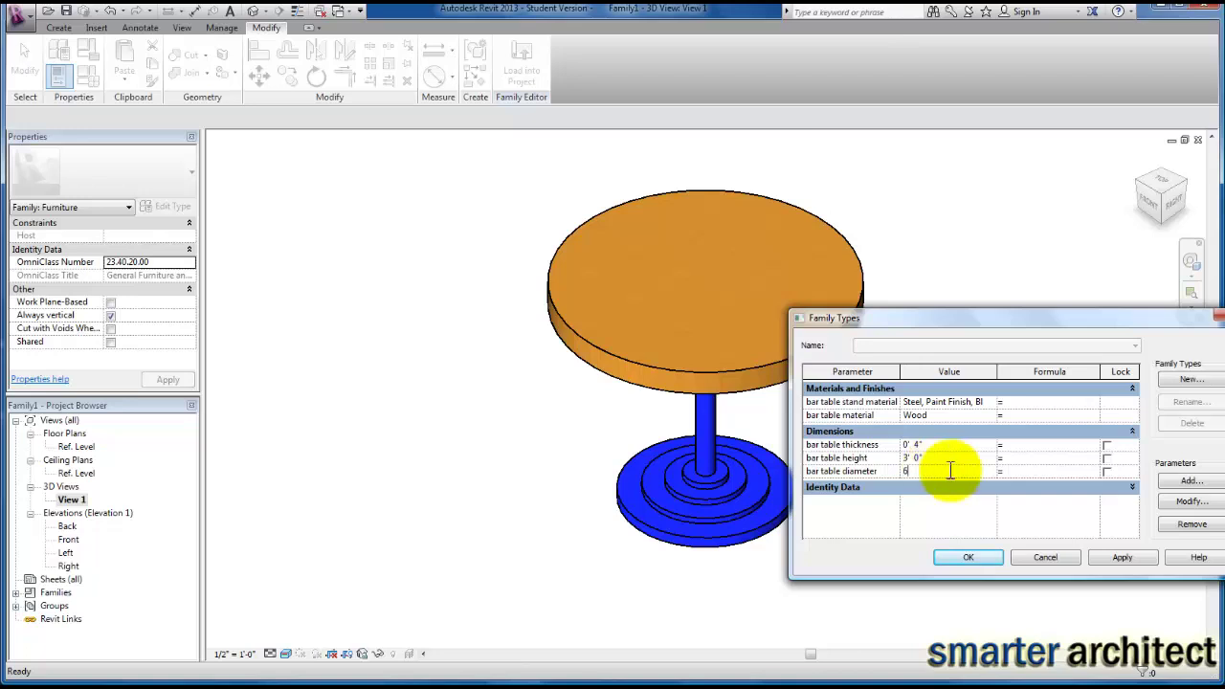
{"action": "left_click", "coordinate": [1125, 559]}
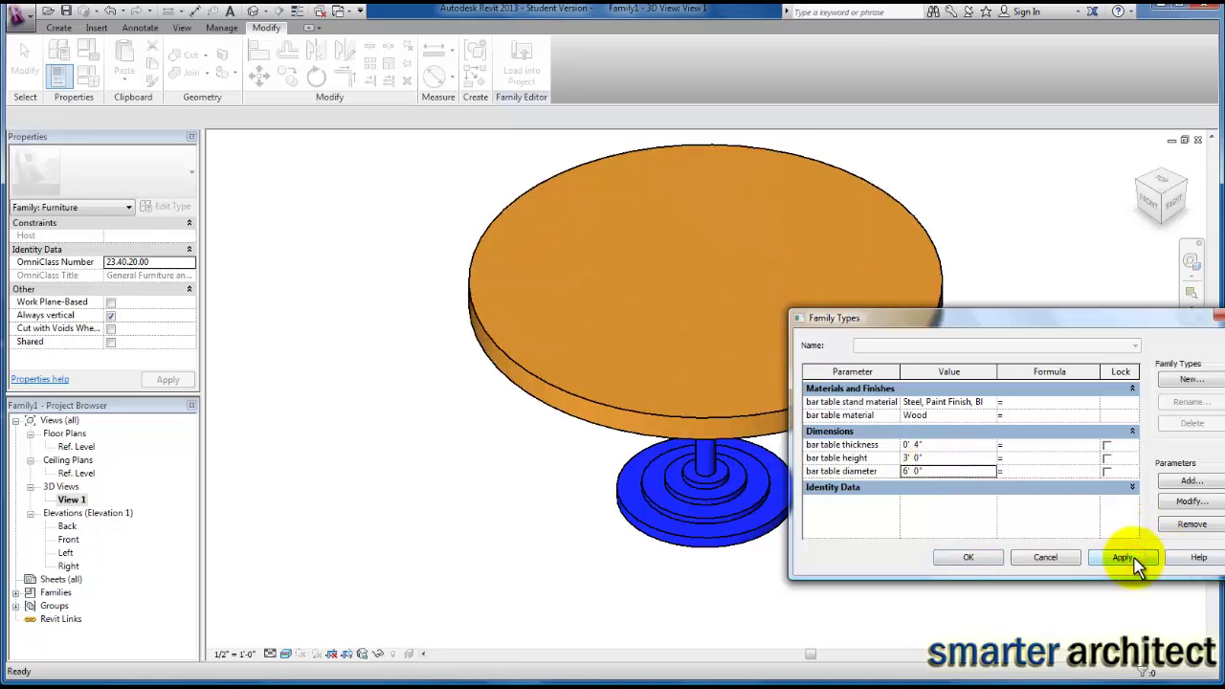
Step: Set the bar table diameter to 4' 0", apply it and finish editing the family types
{"action": "left_click", "coordinate": [967, 472]}
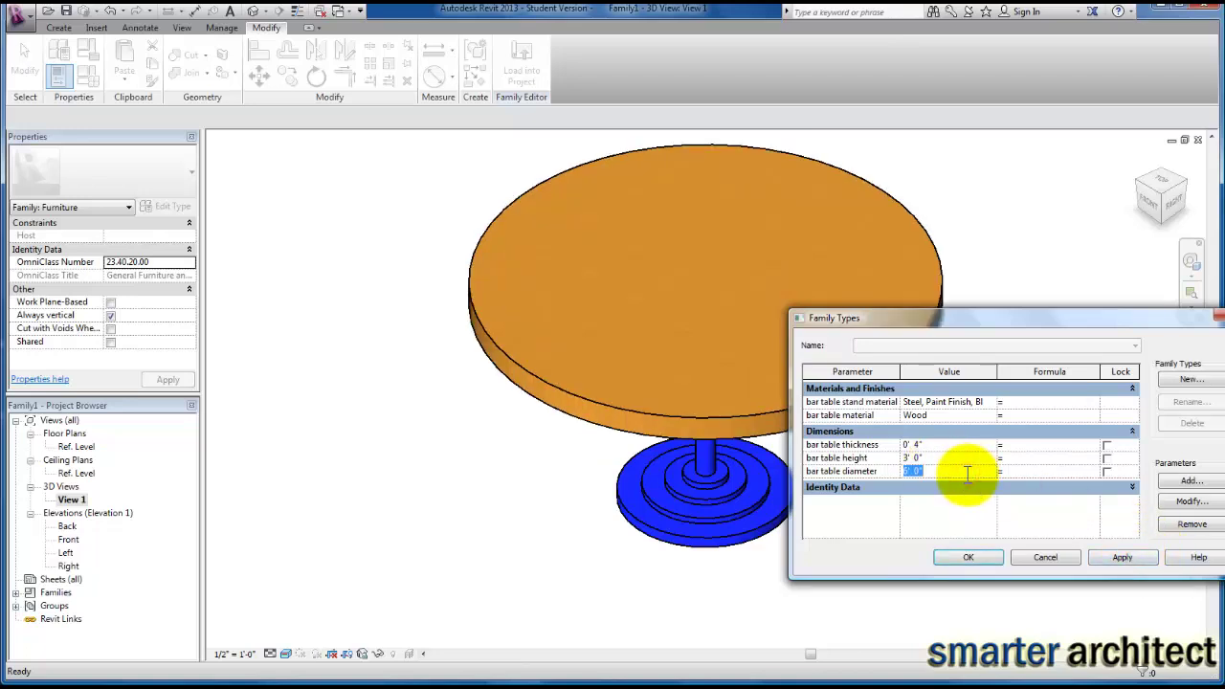
{"action": "type", "text": "4"}
{"action": "key", "text": "Tab"}
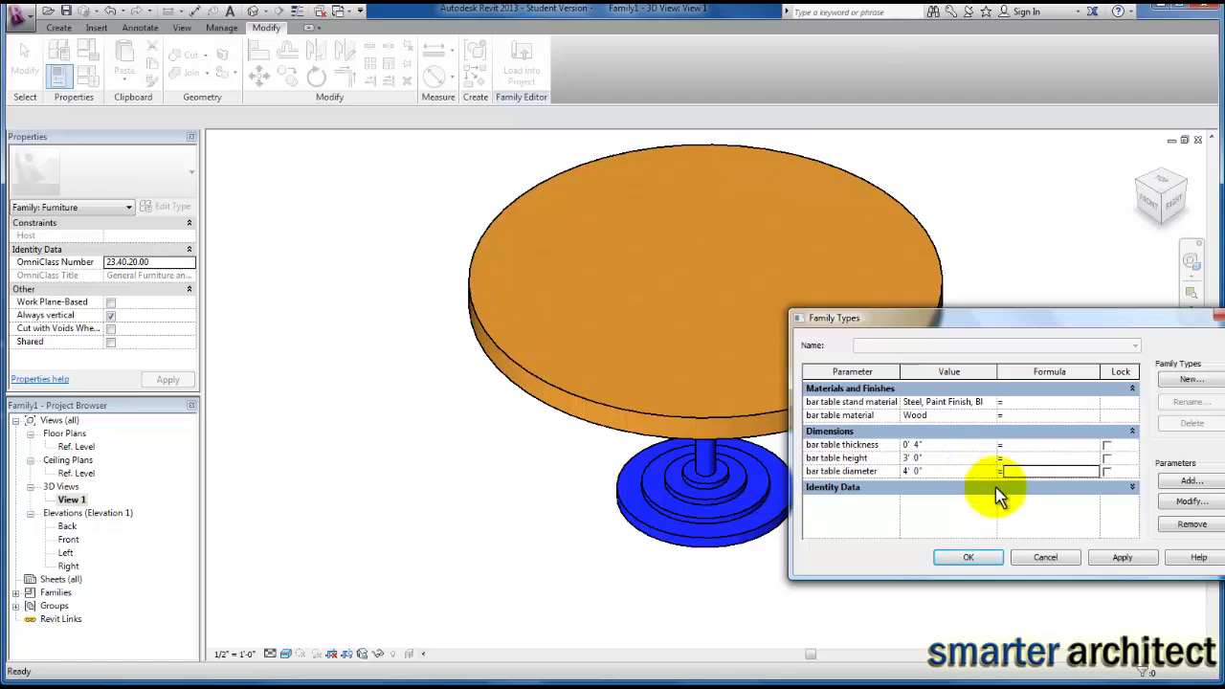
{"action": "left_click", "coordinate": [1129, 559]}
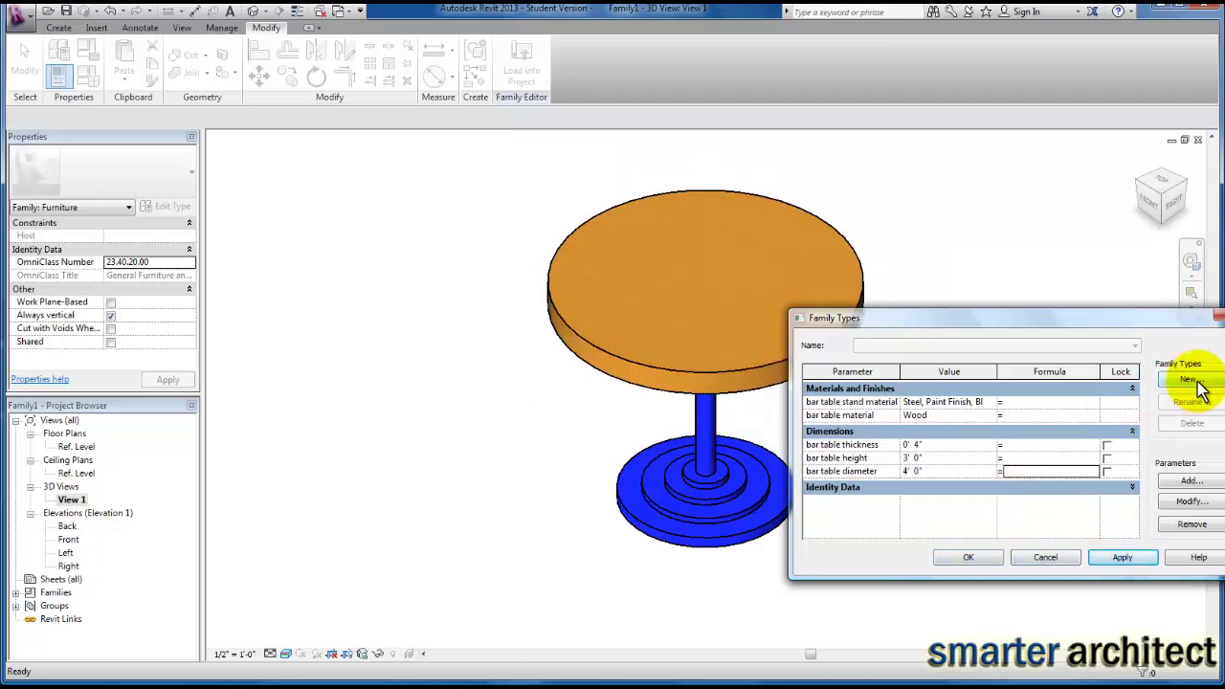
{"action": "left_click", "coordinate": [974, 554]}
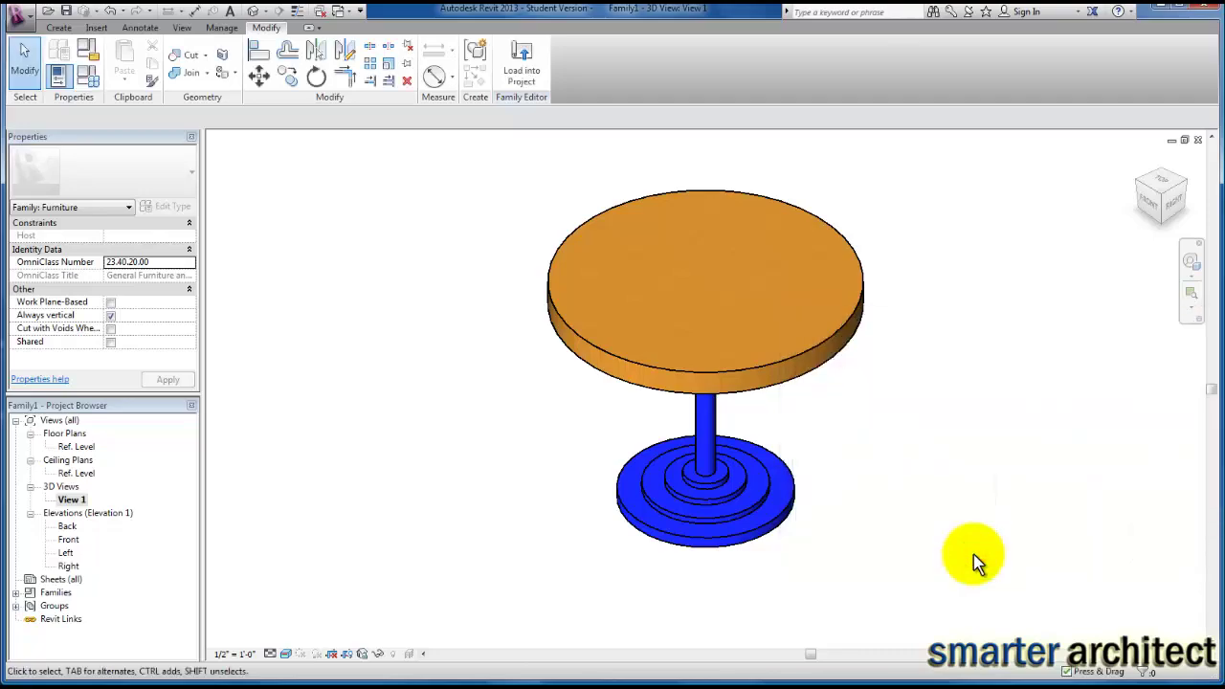